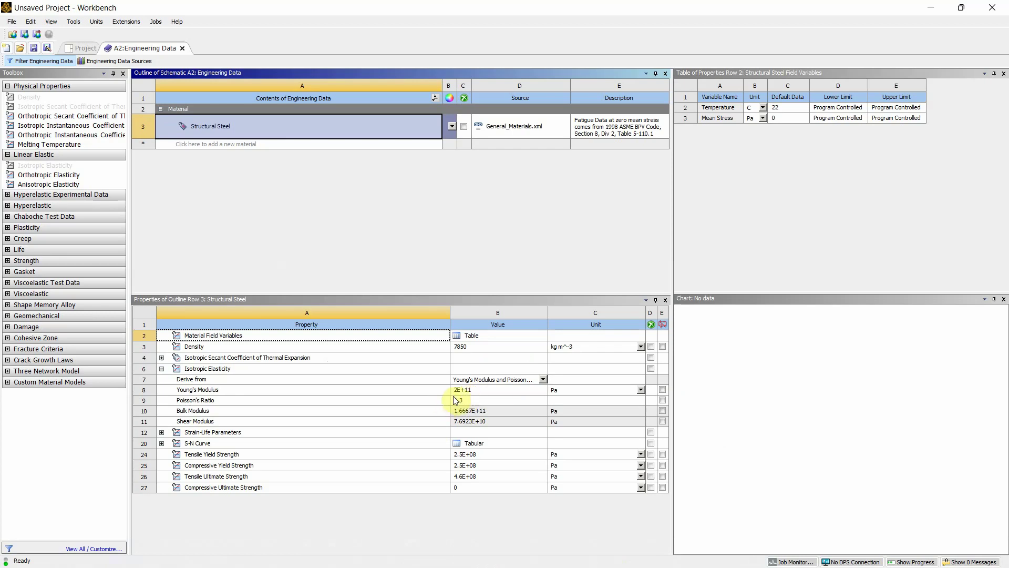
Add a new material named STEEL1 to the engineering data and give it the Isotropic Elasticity property
{"action": "left_click", "coordinate": [200, 145]}
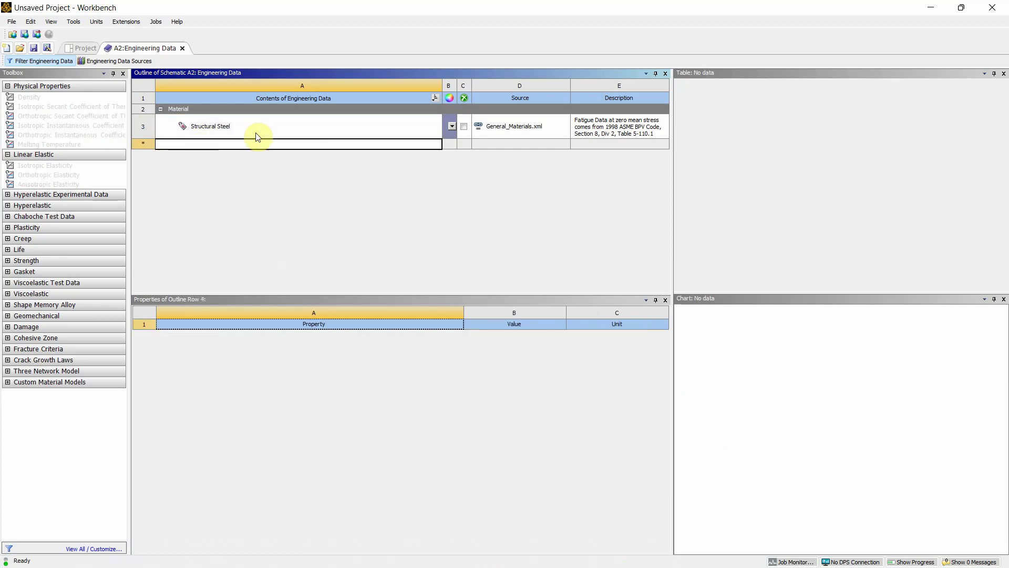
{"action": "type", "text": "STEE"}
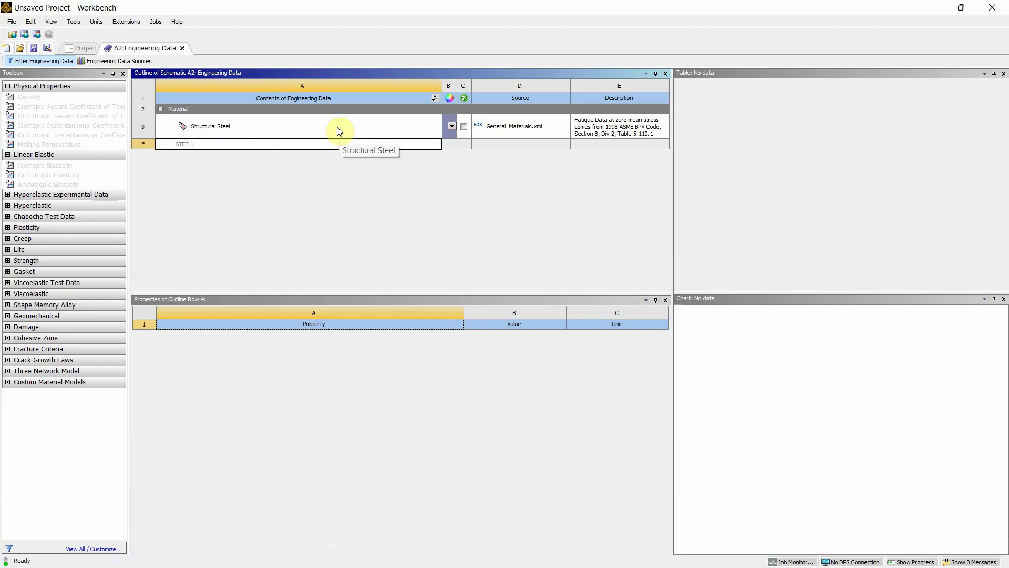
{"action": "type", "text": "L1"}
{"action": "key", "text": "Return"}
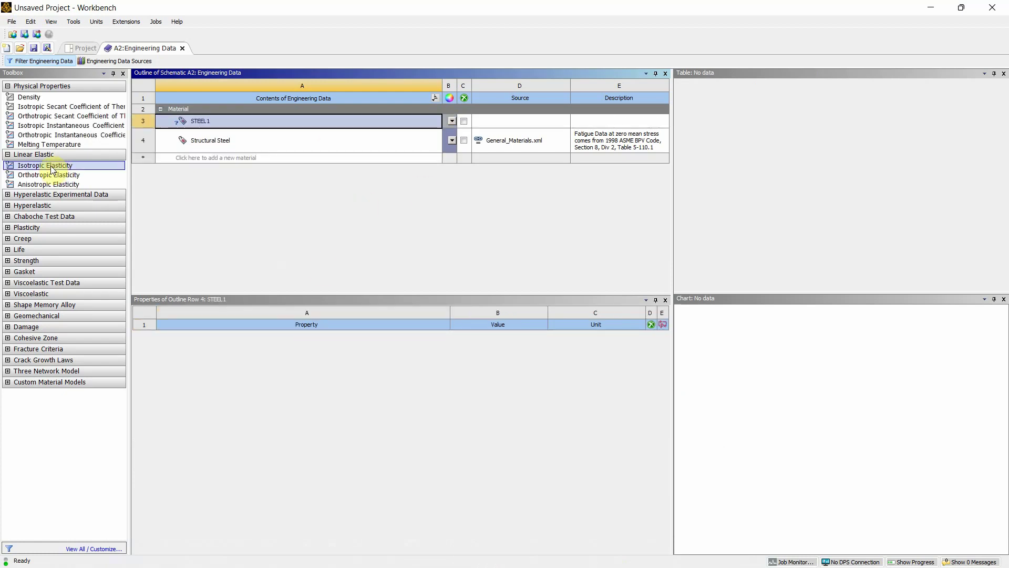
{"action": "left_click_drag", "start_coordinate": [53, 169], "coordinate": [456, 338]}
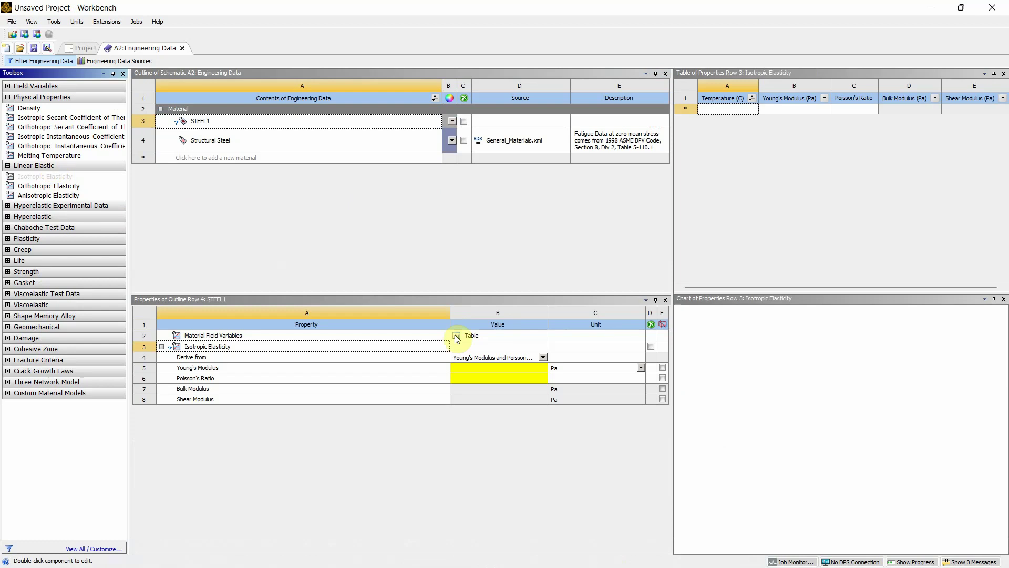
Consult the beam problem PDF for the elastic modulus and enter 2E11 Pa as STEEL1's Young's modulus in Workbench
{"action": "left_click", "coordinate": [482, 368]}
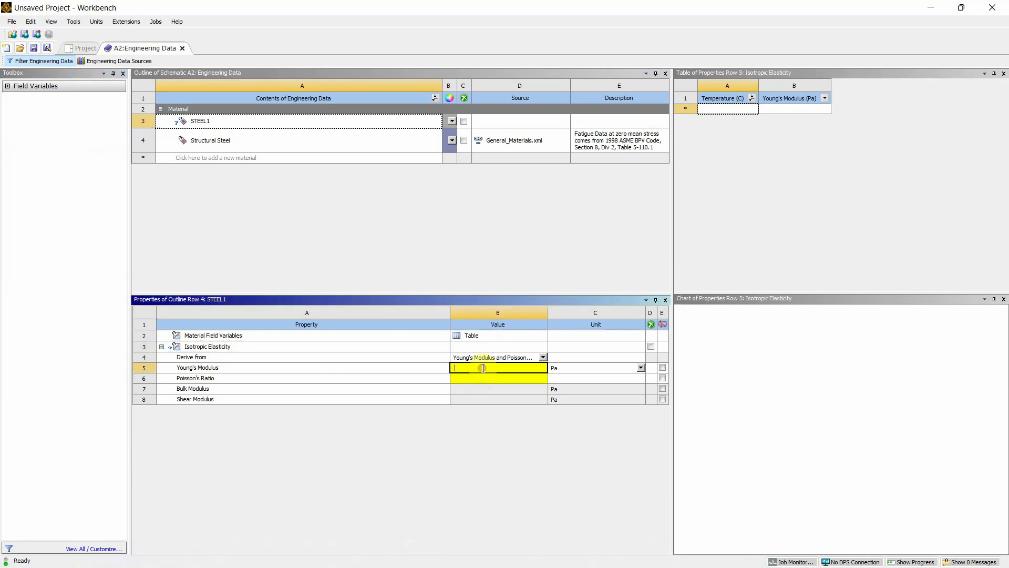
{"action": "left_click", "coordinate": [641, 368]}
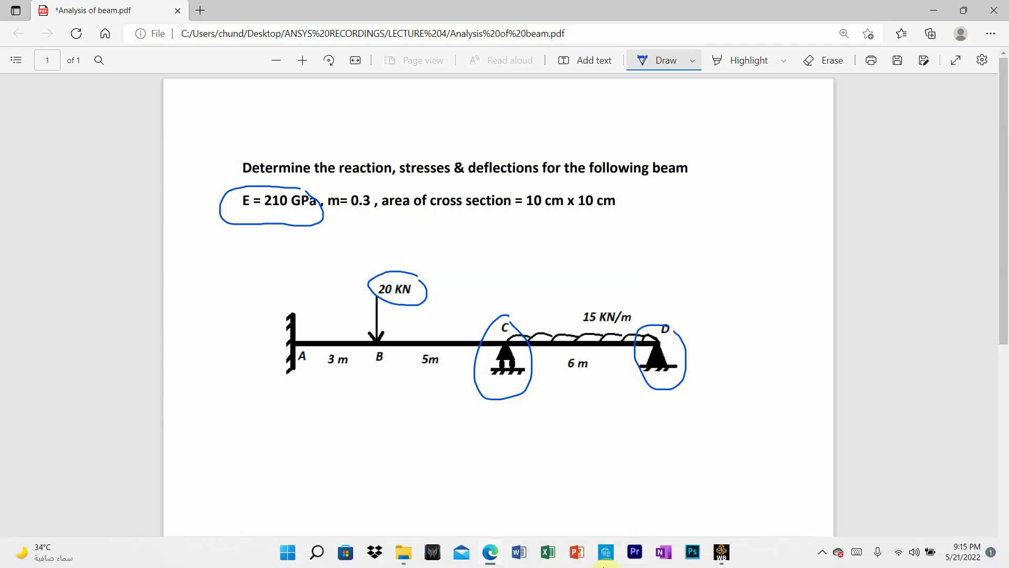
{"action": "left_click", "coordinate": [721, 552]}
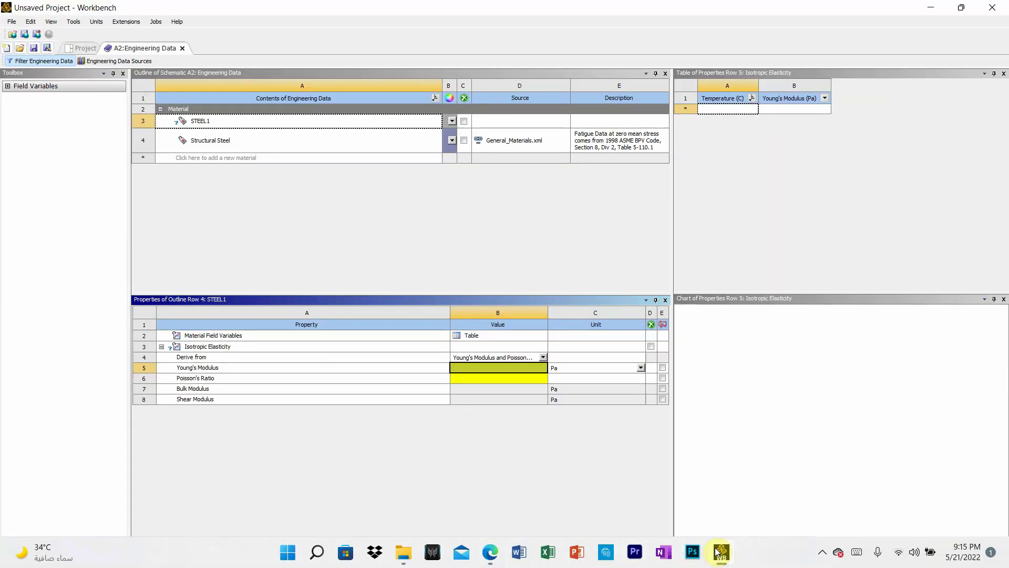
{"action": "left_click", "coordinate": [472, 370]}
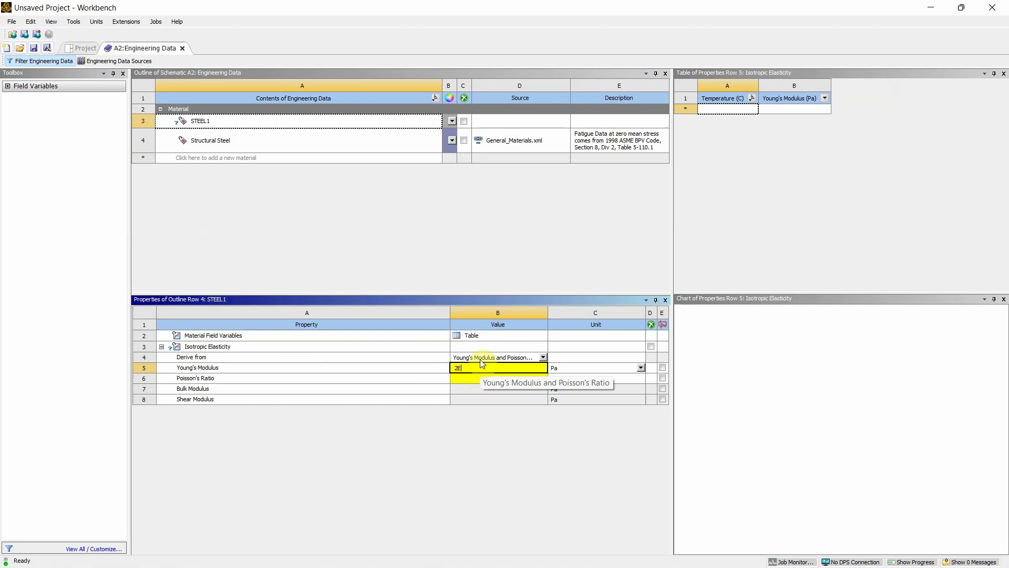
{"action": "type", "text": "2E11"}
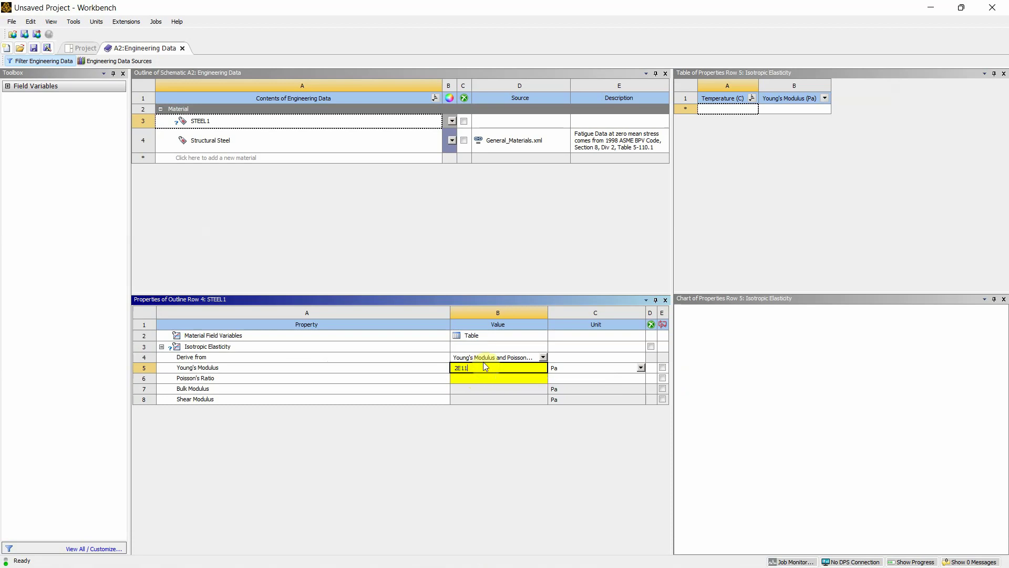
Set STEEL1's Poisson's ratio to 0.3
{"action": "left_click", "coordinate": [460, 379]}
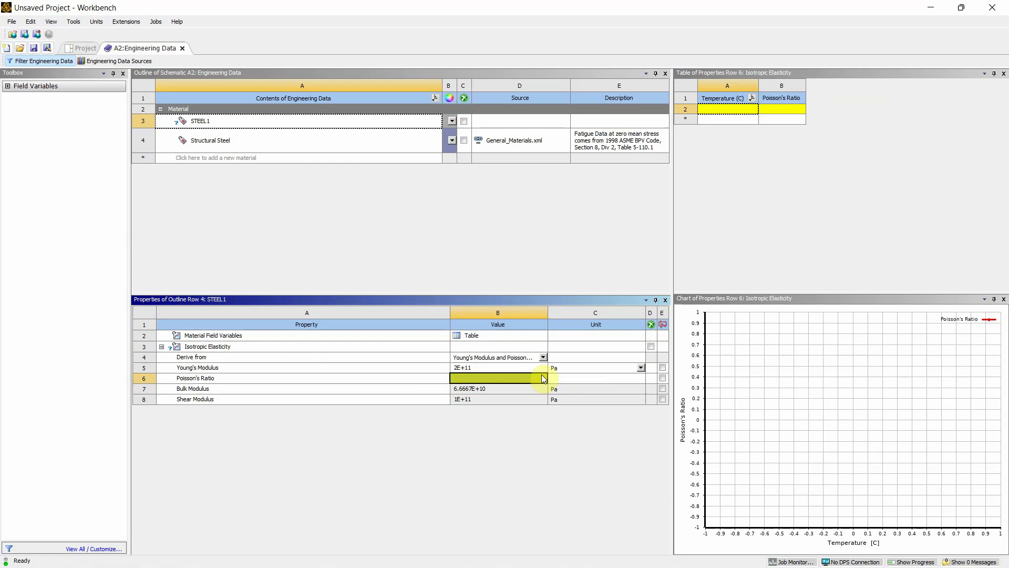
{"action": "type", "text": "0.3"}
{"action": "key", "text": "Return"}
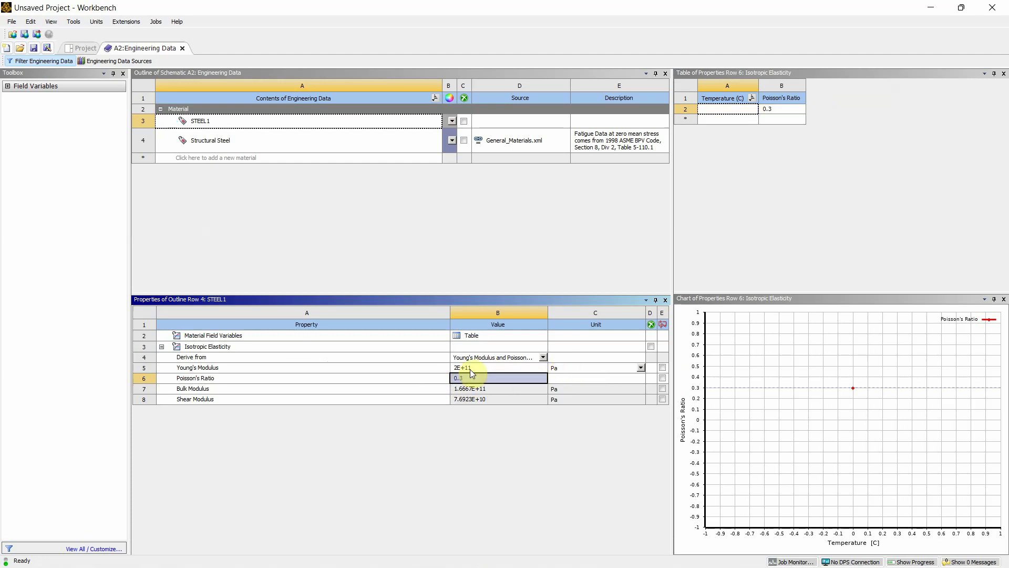
{"action": "left_click", "coordinate": [269, 120]}
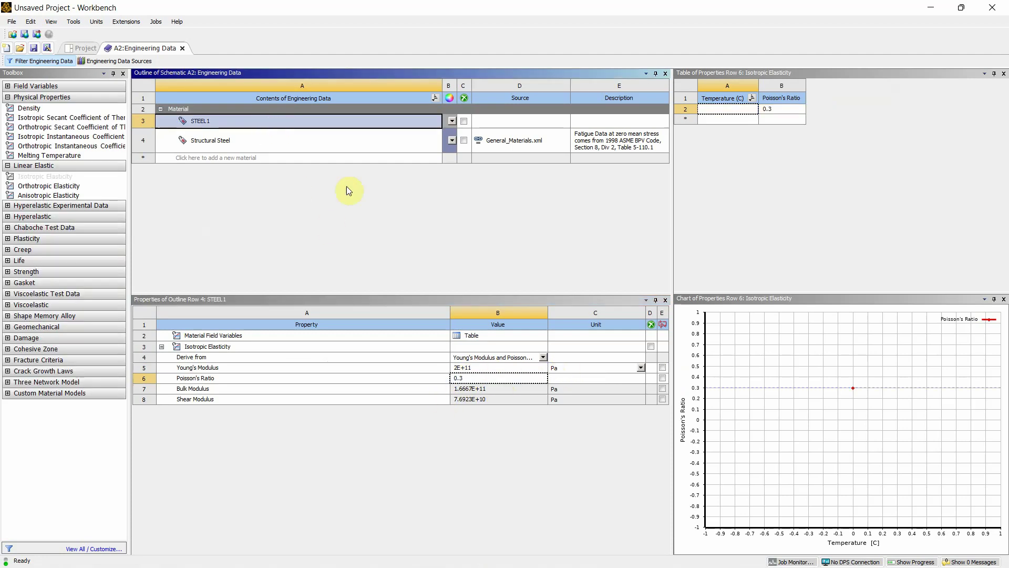
Change STEEL1's Young's modulus to 2.1 Pa
{"action": "left_click", "coordinate": [481, 368]}
{"action": "left_click", "coordinate": [463, 370]}
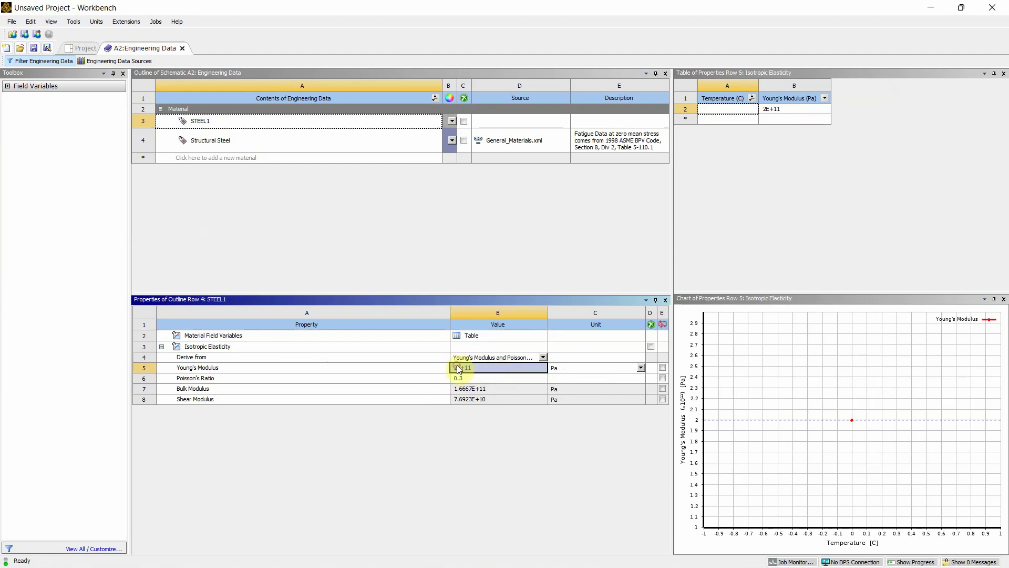
{"action": "double_click", "coordinate": [463, 368]}
{"action": "left_click", "coordinate": [457, 368]}
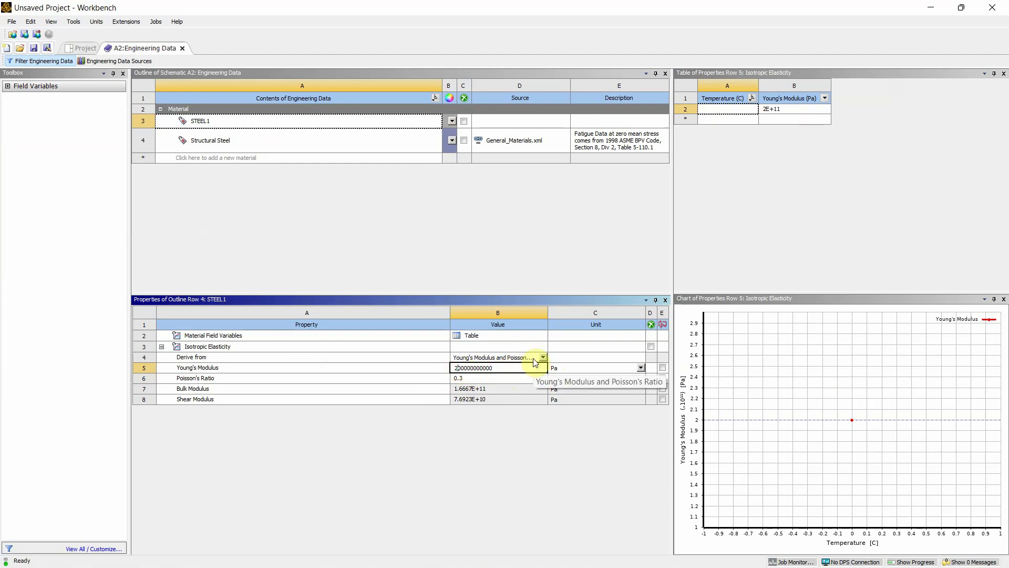
{"action": "type", "text": ".1"}
{"action": "key", "text": "Return"}
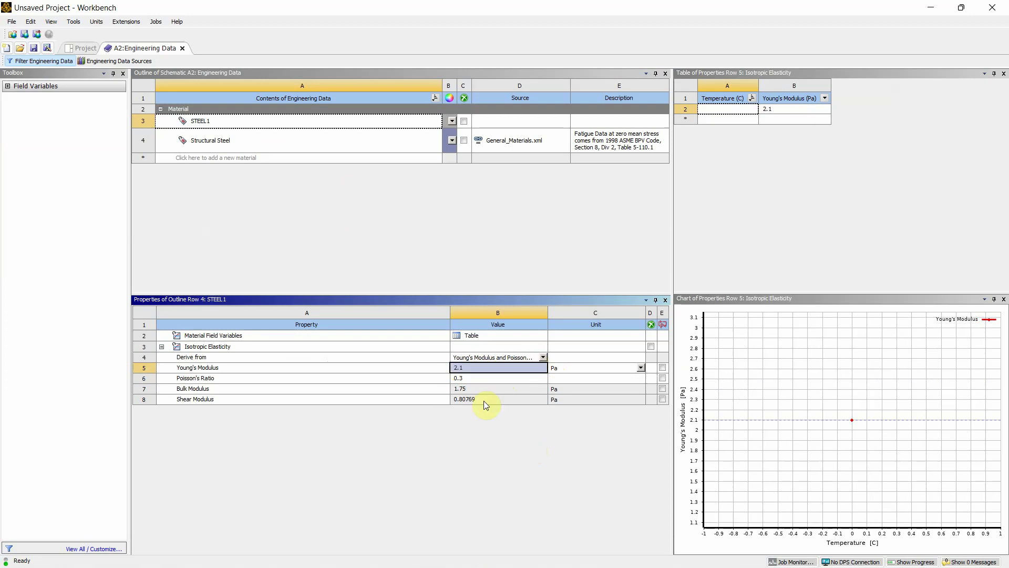
Set STEEL1's Young's modulus to 2.1E11 Pa and review its properties against those of Structural Steel
{"action": "left_click", "coordinate": [468, 368]}
{"action": "key", "text": "BackSpace"}
{"action": "key", "text": "BackSpace"}
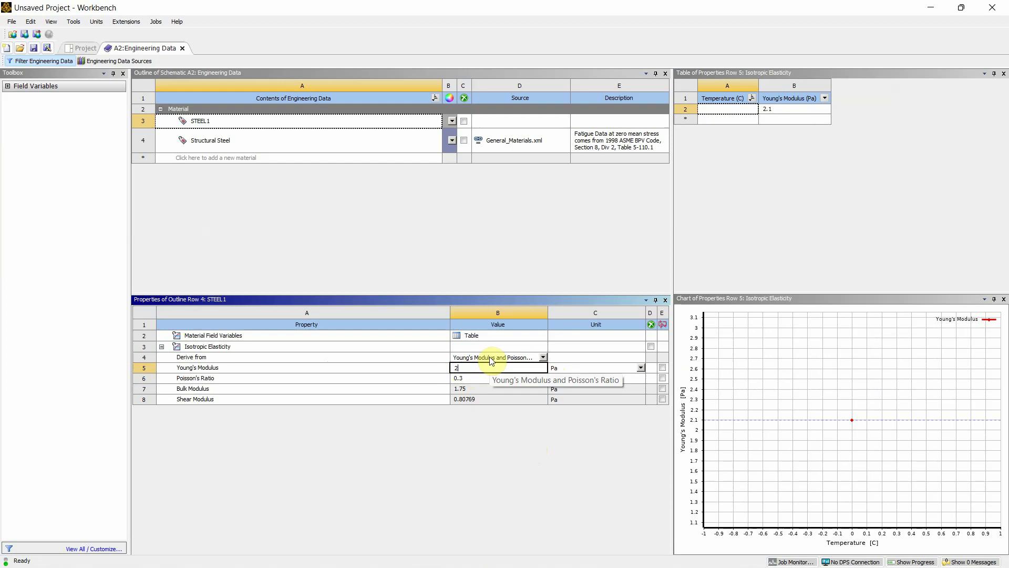
{"action": "type", "text": ".1E11"}
{"action": "left_click", "coordinate": [488, 494]}
{"action": "left_click", "coordinate": [198, 144]}
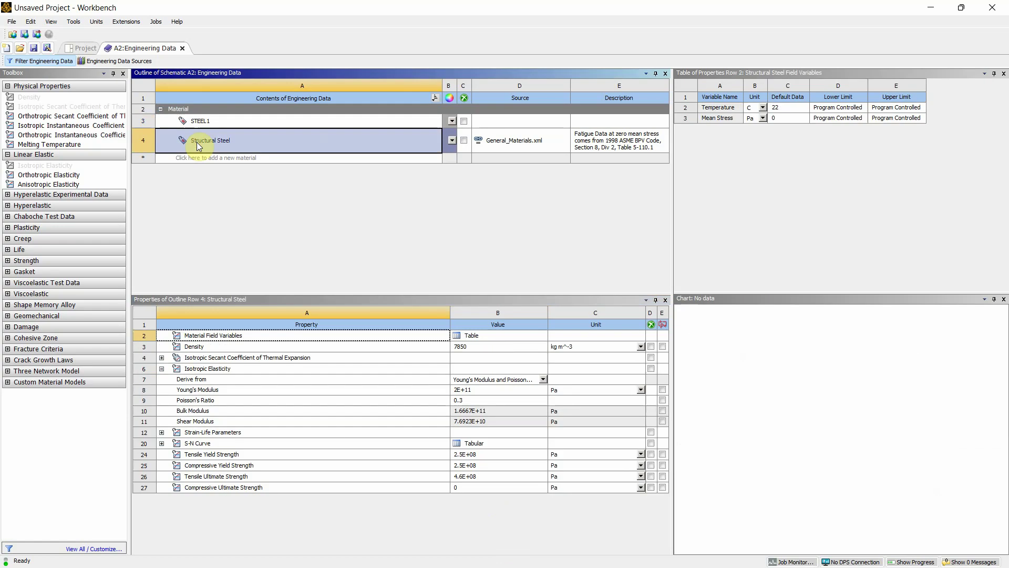
{"action": "left_click", "coordinate": [213, 122]}
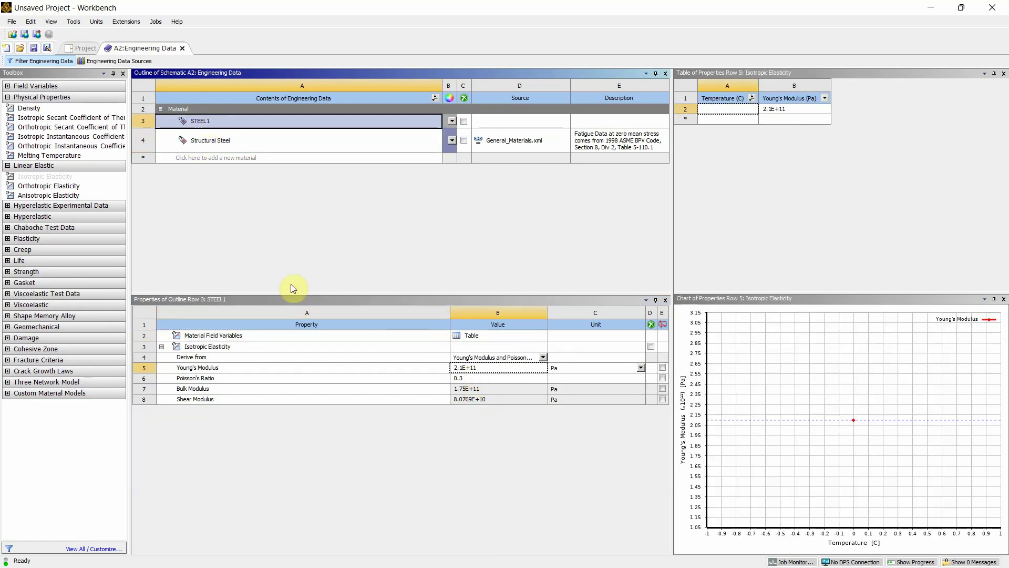
Close the engineering data and create a new DesignModeler geometry for the Static Structural system
{"action": "left_click", "coordinate": [182, 48]}
{"action": "left_click", "coordinate": [194, 140]}
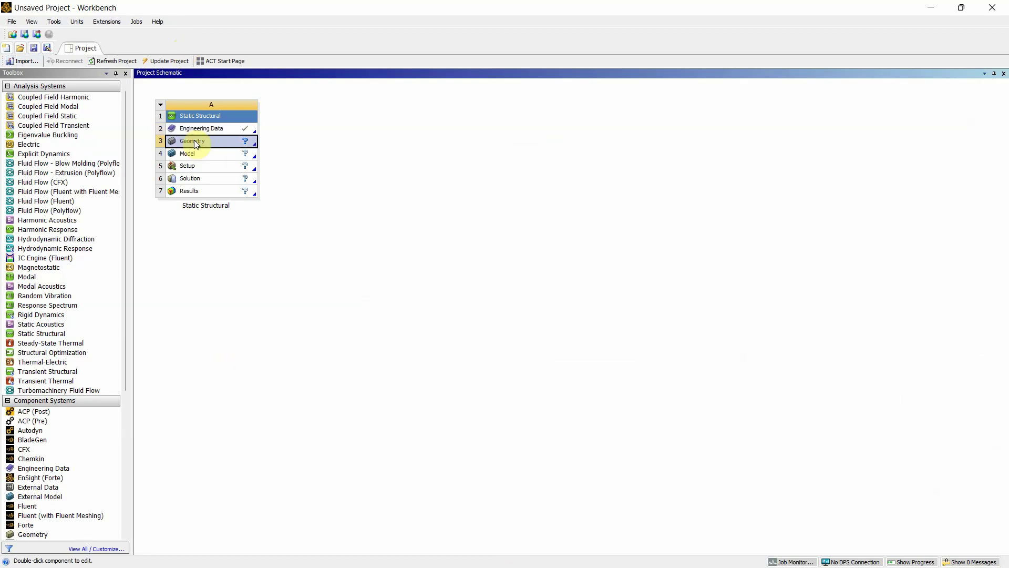
{"action": "right_click", "coordinate": [194, 141]}
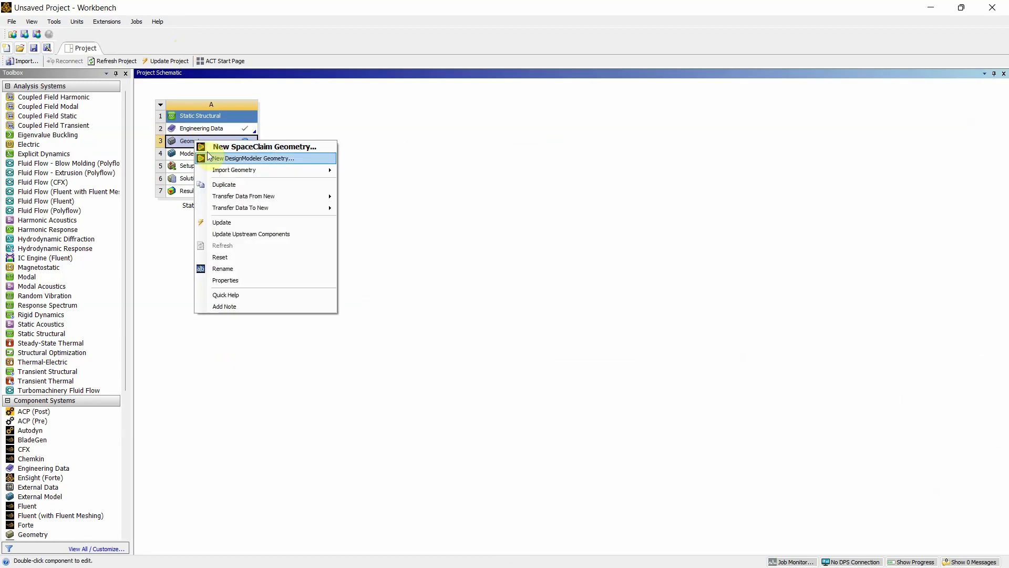
{"action": "left_click", "coordinate": [214, 159]}
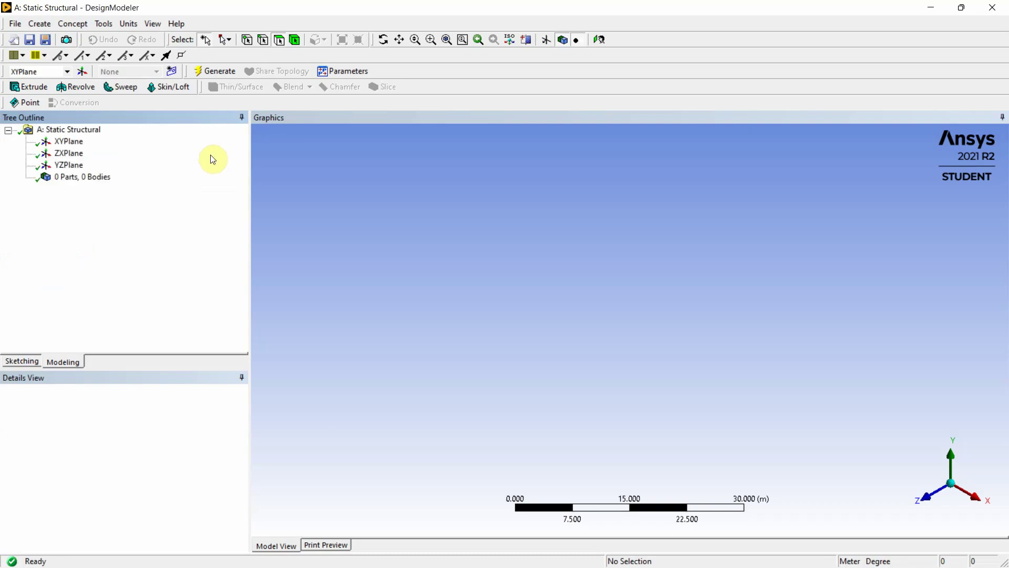
Show the XYPlane face-on and start the Line tool for sketching on it
{"action": "left_click", "coordinate": [60, 141]}
{"action": "left_click", "coordinate": [599, 40]}
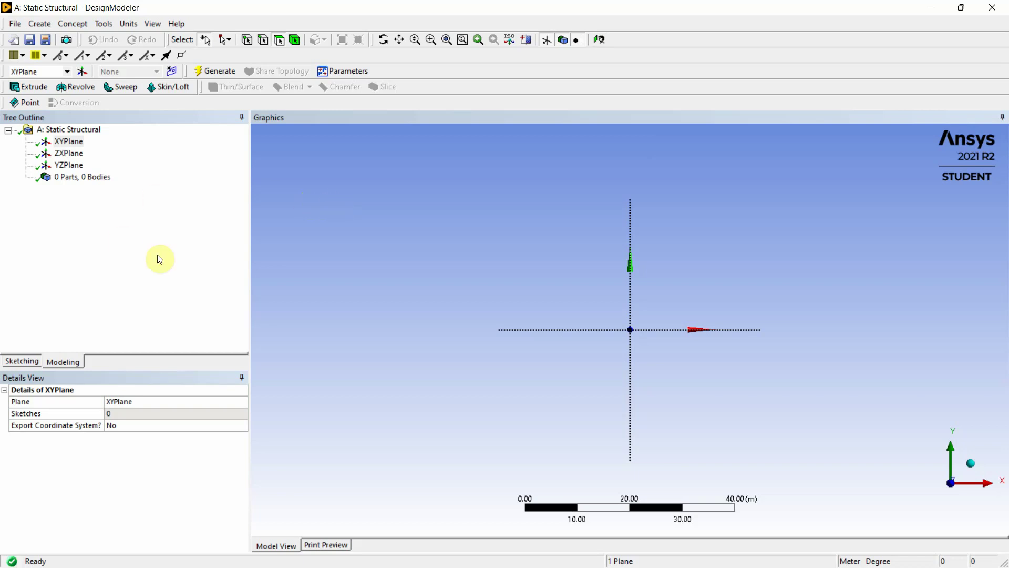
{"action": "left_click", "coordinate": [27, 361]}
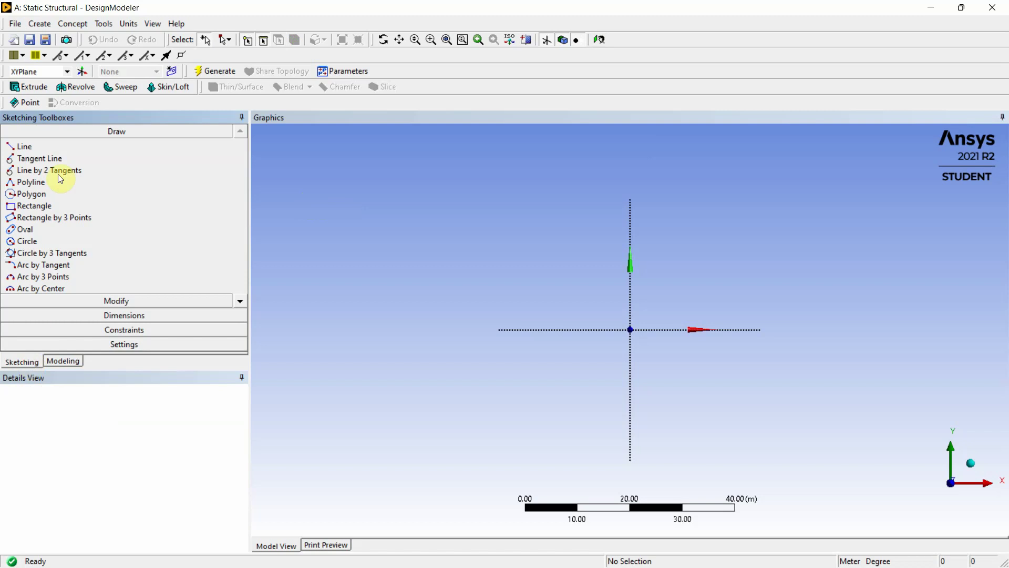
{"action": "left_click", "coordinate": [42, 147]}
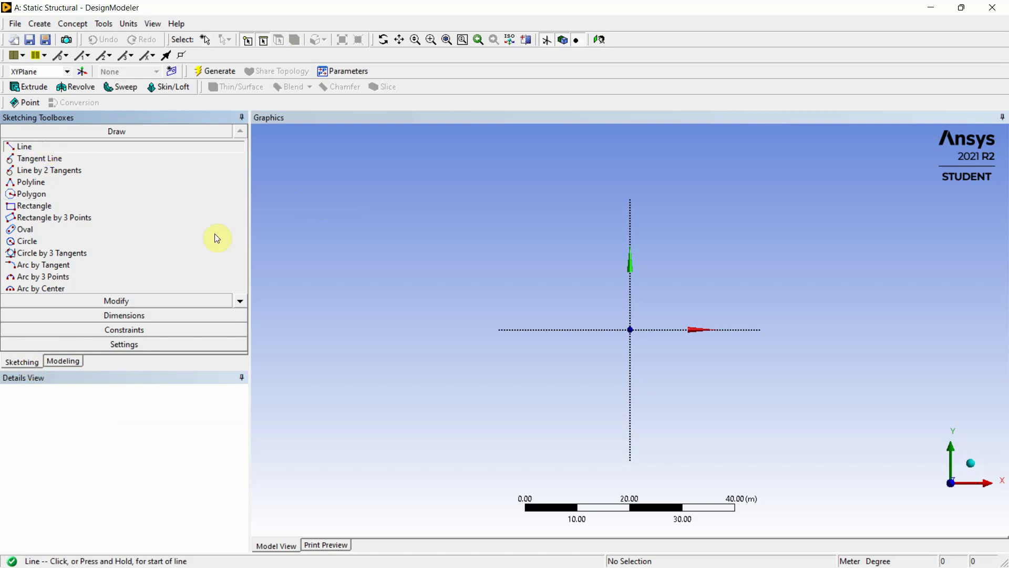
Circle the 3 m, 5 m and 6 m span lengths in the beam problem PDF and return to DesignModeler
{"action": "left_click", "coordinate": [473, 556]}
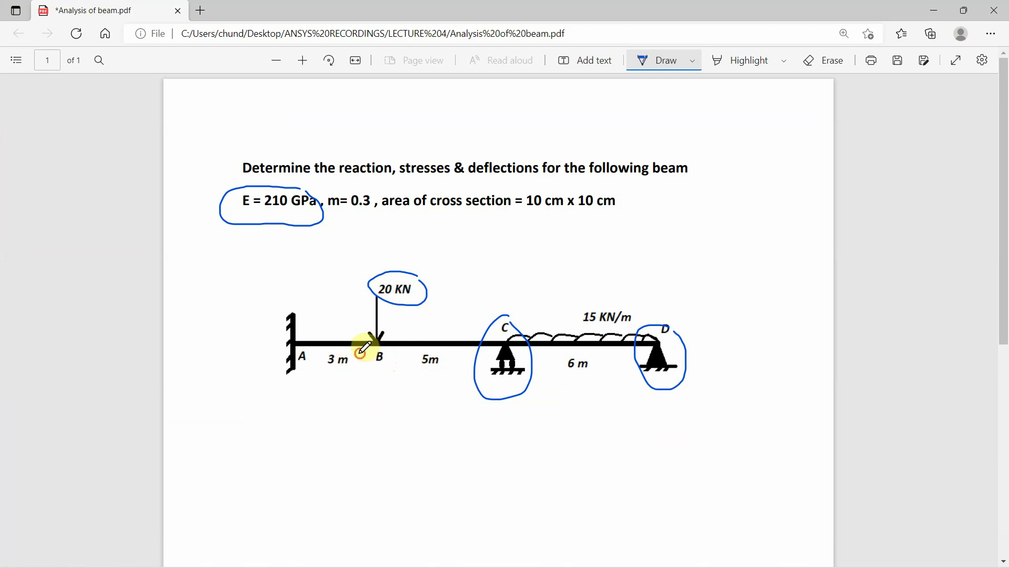
{"action": "mouse_move", "coordinate": [360, 352]}
{"action": "left_mouse_down"}
{"action": "mouse_move", "coordinate": [326, 342]}
{"action": "mouse_move", "coordinate": [317, 353]}
{"action": "mouse_move", "coordinate": [332, 375]}
{"action": "mouse_move", "coordinate": [360, 353]}
{"action": "left_mouse_up"}
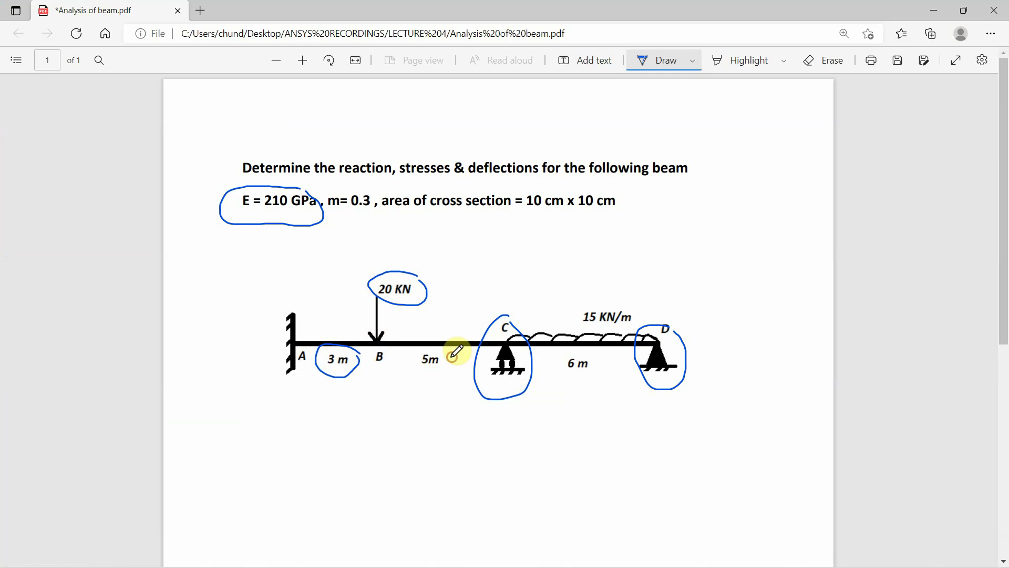
{"action": "mouse_move", "coordinate": [451, 357]}
{"action": "left_mouse_down"}
{"action": "mouse_move", "coordinate": [419, 352]}
{"action": "mouse_move", "coordinate": [432, 375]}
{"action": "mouse_move", "coordinate": [449, 363]}
{"action": "left_mouse_up"}
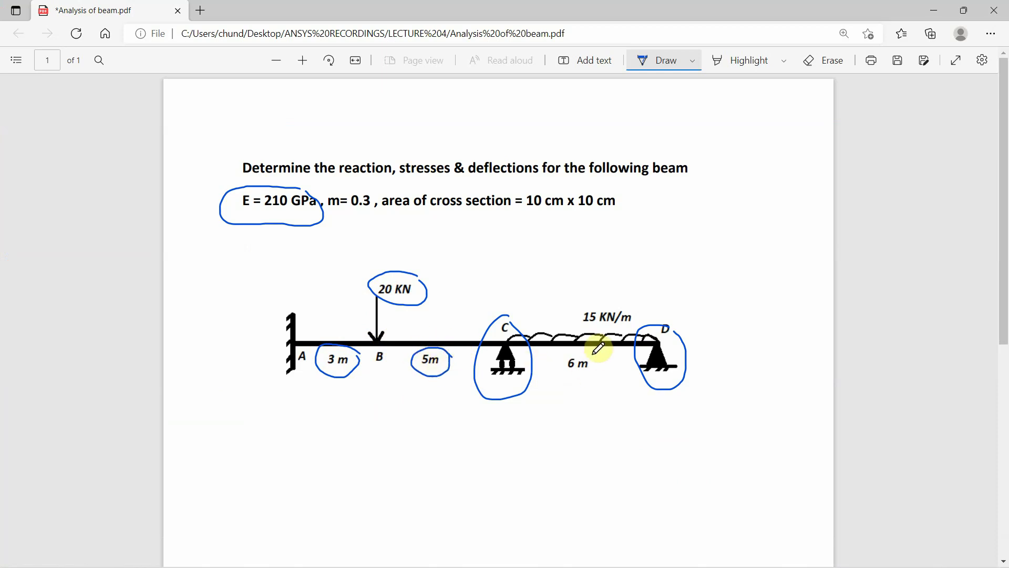
{"action": "mouse_move", "coordinate": [594, 353]}
{"action": "left_mouse_down"}
{"action": "mouse_move", "coordinate": [554, 355]}
{"action": "mouse_move", "coordinate": [560, 372]}
{"action": "mouse_move", "coordinate": [595, 359]}
{"action": "left_mouse_up"}
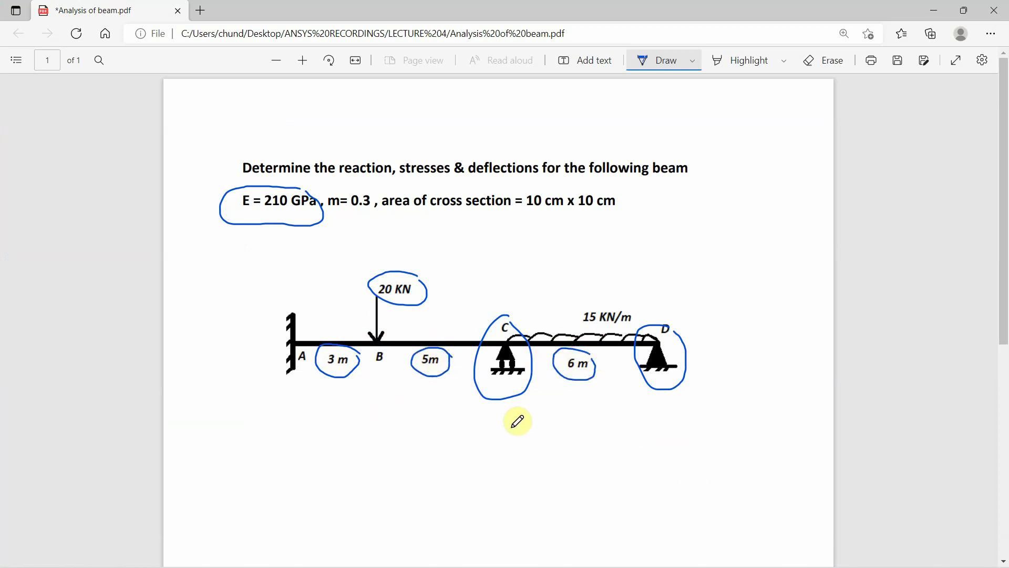
{"action": "mouse_move", "coordinate": [641, 562]}
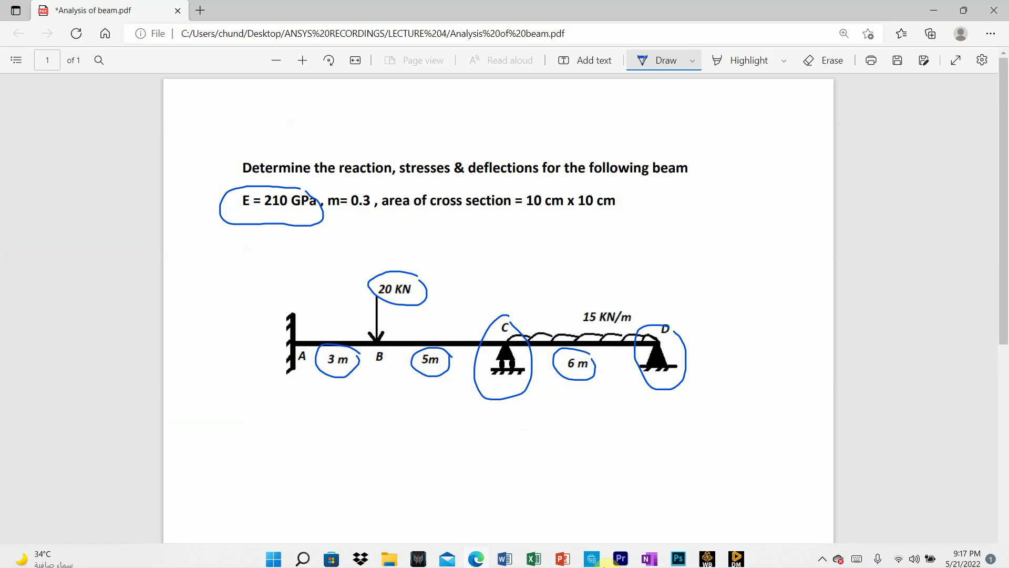
{"action": "left_click", "coordinate": [736, 552]}
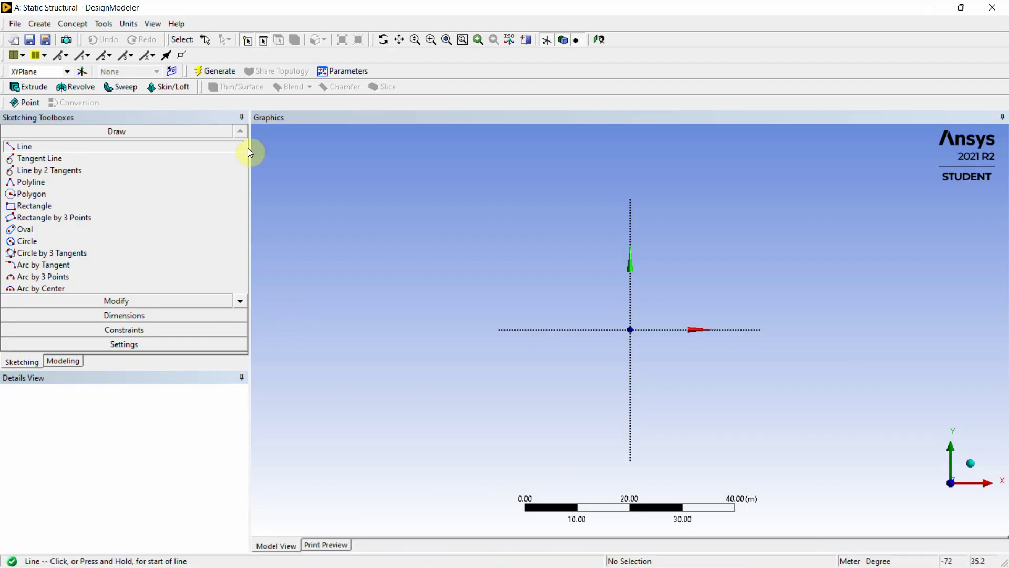
Check the model's length units and the sketch grid settings, and go back to the drawing tools
{"action": "left_click", "coordinate": [151, 23]}
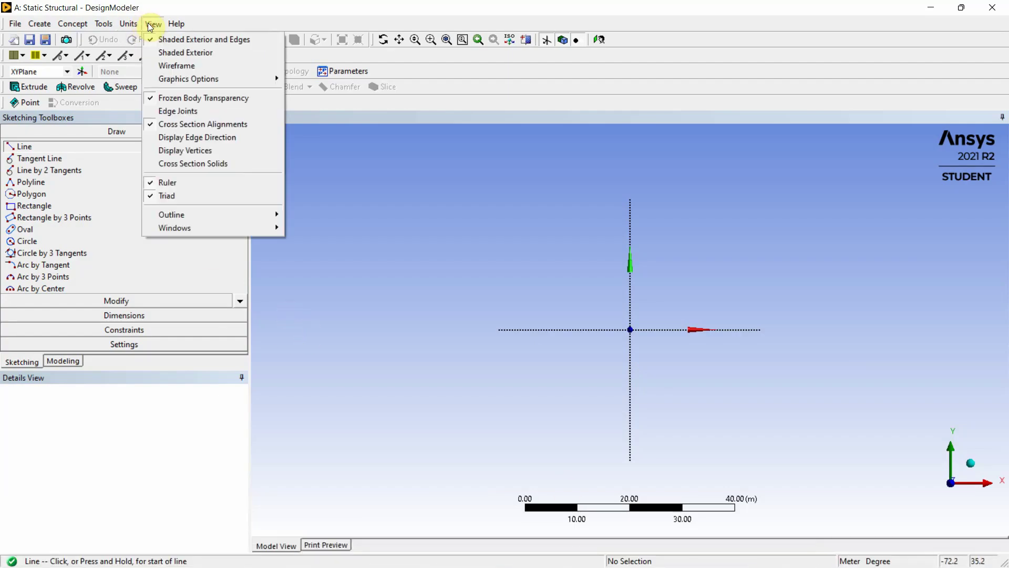
{"action": "mouse_move", "coordinate": [129, 25]}
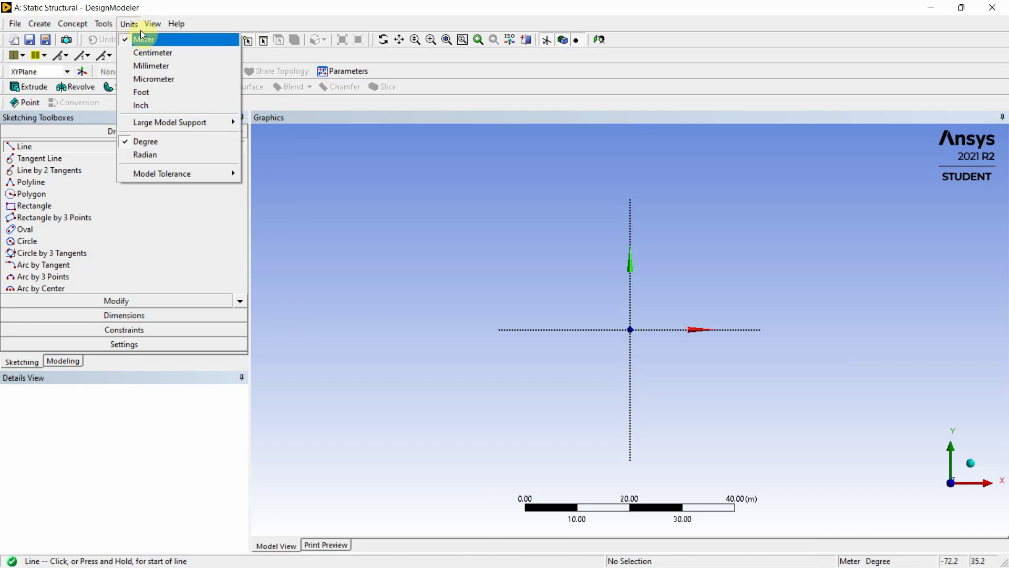
{"action": "left_click", "coordinate": [141, 344]}
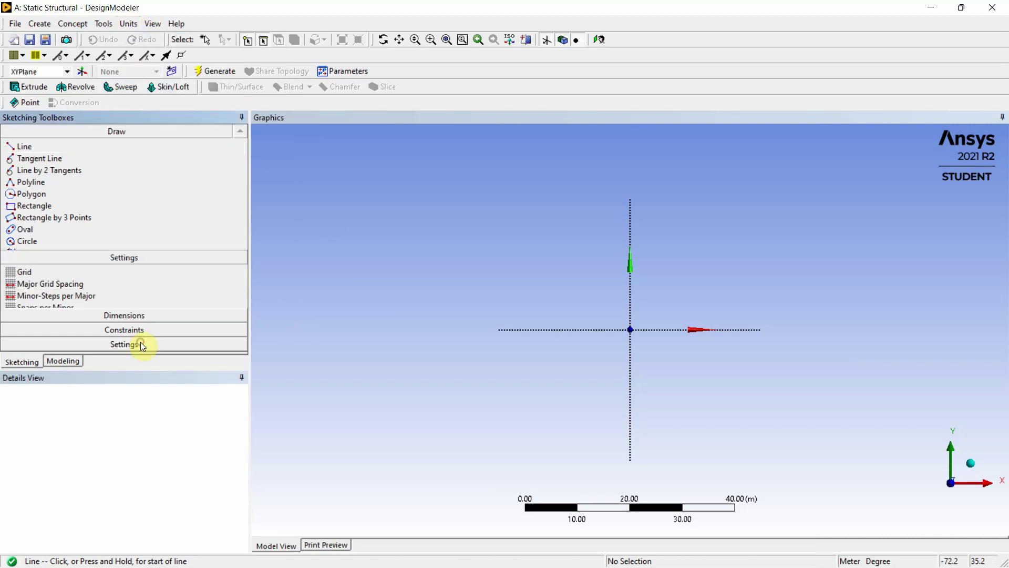
{"action": "left_click", "coordinate": [82, 206]}
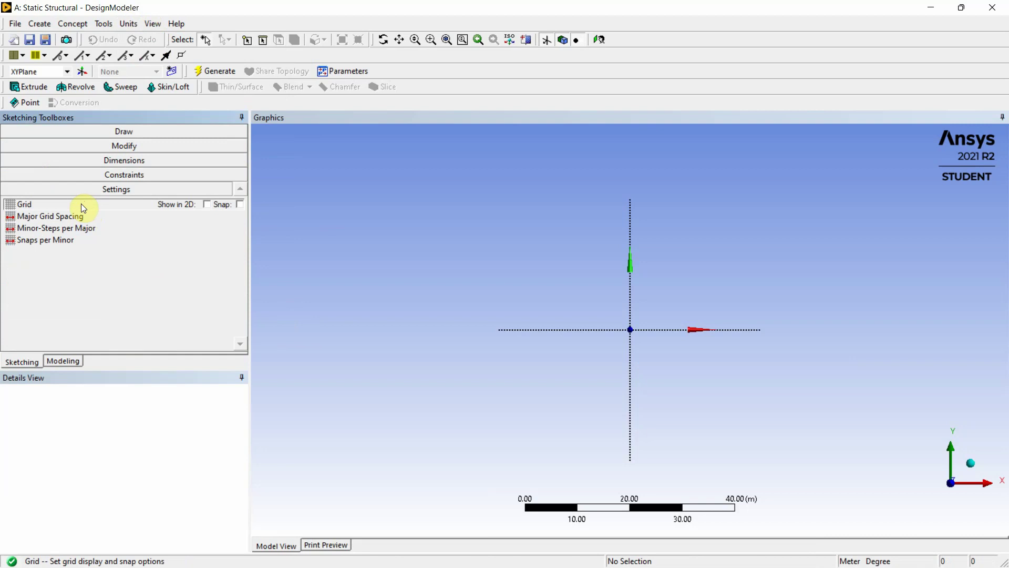
{"action": "left_click", "coordinate": [104, 131]}
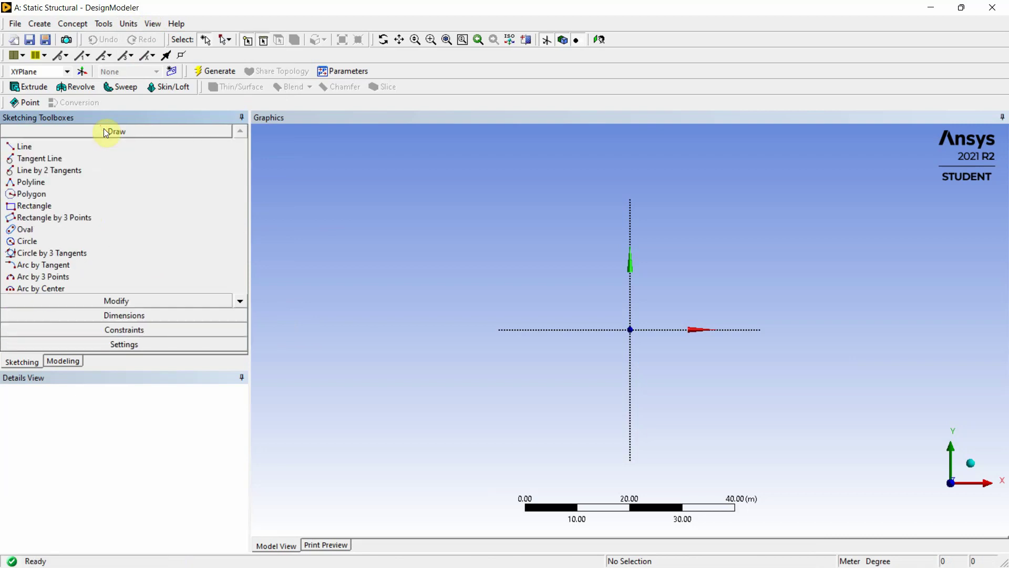
Draw three connected horizontal lines along the X axis from the origin, about 20.4 m, 15.9 m and 17.3 m long
{"action": "left_click", "coordinate": [55, 148]}
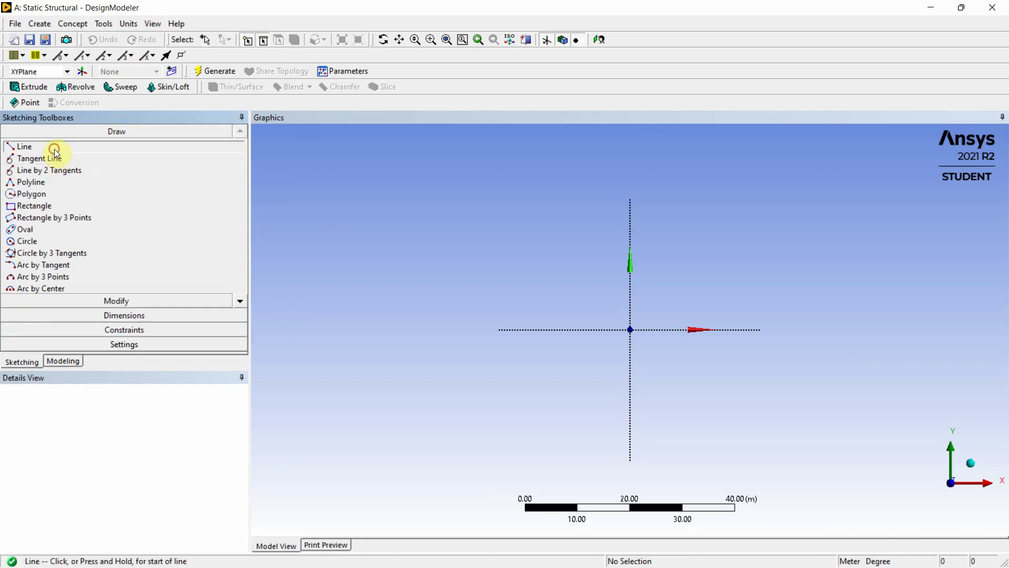
{"action": "left_click", "coordinate": [630, 329]}
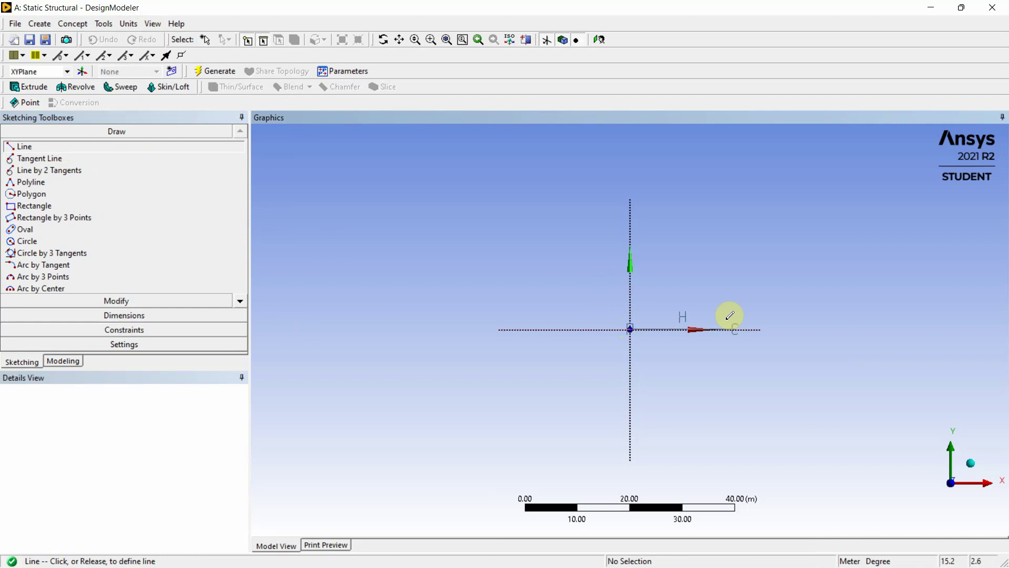
{"action": "left_click", "coordinate": [738, 329]}
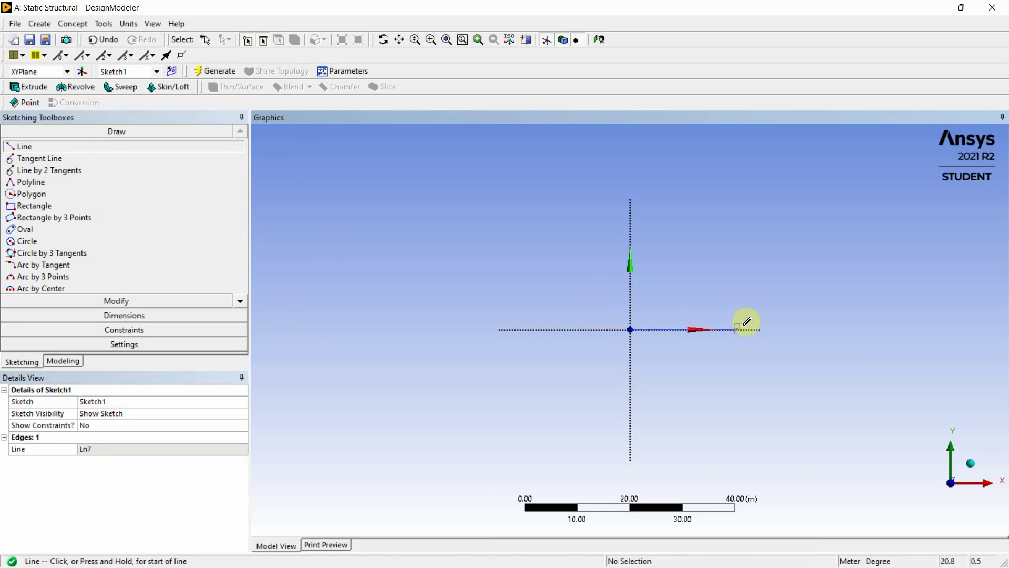
{"action": "left_click", "coordinate": [739, 329]}
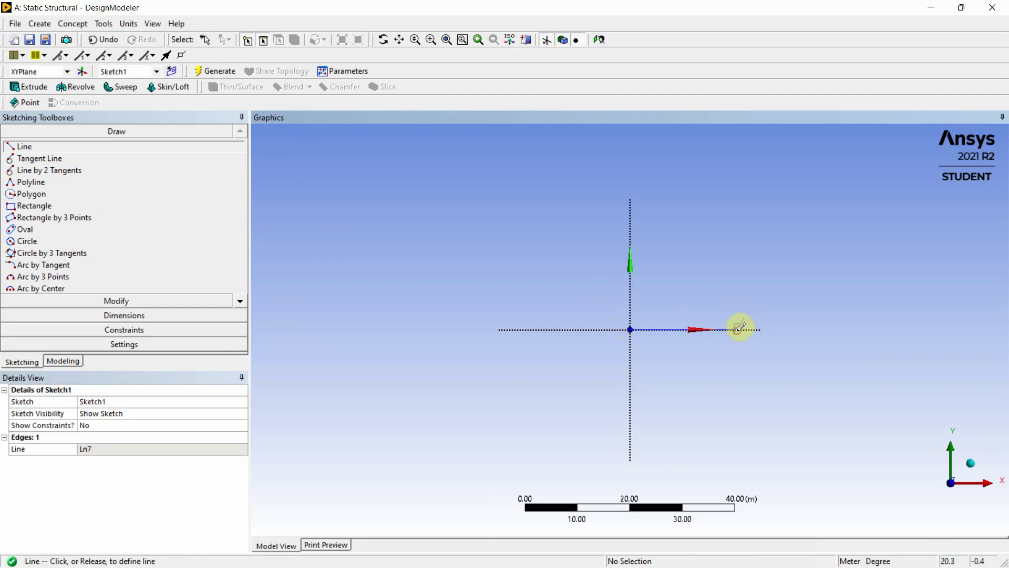
{"action": "left_click", "coordinate": [820, 329]}
{"action": "left_click", "coordinate": [821, 329]}
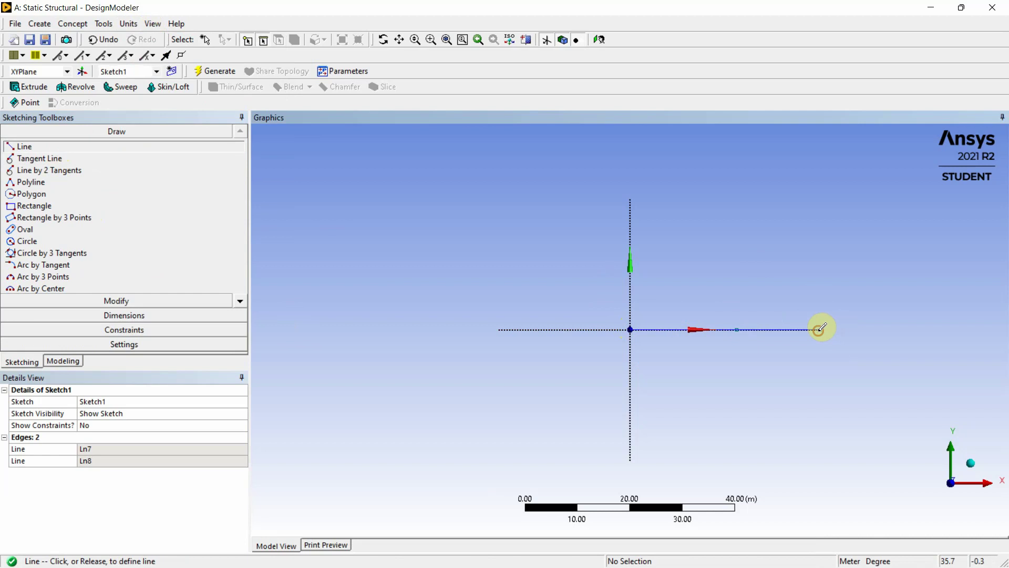
{"action": "left_click", "coordinate": [913, 329]}
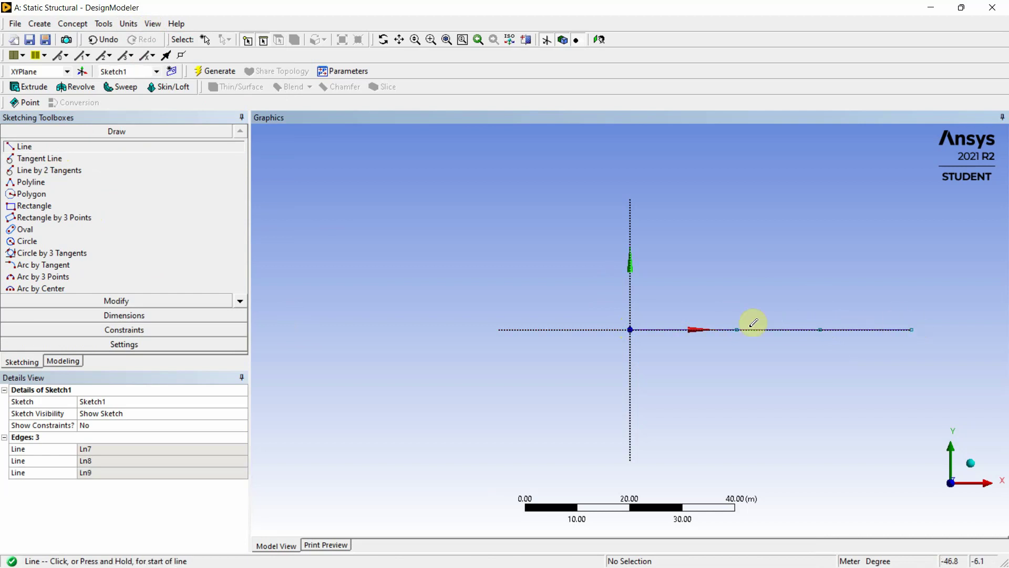
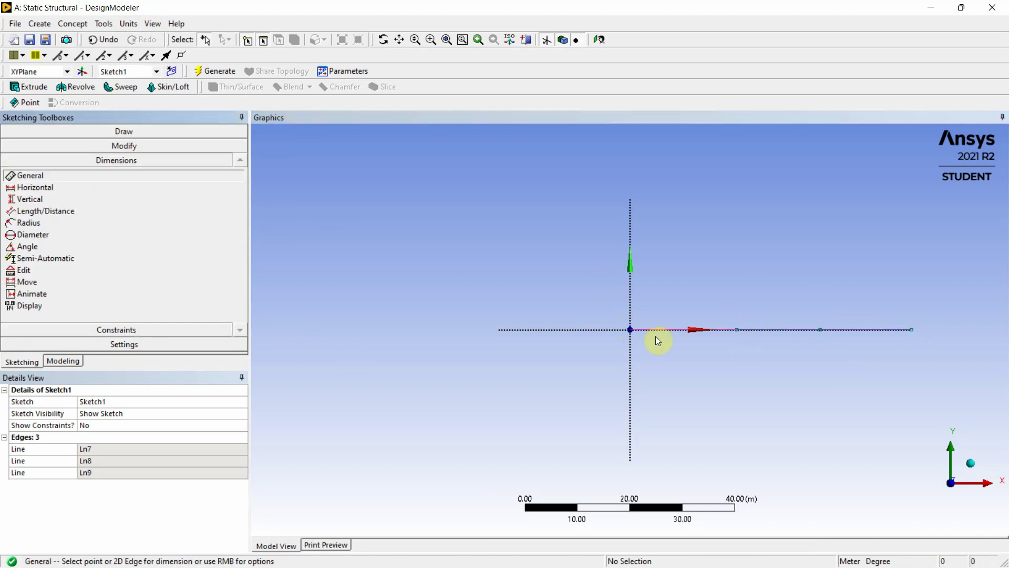
Dimension the horizontal length of each of the three line segments below the sketch
{"action": "left_click", "coordinate": [657, 333]}
{"action": "left_click", "coordinate": [764, 338]}
{"action": "left_click", "coordinate": [774, 330]}
{"action": "left_click", "coordinate": [773, 338]}
{"action": "left_click", "coordinate": [833, 331]}
{"action": "left_click", "coordinate": [841, 340]}
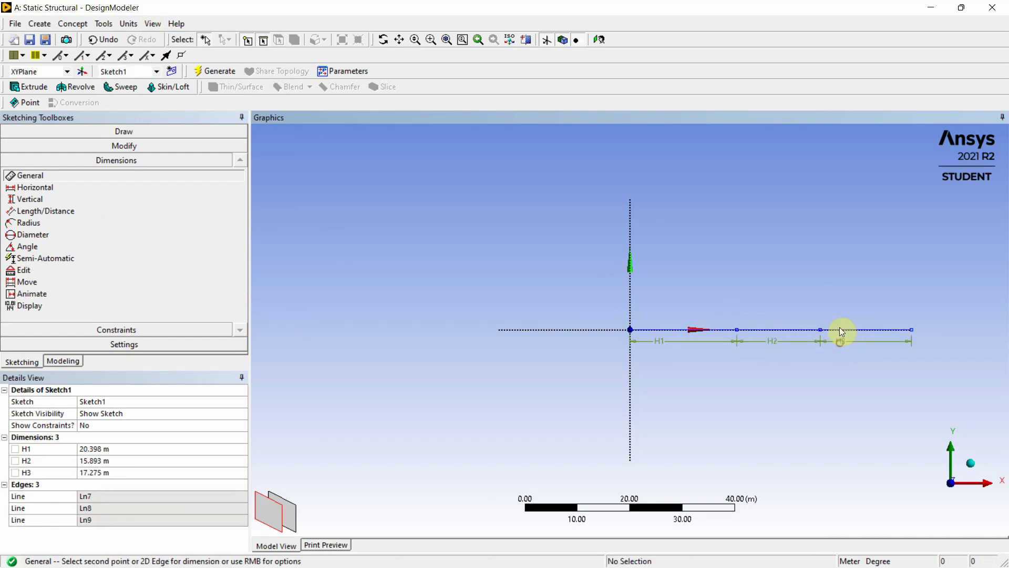
Check the span lengths in the beam problem PDF and set the first segment's length H1 to 3 m
{"action": "mouse_move", "coordinate": [382, 563]}
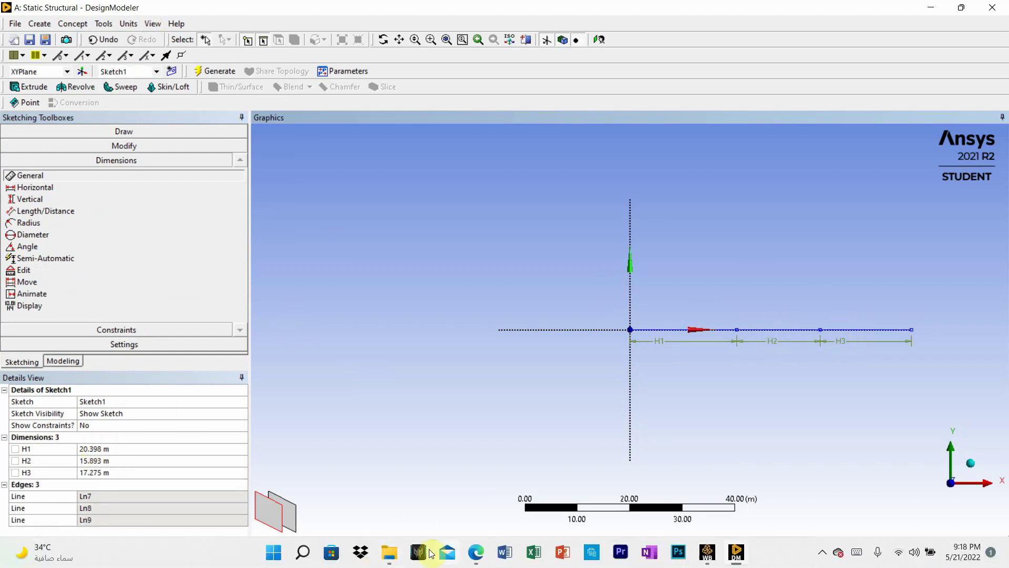
{"action": "left_click", "coordinate": [475, 553]}
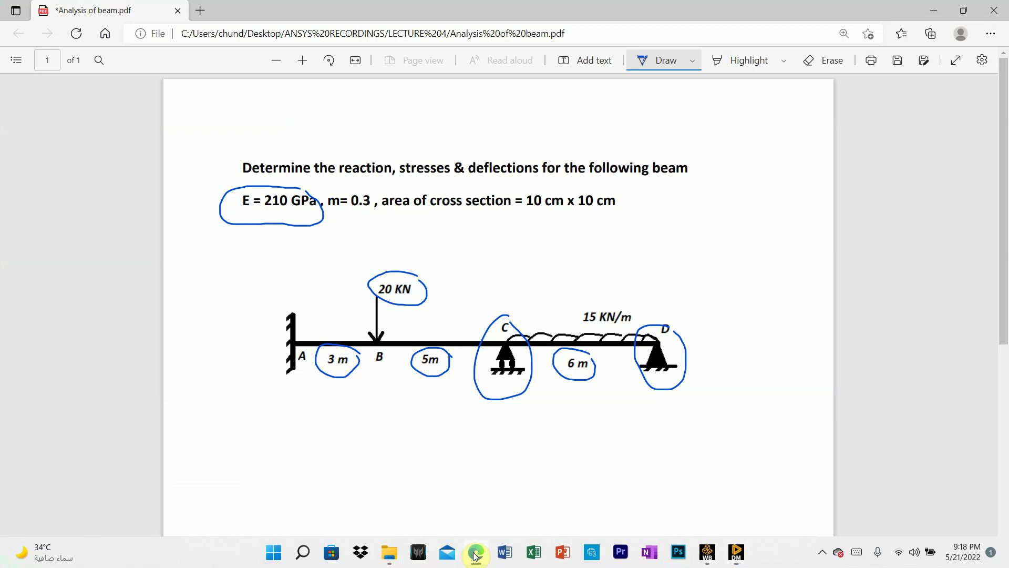
{"action": "left_click", "coordinate": [475, 553]}
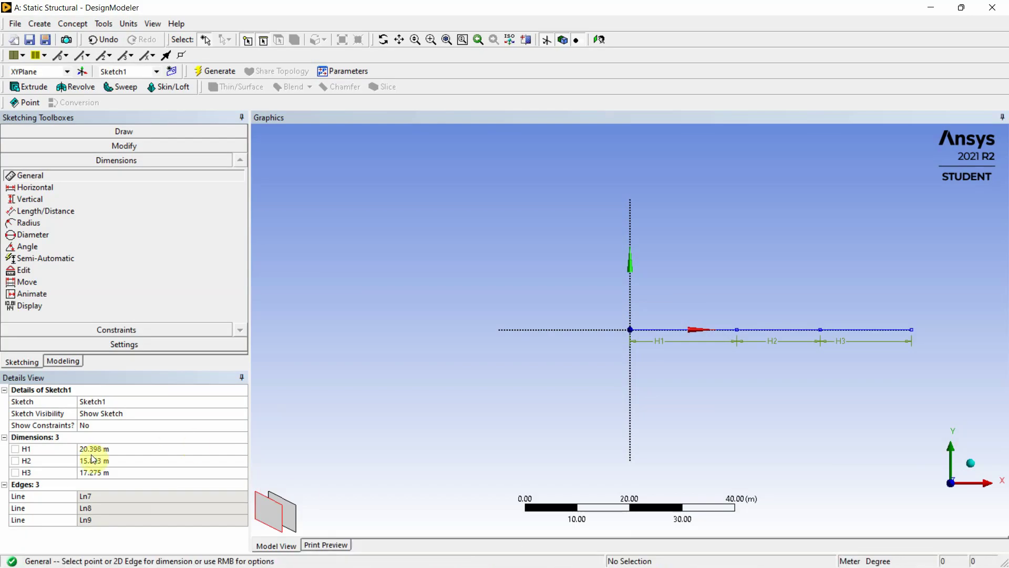
{"action": "left_click", "coordinate": [90, 448]}
{"action": "left_click_drag", "start_coordinate": [91, 447], "coordinate": [155, 447]}
{"action": "type", "text": "3"}
{"action": "key", "text": "Return"}
Set the second segment's length H2 to 5 m and the third segment's H3 to 6 m, checking them against the beam PDF
{"action": "left_click", "coordinate": [100, 460]}
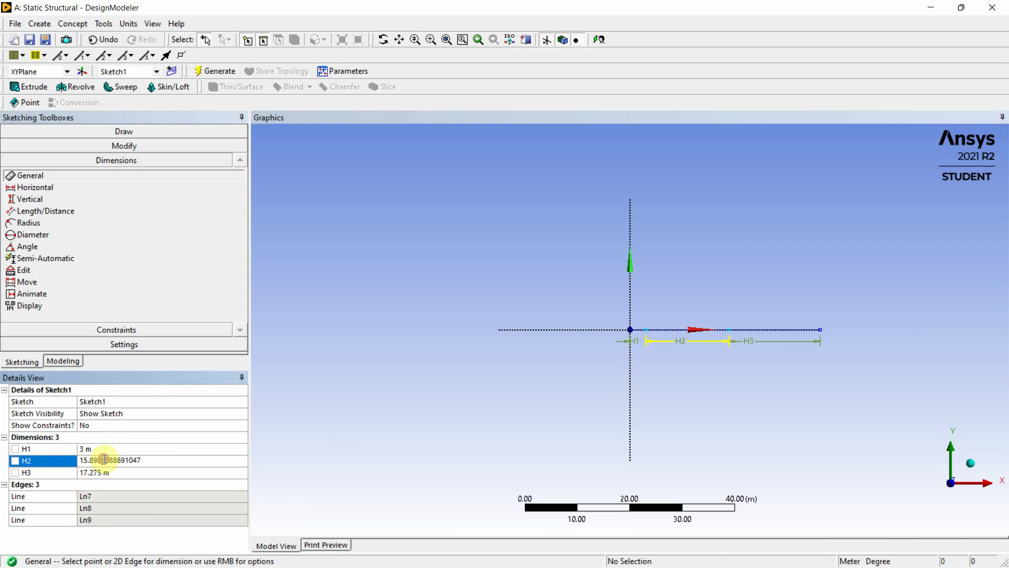
{"action": "left_click_drag", "start_coordinate": [157, 460], "coordinate": [43, 460]}
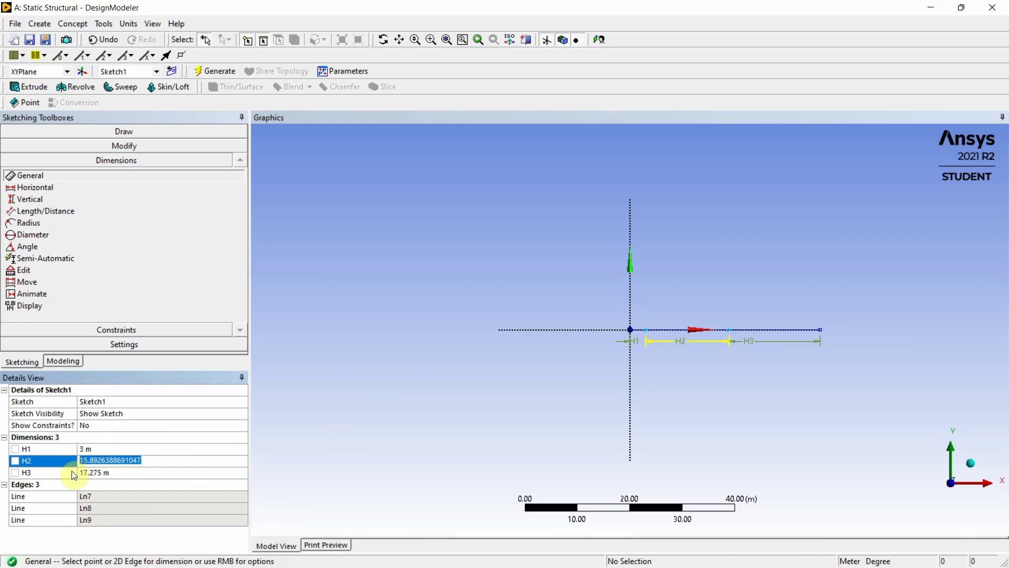
{"action": "type", "text": "5"}
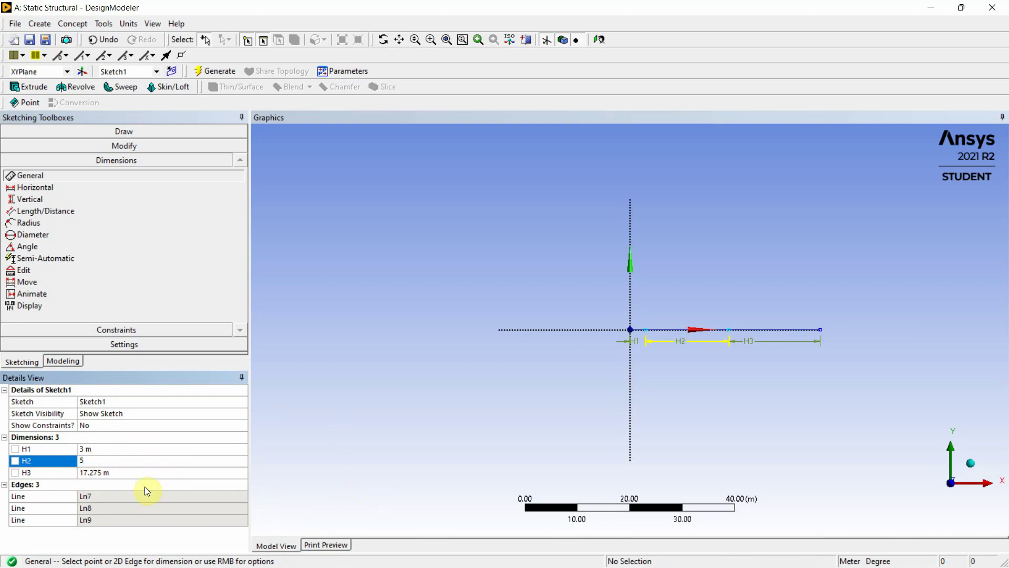
{"action": "left_click", "coordinate": [135, 473]}
{"action": "type", "text": "6"}
{"action": "left_click", "coordinate": [304, 458]}
{"action": "left_click", "coordinate": [477, 552]}
{"action": "left_click", "coordinate": [477, 553]}
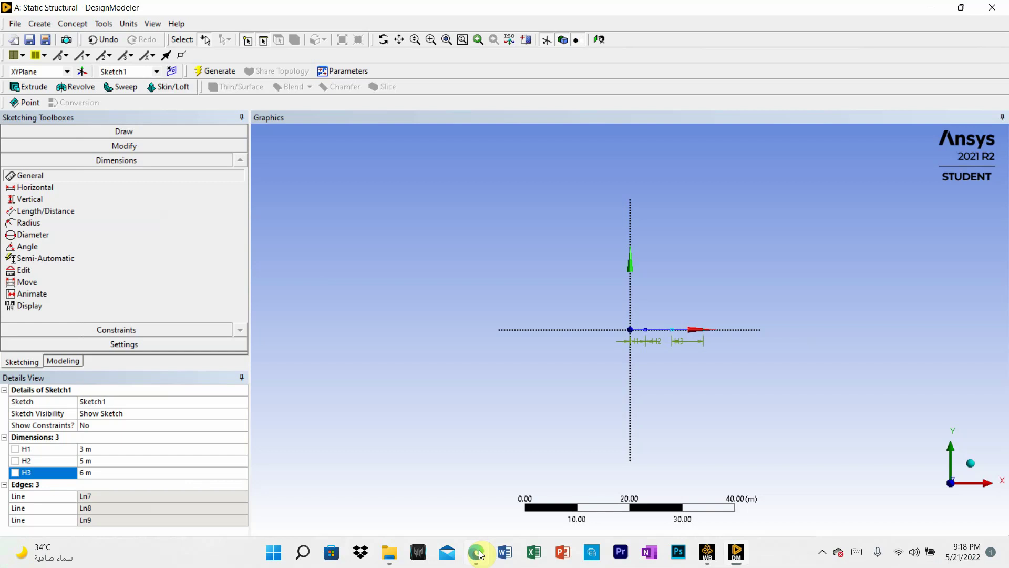
Generate a Lines From Sketches feature with the three sketched beam segments as base objects and Add Material as the operation
{"action": "scroll", "coordinate": [559, 362], "scroll_direction": "up", "scroll_amount": 4}
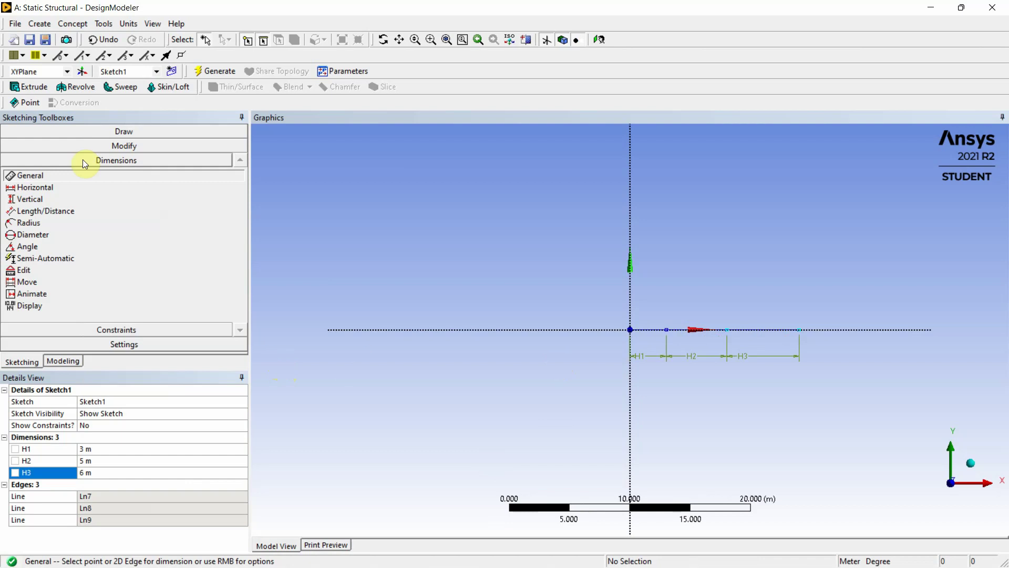
{"action": "left_click", "coordinate": [73, 24]}
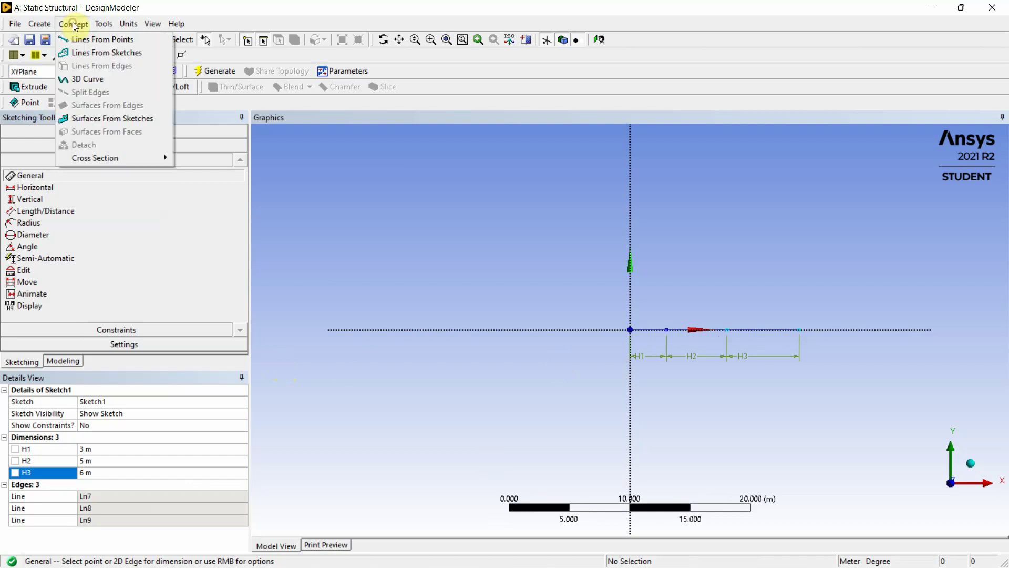
{"action": "left_click", "coordinate": [82, 53]}
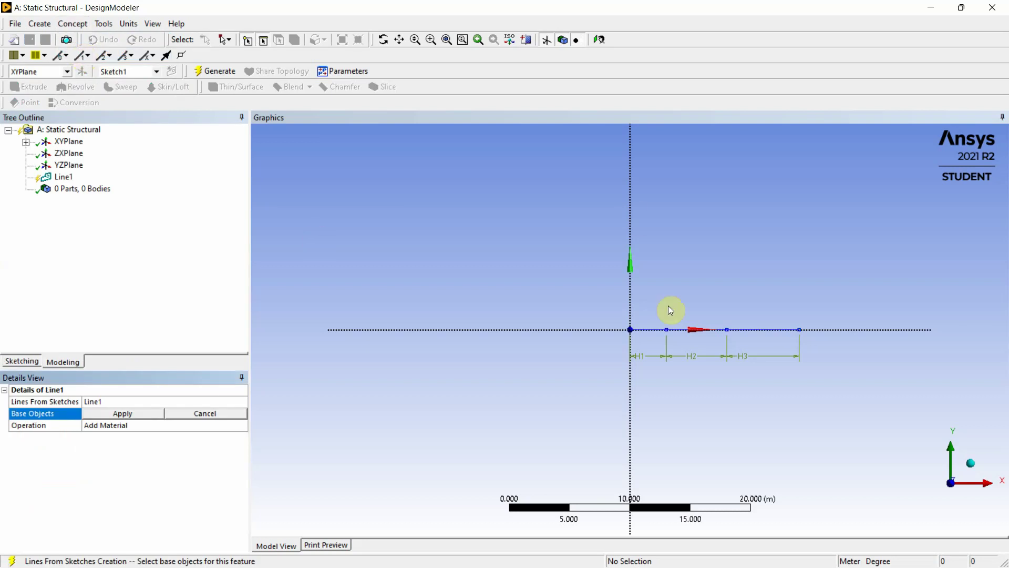
{"action": "left_click", "coordinate": [647, 330]}
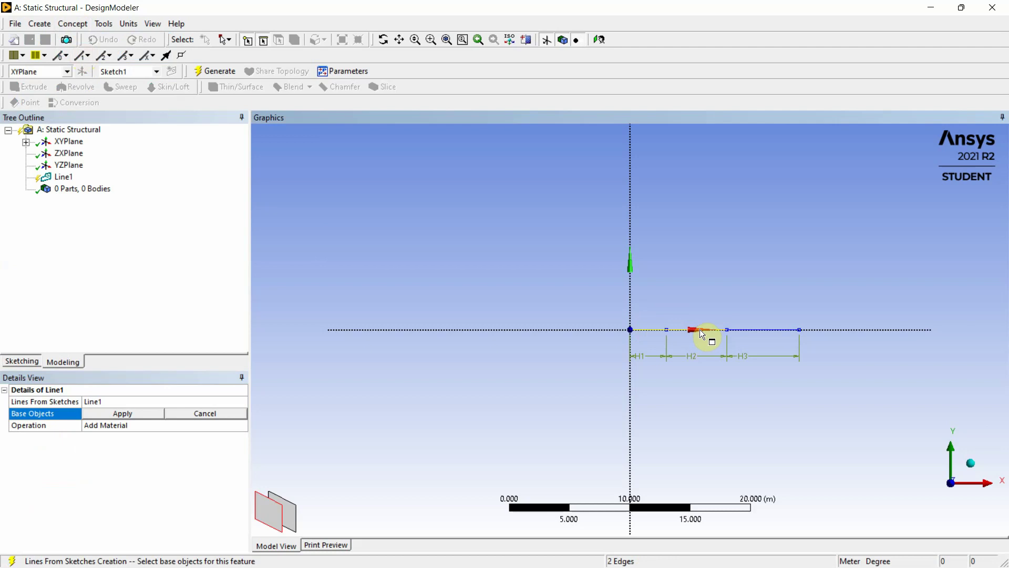
{"action": "left_click", "coordinate": [759, 330], "text": "ctrl"}
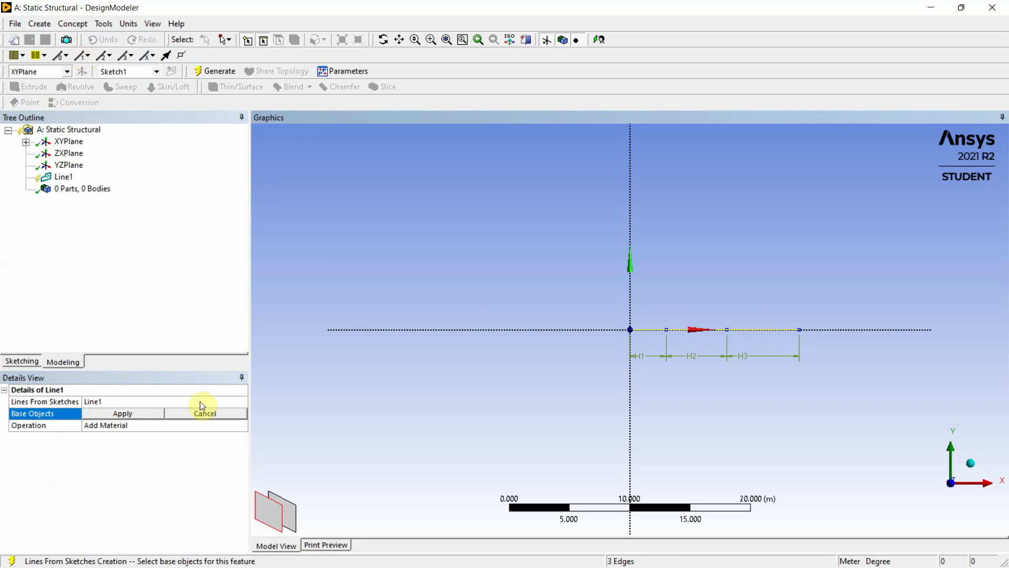
{"action": "left_click", "coordinate": [138, 413]}
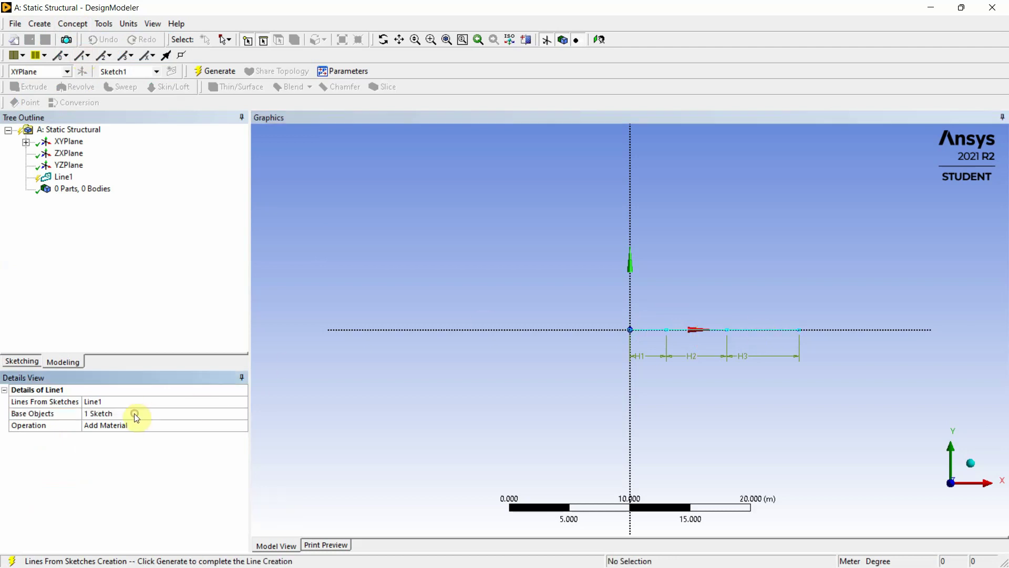
{"action": "left_click", "coordinate": [58, 179]}
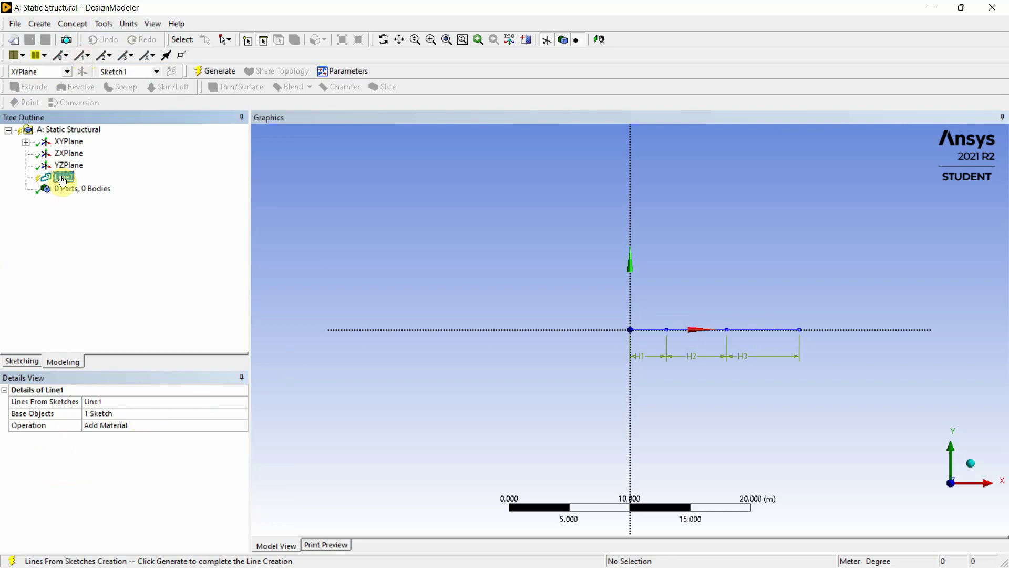
{"action": "right_click", "coordinate": [62, 181]}
{"action": "left_click", "coordinate": [93, 199]}
Inspect the new line body's details and add a rectangular cross section to the model
{"action": "left_click", "coordinate": [26, 189]}
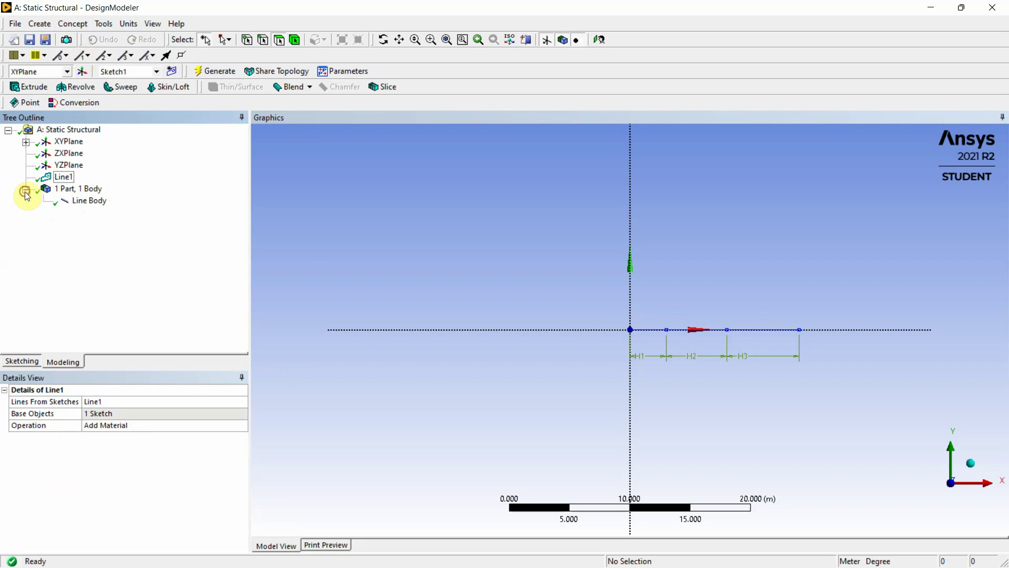
{"action": "left_click", "coordinate": [79, 203]}
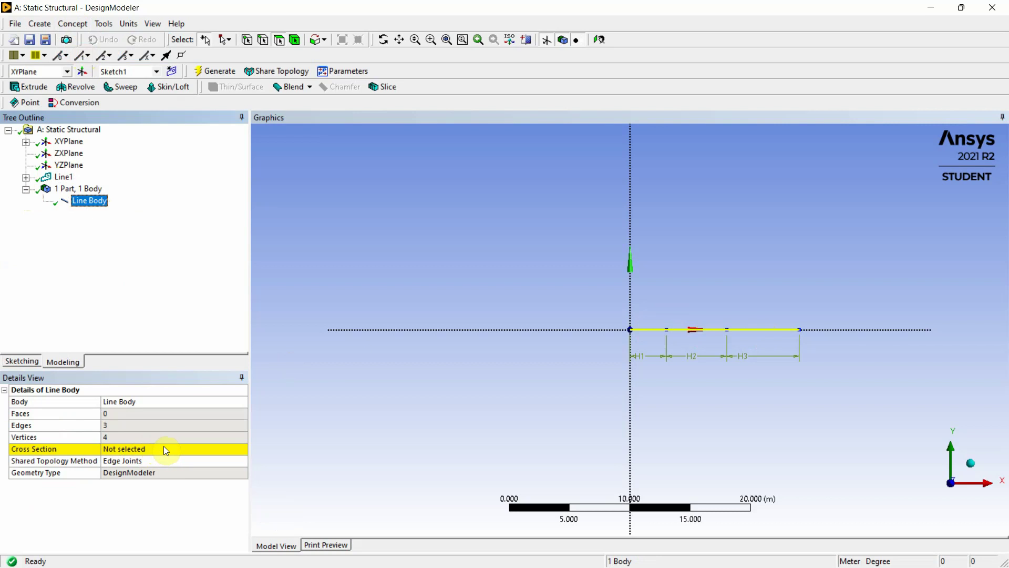
{"action": "left_click", "coordinate": [75, 25]}
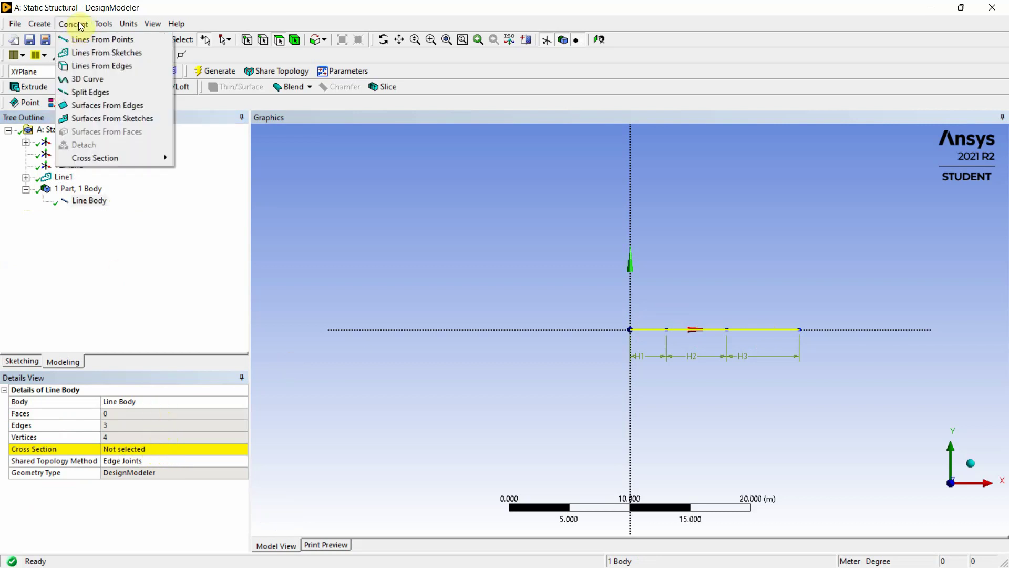
{"action": "left_click", "coordinate": [112, 158]}
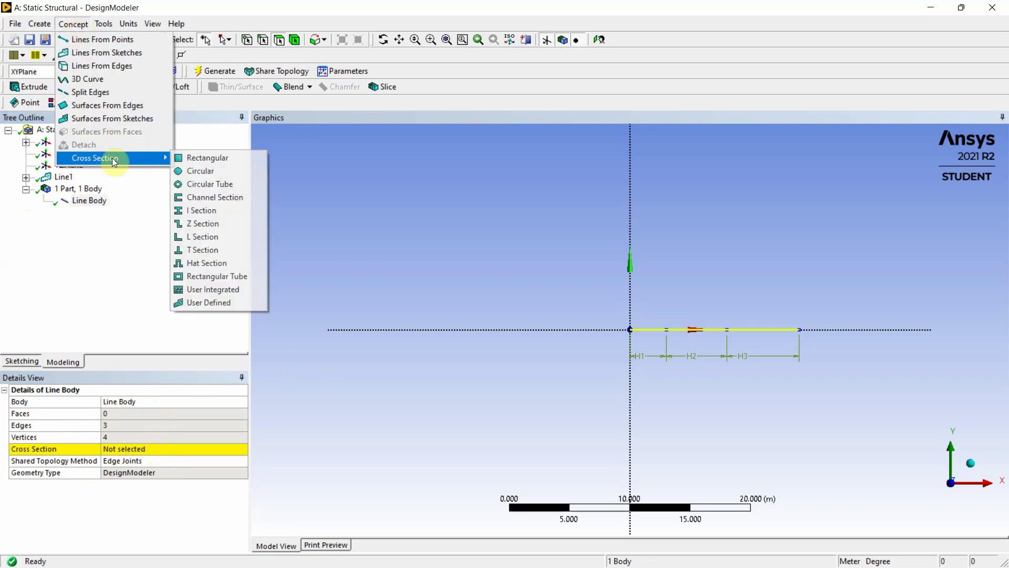
{"action": "left_click", "coordinate": [196, 158]}
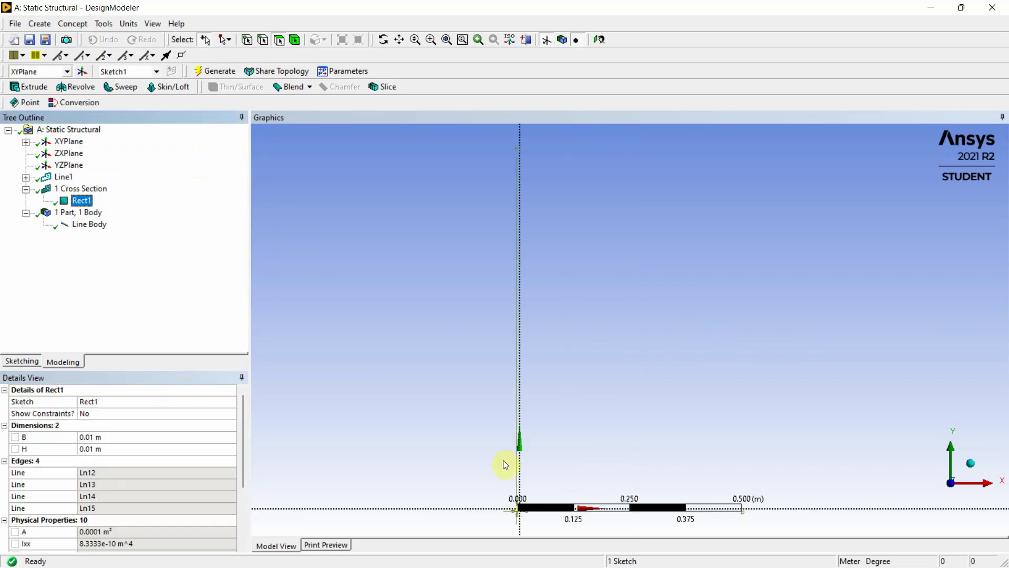
Circle the 10 cm x 10 cm cross-section size in the beam problem PDF and return to DesignModeler
{"action": "left_click", "coordinate": [488, 555]}
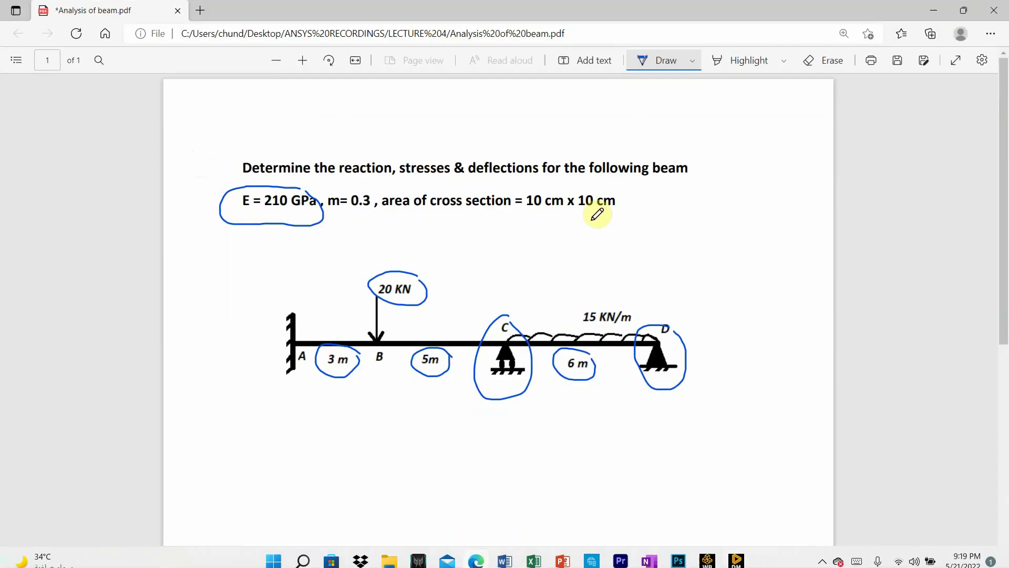
{"action": "mouse_move", "coordinate": [629, 198]}
{"action": "left_mouse_down"}
{"action": "mouse_move", "coordinate": [526, 179]}
{"action": "mouse_move", "coordinate": [517, 192]}
{"action": "mouse_move", "coordinate": [539, 222]}
{"action": "mouse_move", "coordinate": [602, 216]}
{"action": "mouse_move", "coordinate": [624, 193]}
{"action": "left_mouse_up"}
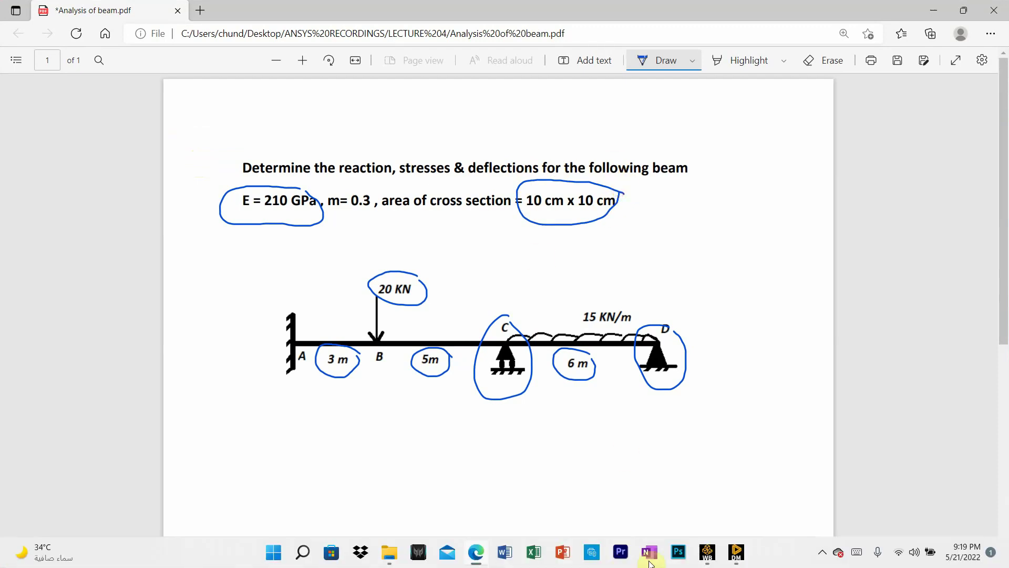
{"action": "left_click", "coordinate": [735, 552]}
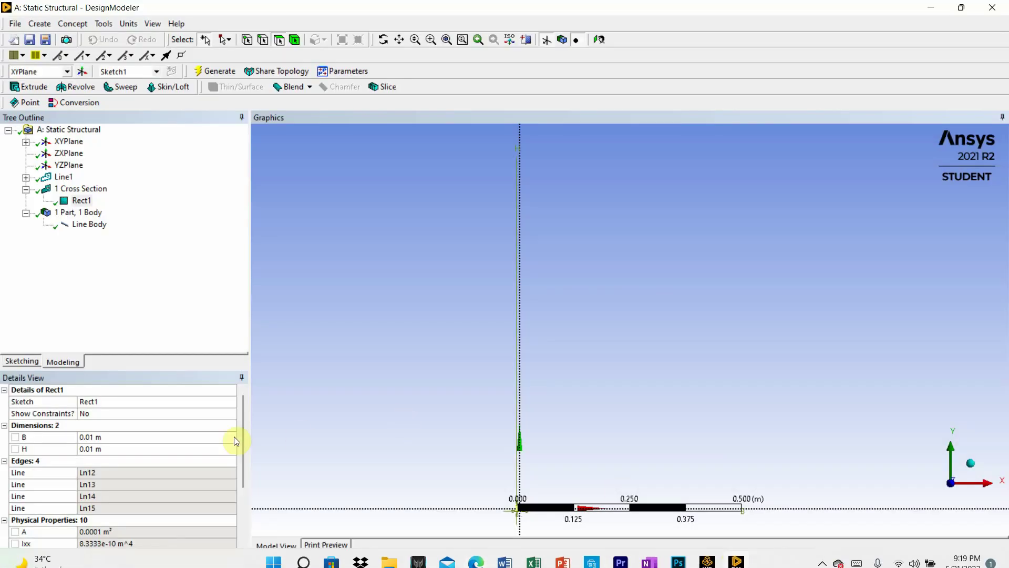
Switch the length units to centimetres and set the rectangular section's dimensions B and H to 10 cm each
{"action": "left_click", "coordinate": [112, 437]}
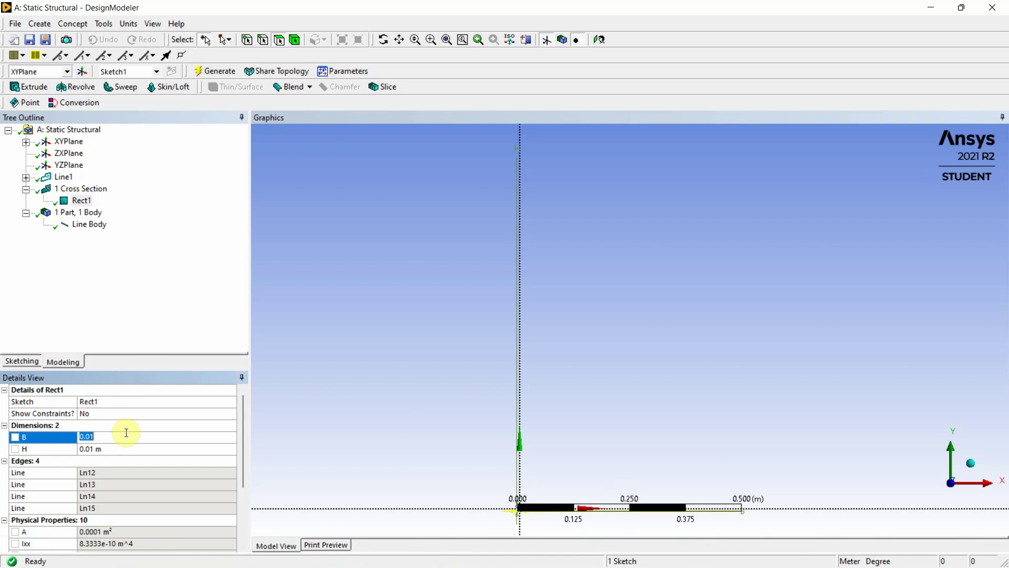
{"action": "left_click", "coordinate": [129, 23]}
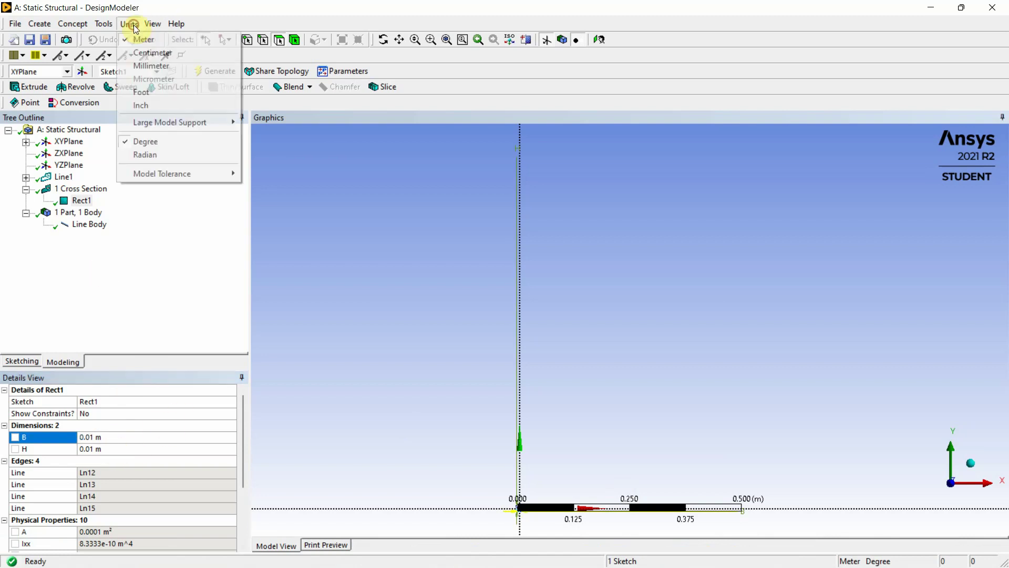
{"action": "left_click", "coordinate": [147, 49]}
{"action": "left_click", "coordinate": [112, 436]}
{"action": "type", "text": "10"}
{"action": "left_click", "coordinate": [106, 448]}
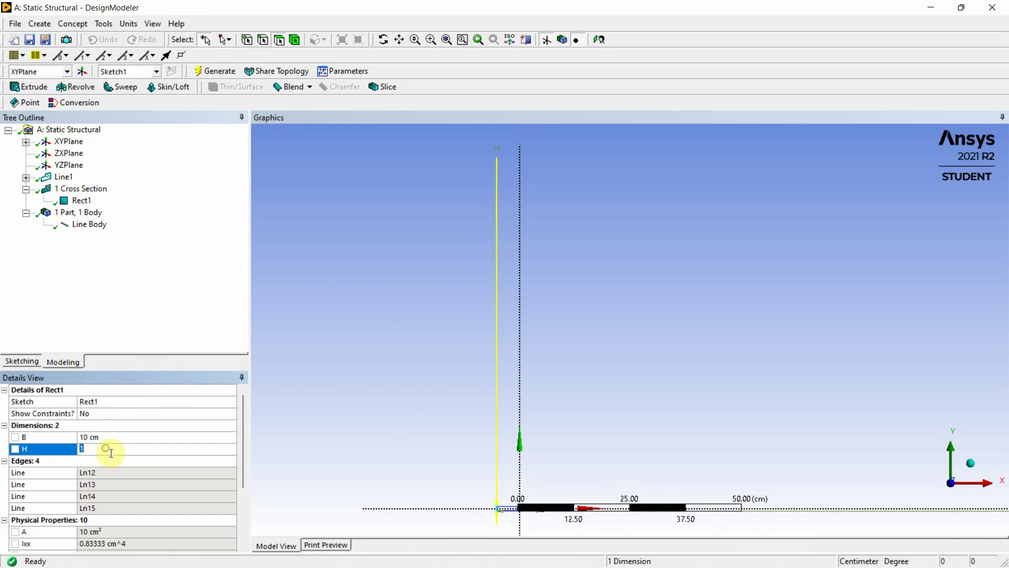
{"action": "type", "text": "1"}
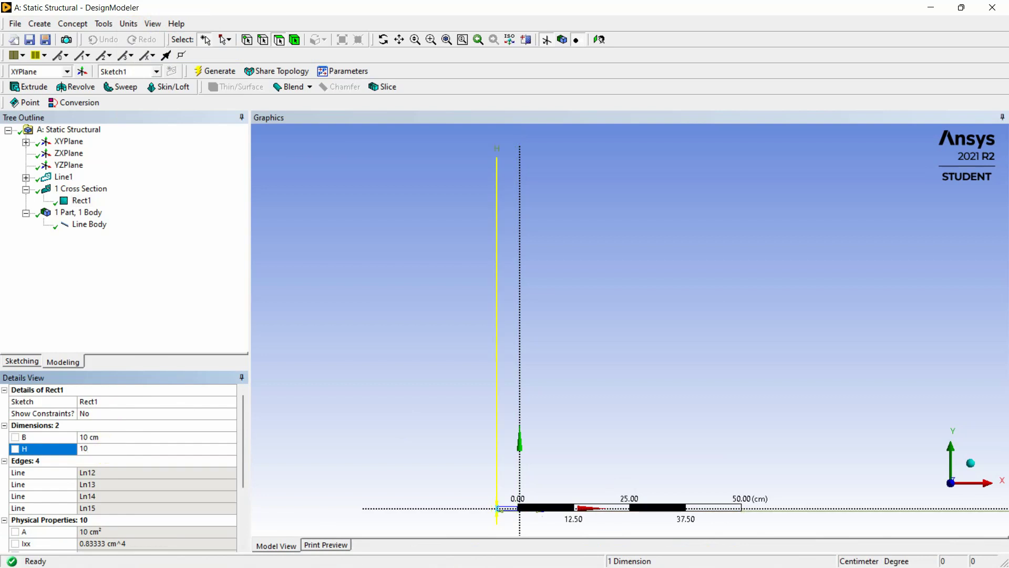
{"action": "type", "text": "0"}
{"action": "key", "text": "Return"}
{"action": "left_click", "coordinate": [361, 269]}
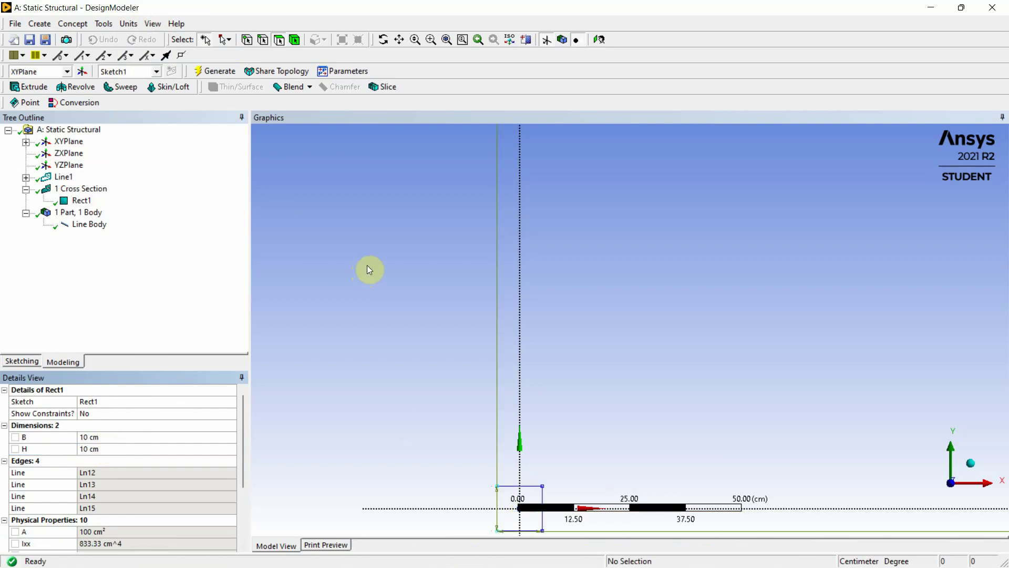
Assign the Rect1 cross section to the line body
{"action": "left_click", "coordinate": [89, 224]}
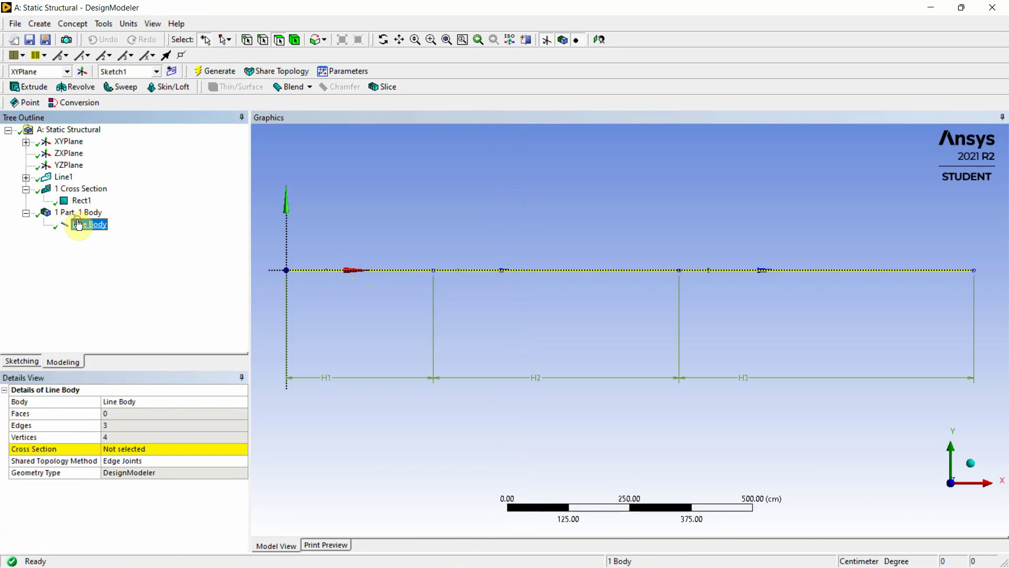
{"action": "left_click", "coordinate": [166, 450]}
{"action": "left_click", "coordinate": [243, 450]}
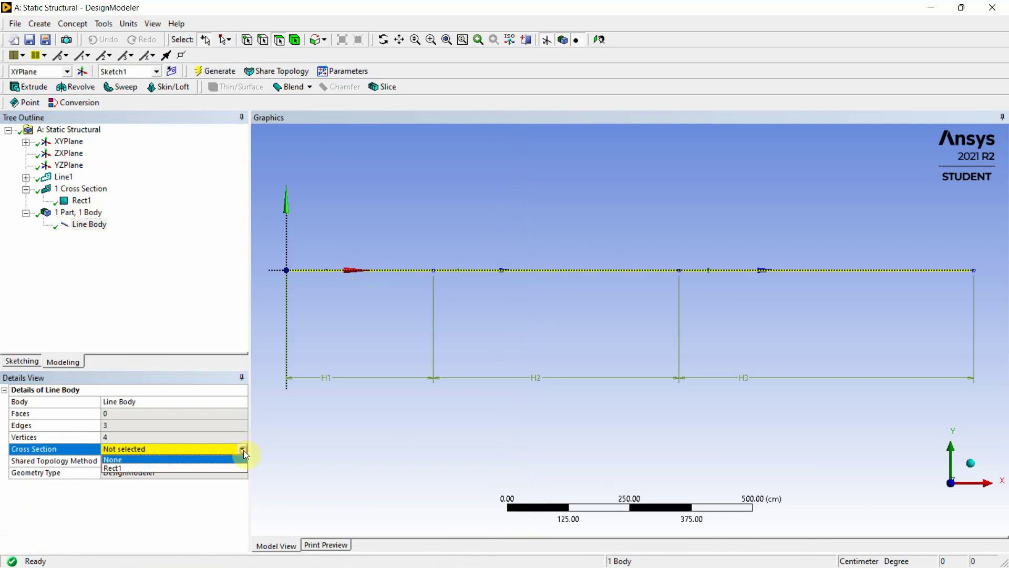
{"action": "left_click", "coordinate": [179, 466]}
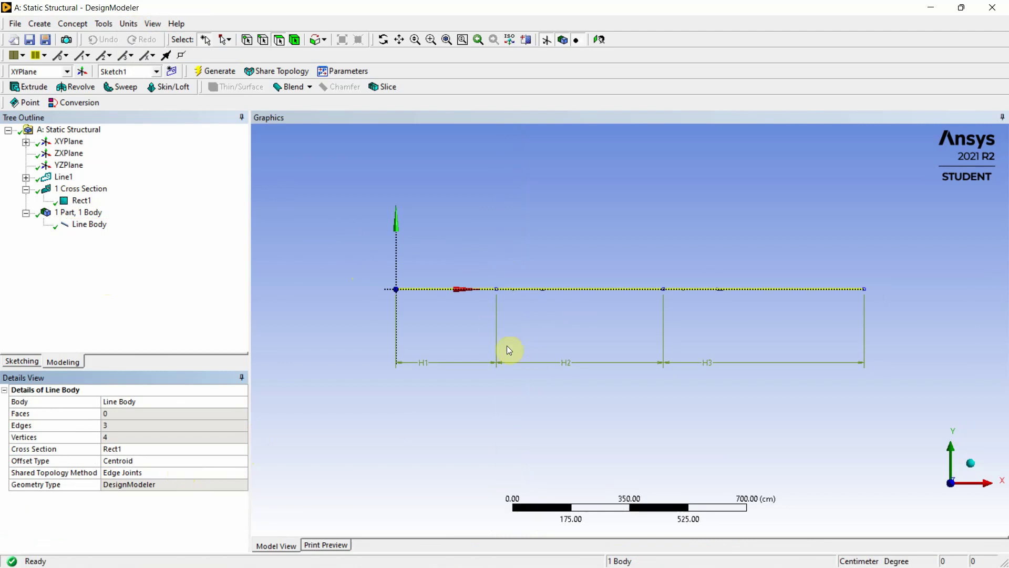
Turn on the display of cross section solids and inspect the beam in an isometric view
{"action": "left_click", "coordinate": [153, 25]}
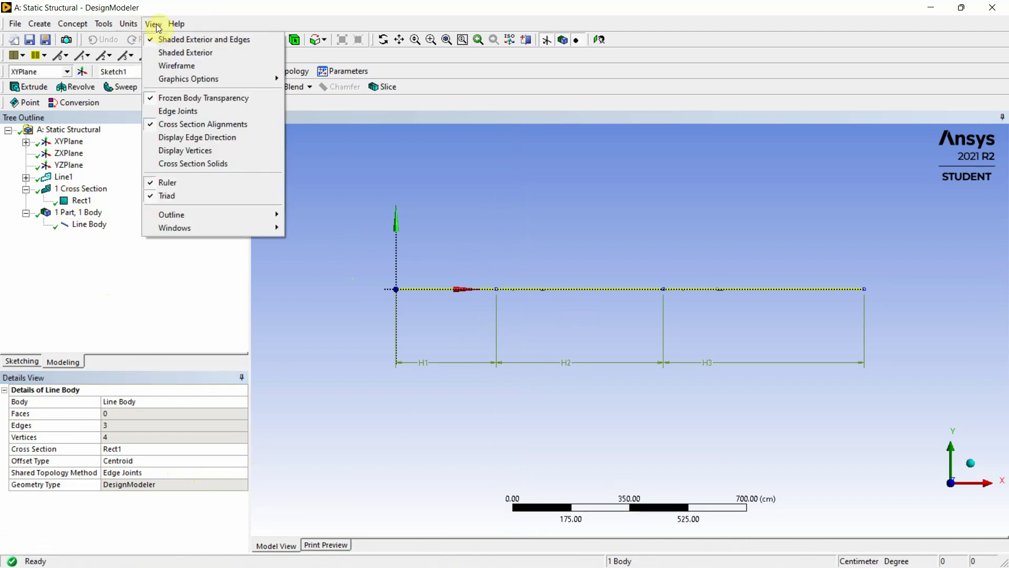
{"action": "left_click", "coordinate": [188, 164]}
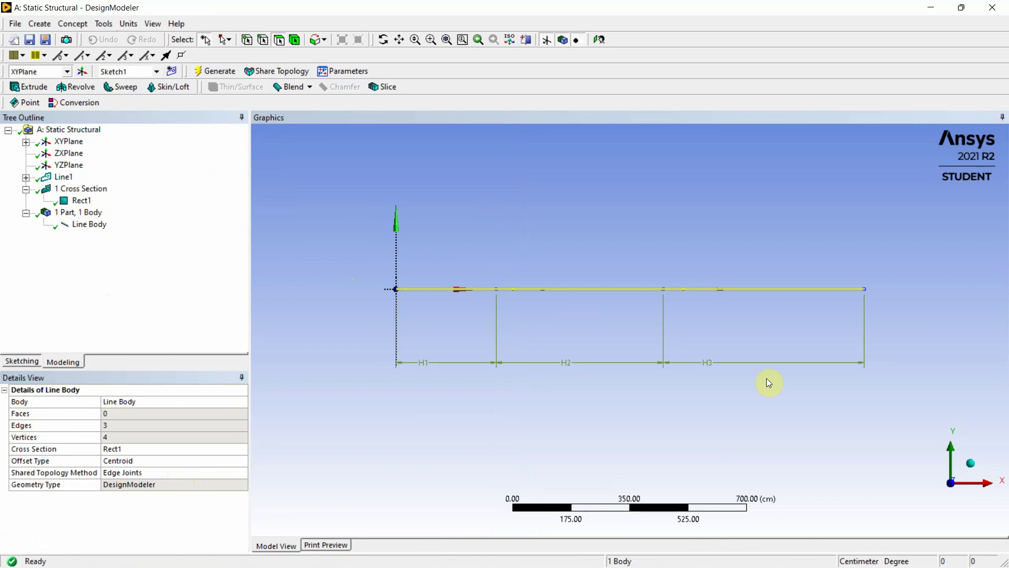
{"action": "left_click", "coordinate": [970, 462]}
{"action": "scroll", "coordinate": [624, 300], "scroll_direction": "up", "scroll_amount": 4}
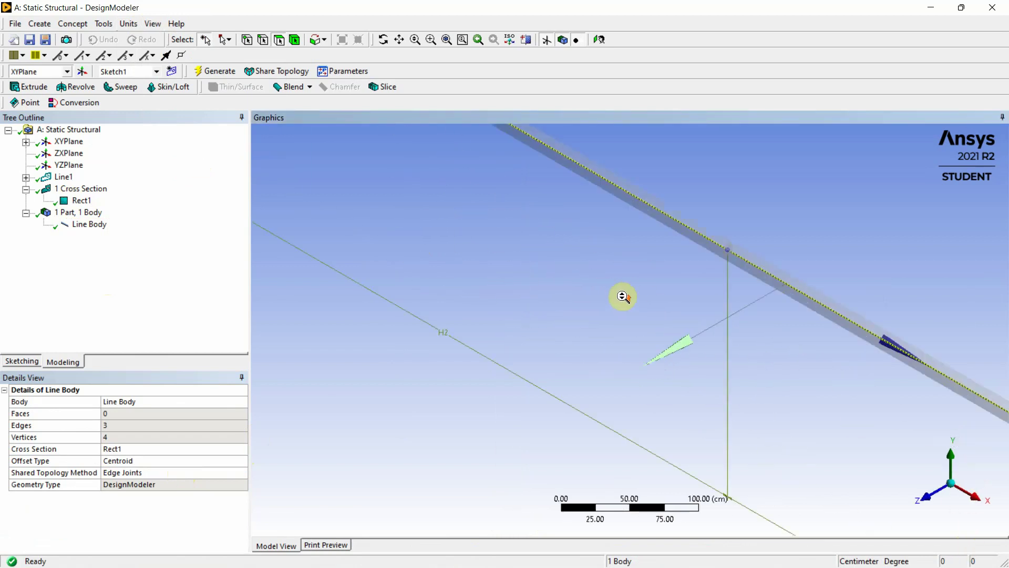
{"action": "scroll", "coordinate": [644, 247], "scroll_direction": "down", "scroll_amount": 3}
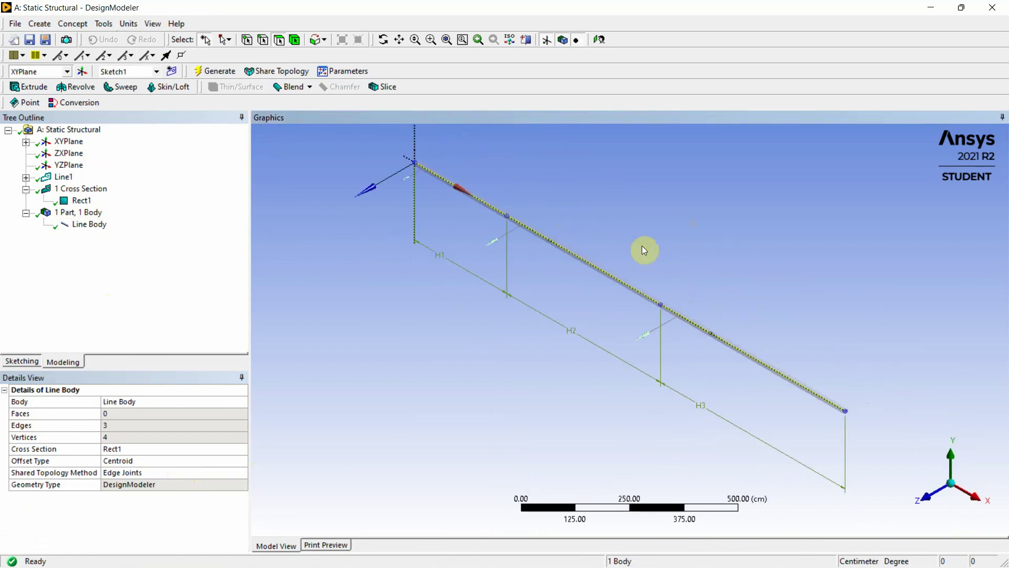
{"action": "scroll", "coordinate": [645, 248], "scroll_direction": "down", "scroll_amount": 2}
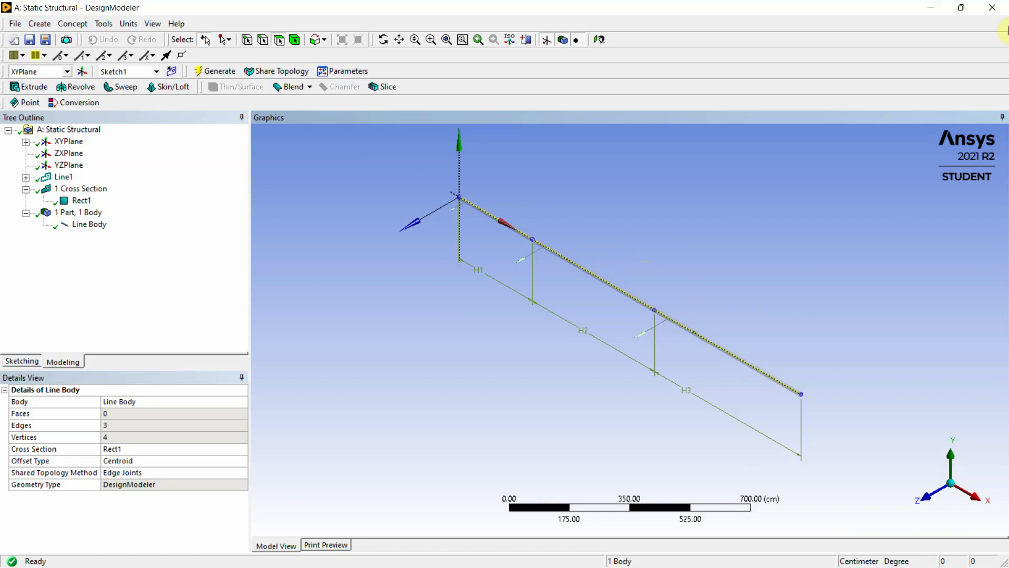
Return to the Workbench project and open the Static Structural system's Model in Mechanical
{"action": "left_click", "coordinate": [931, 8]}
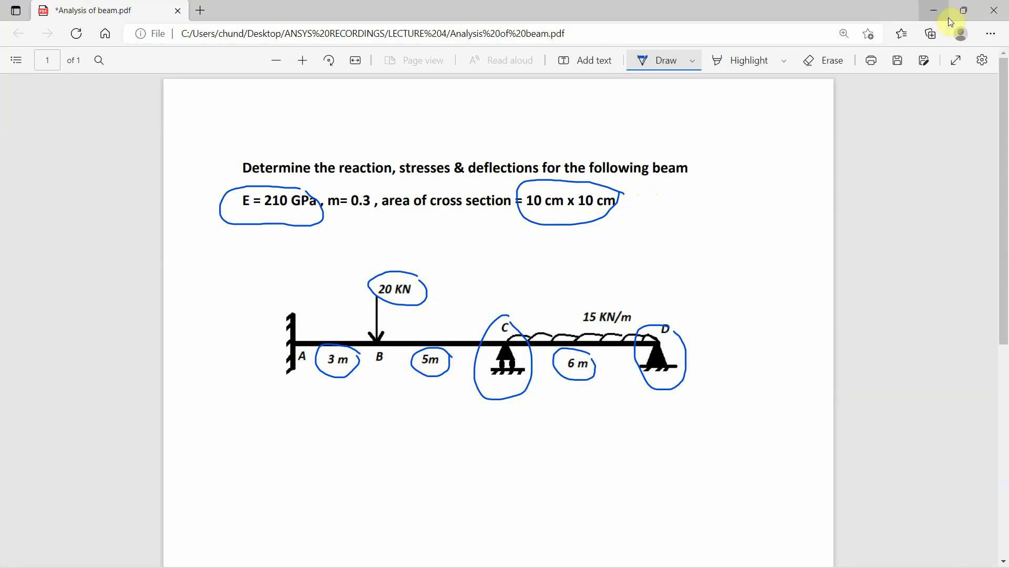
{"action": "left_click", "coordinate": [933, 10]}
{"action": "left_click", "coordinate": [211, 154]}
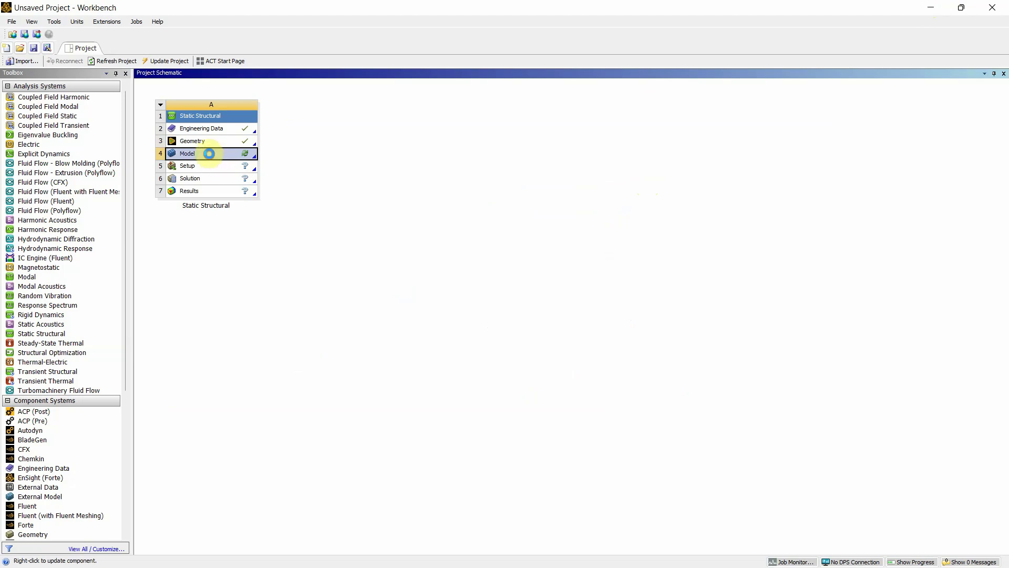
{"action": "double_click", "coordinate": [209, 154]}
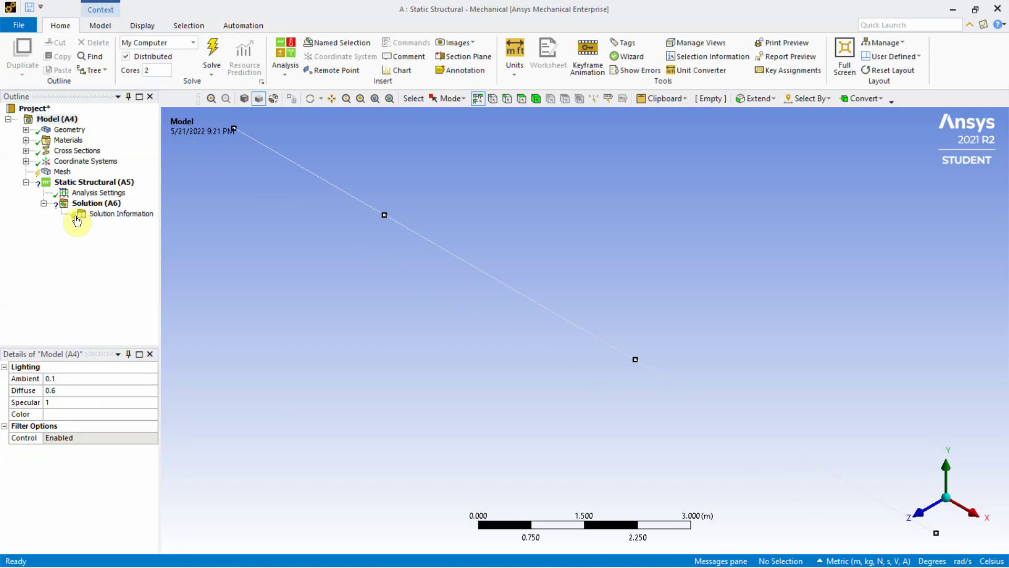
Change the line body's material assignment to STEEL1
{"action": "left_click", "coordinate": [62, 172]}
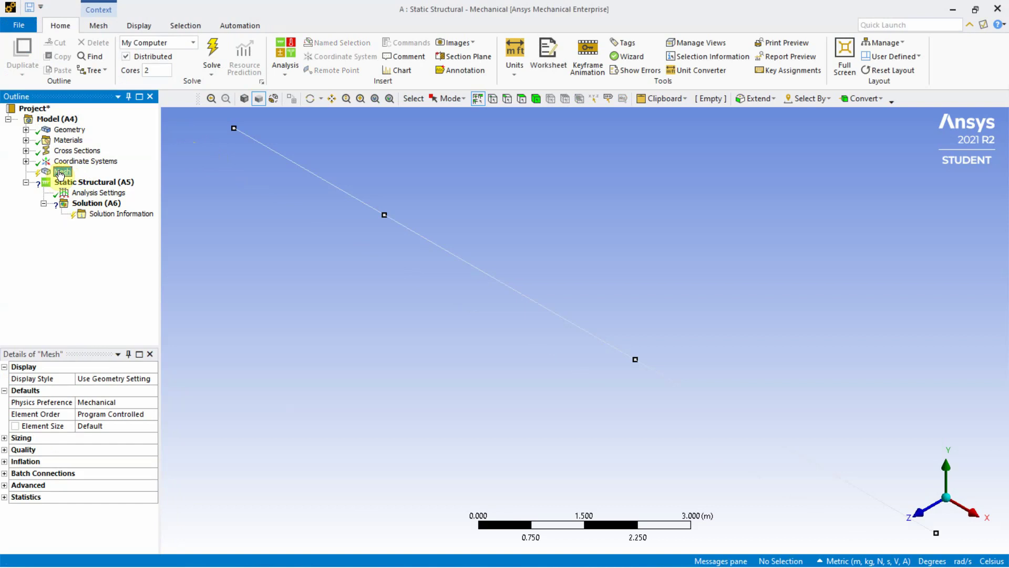
{"action": "left_click", "coordinate": [25, 129]}
{"action": "left_click", "coordinate": [81, 141]}
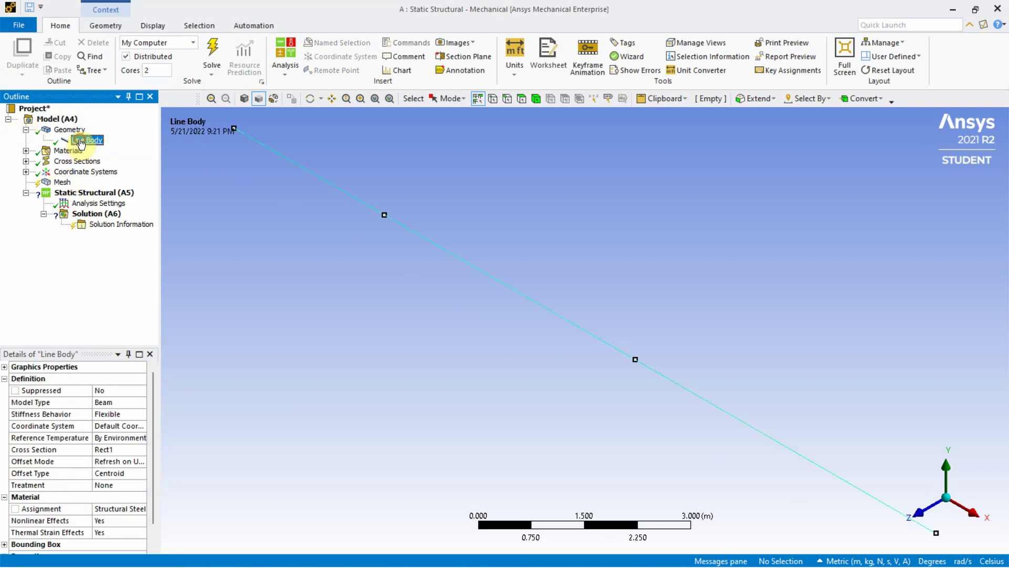
{"action": "left_click", "coordinate": [162, 405]}
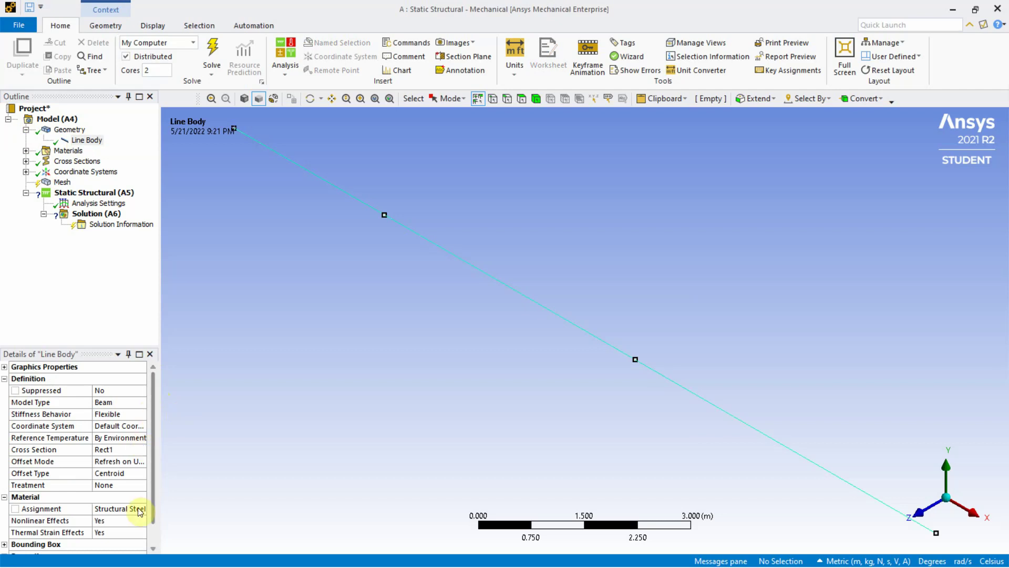
{"action": "left_click_drag", "start_coordinate": [159, 411], "coordinate": [217, 412]}
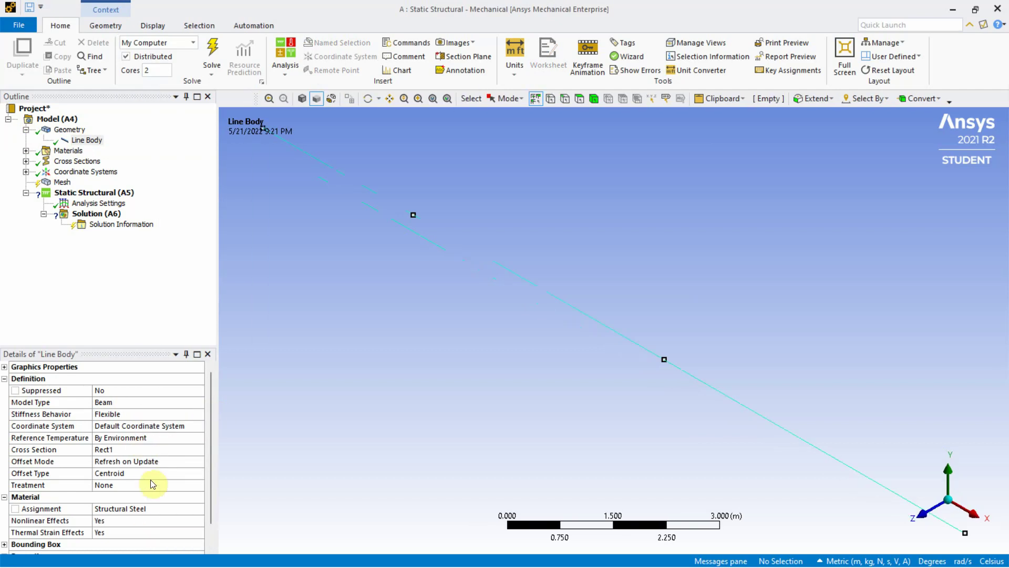
{"action": "left_click", "coordinate": [155, 510]}
{"action": "left_click", "coordinate": [199, 508]}
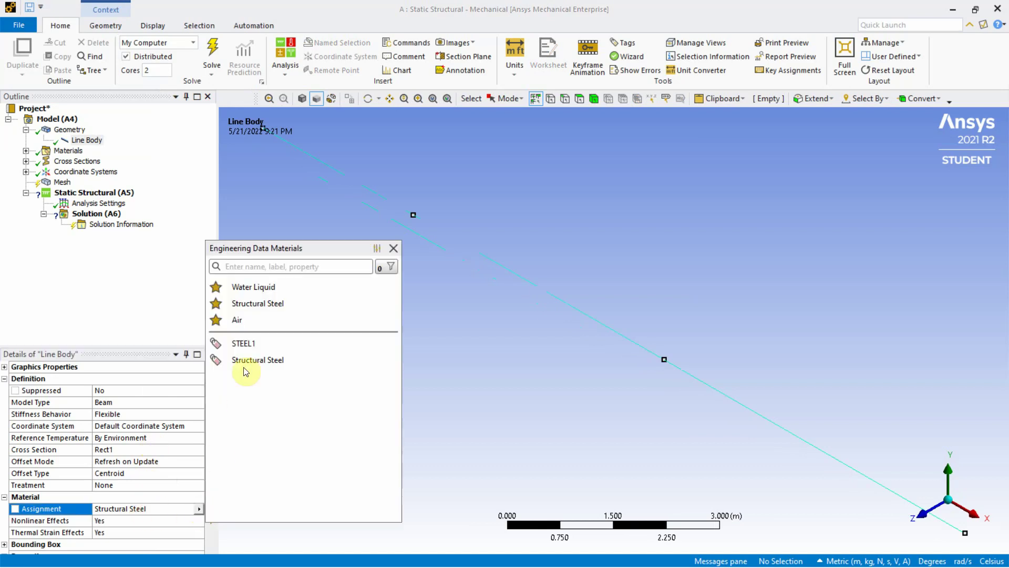
{"action": "left_click", "coordinate": [244, 344]}
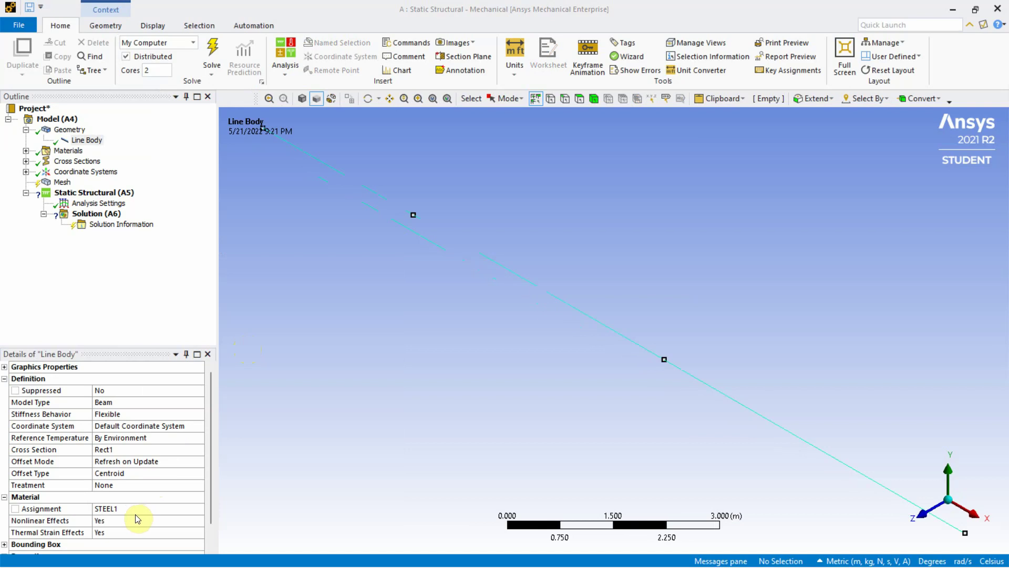
Generate the beam's mesh with the default element size and inspect it
{"action": "left_click", "coordinate": [61, 183]}
{"action": "right_click", "coordinate": [60, 185]}
{"action": "left_click", "coordinate": [105, 223]}
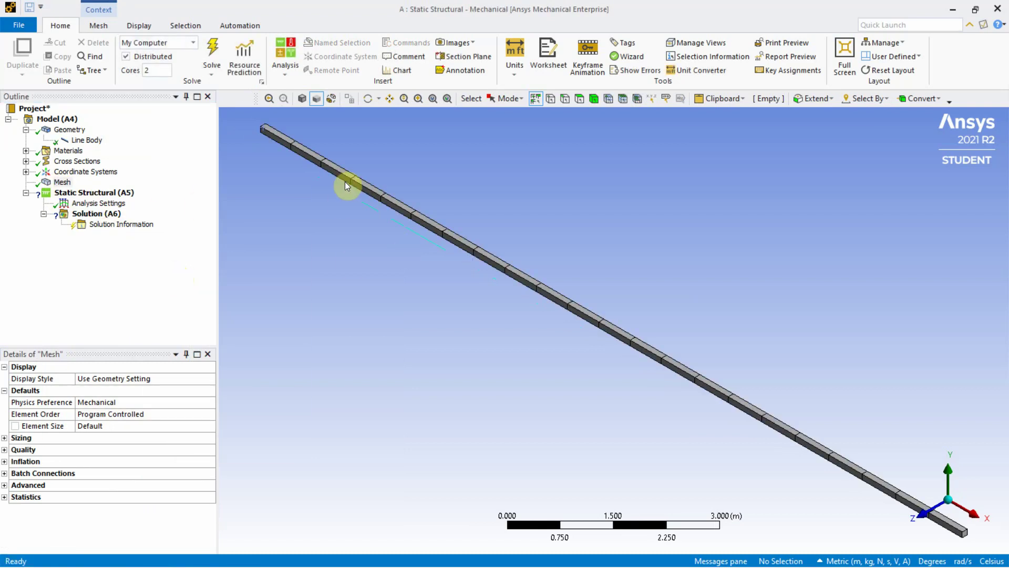
{"action": "scroll", "coordinate": [344, 181], "scroll_direction": "down", "scroll_amount": 2}
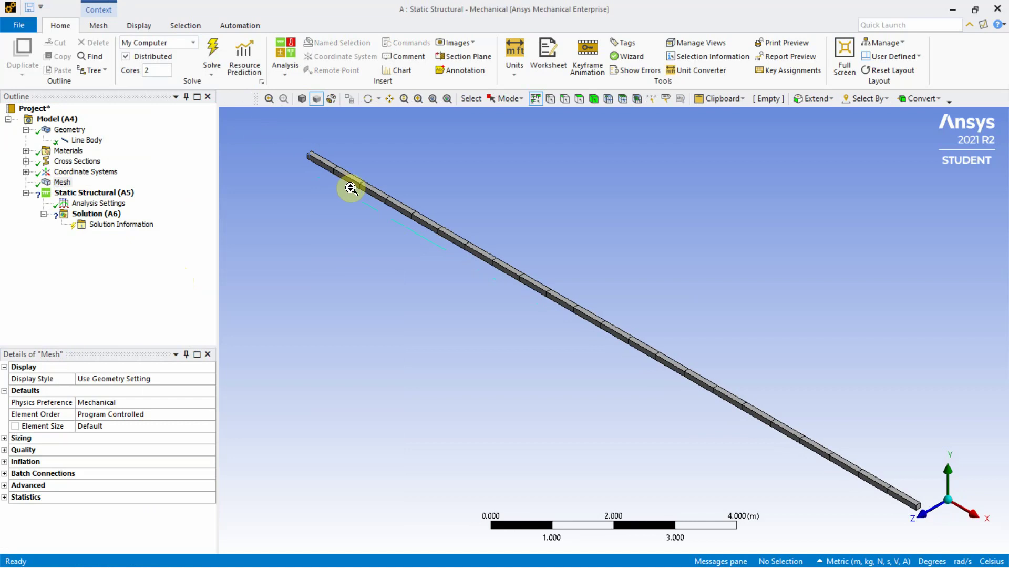
{"action": "scroll", "coordinate": [327, 179], "scroll_direction": "up", "scroll_amount": 1}
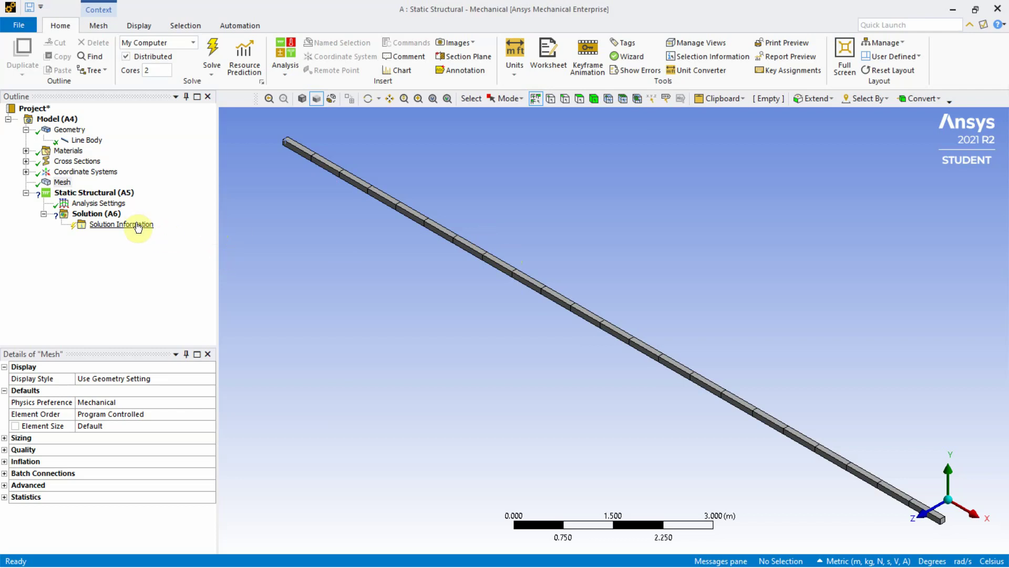
Review the supports and loads in the beam problem PDF and return to Mechanical
{"action": "left_click", "coordinate": [104, 193]}
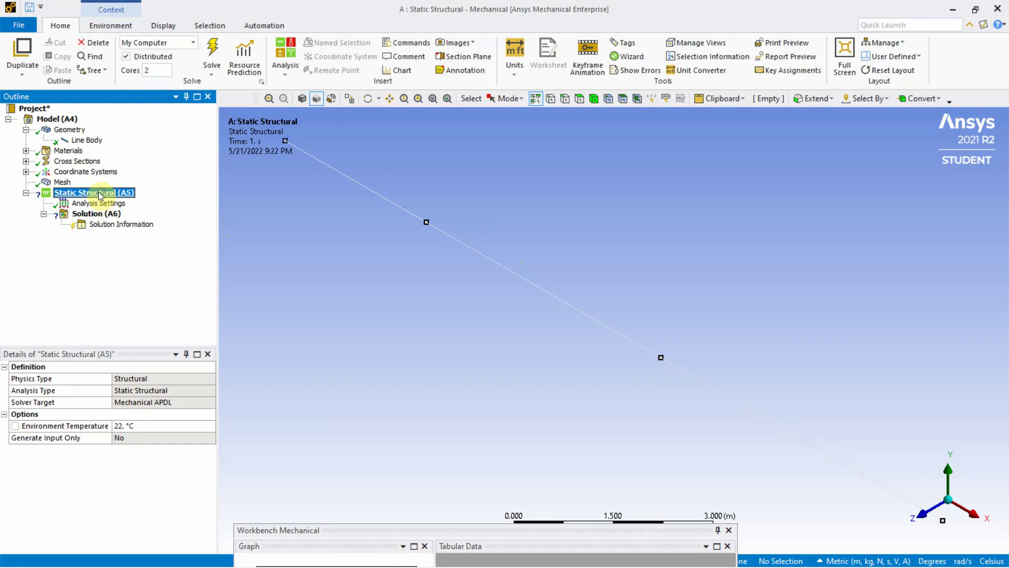
{"action": "right_click", "coordinate": [103, 196]}
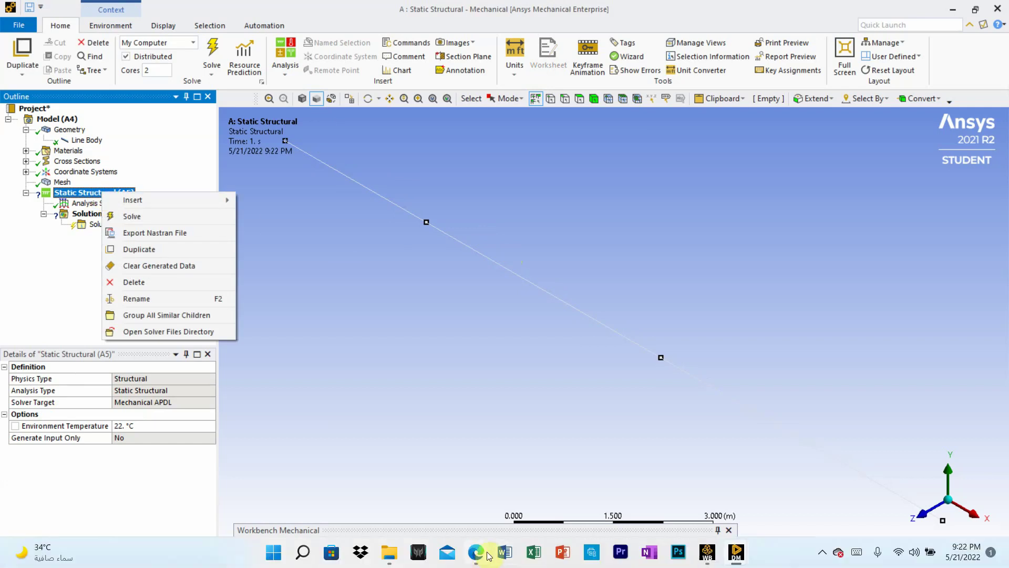
{"action": "left_click", "coordinate": [479, 553]}
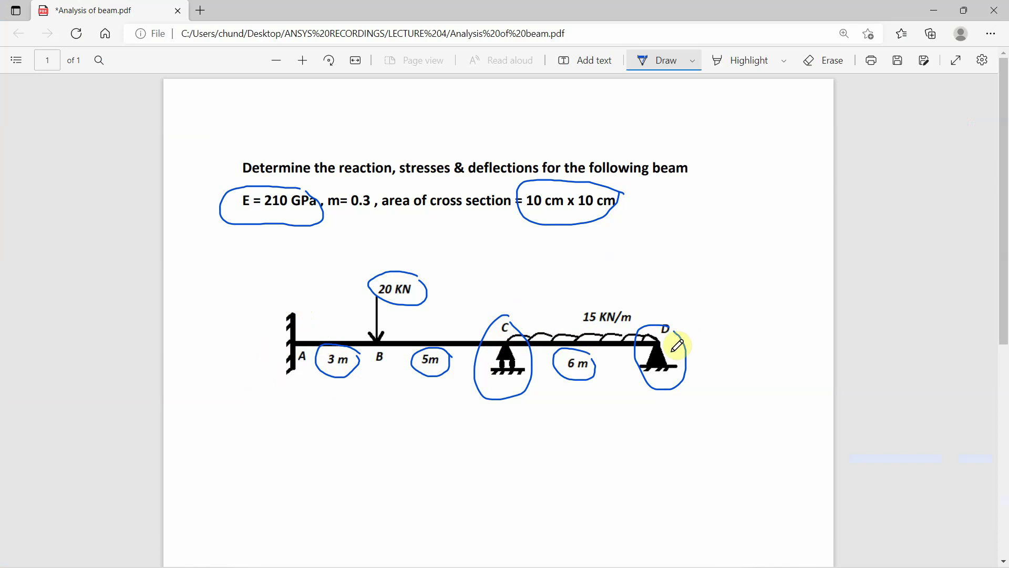
{"action": "mouse_move", "coordinate": [512, 559]}
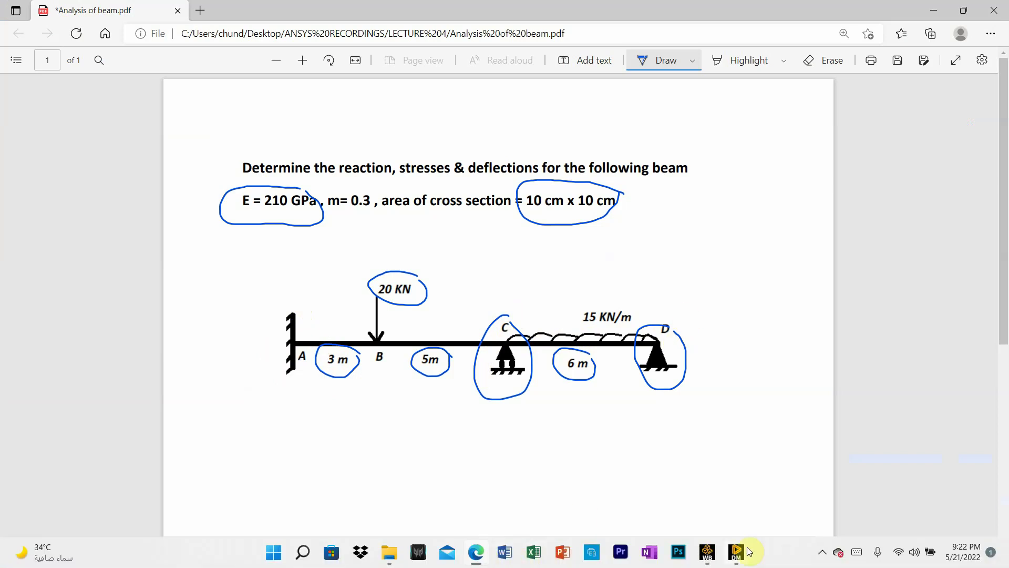
{"action": "mouse_move", "coordinate": [736, 552]}
{"action": "left_click", "coordinate": [794, 504]}
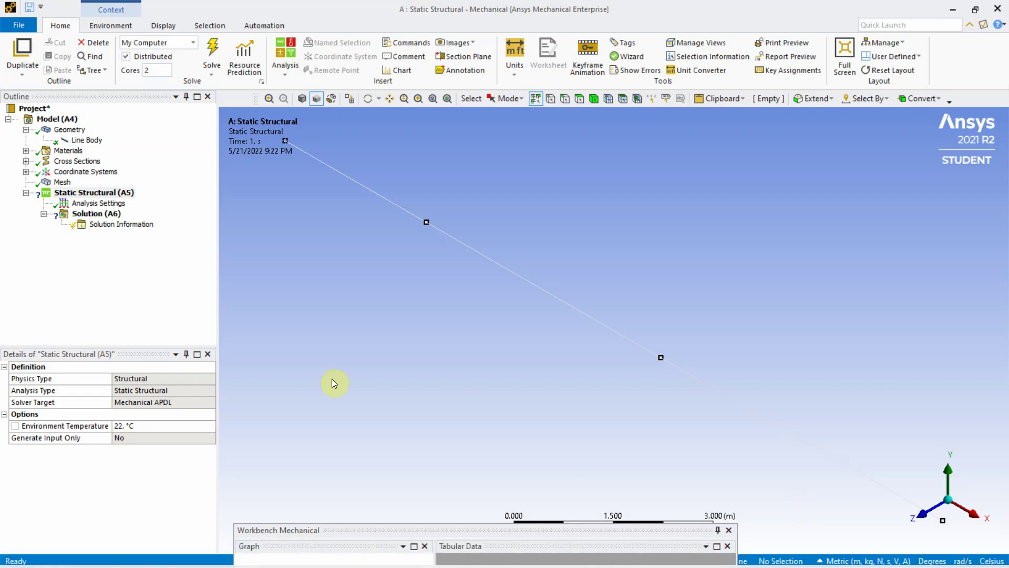
Insert a fixed support in the static structural analysis and apply it to the vertex at the beam's left end
{"action": "right_click", "coordinate": [112, 194]}
{"action": "mouse_move", "coordinate": [163, 199]}
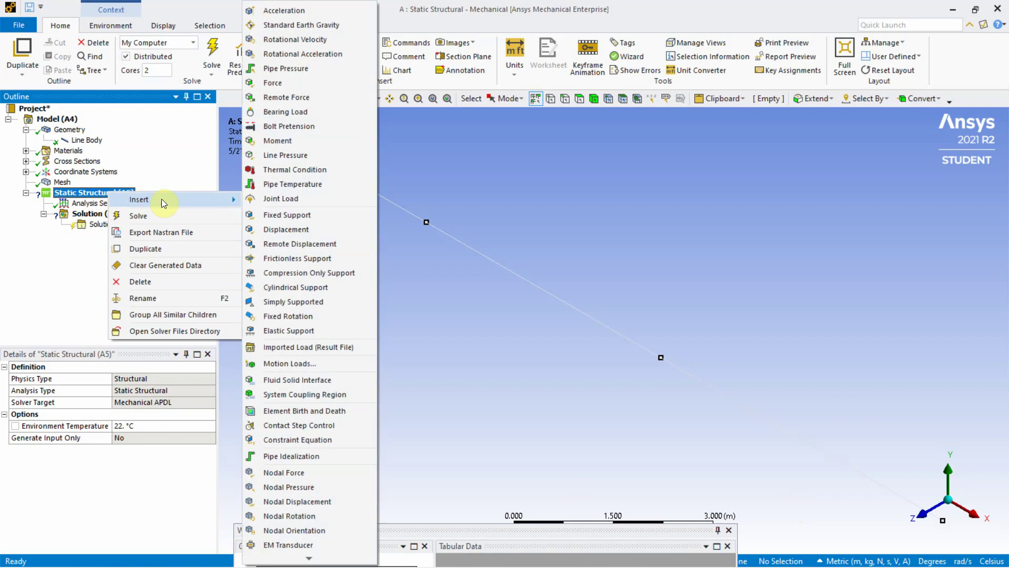
{"action": "left_click", "coordinate": [278, 218]}
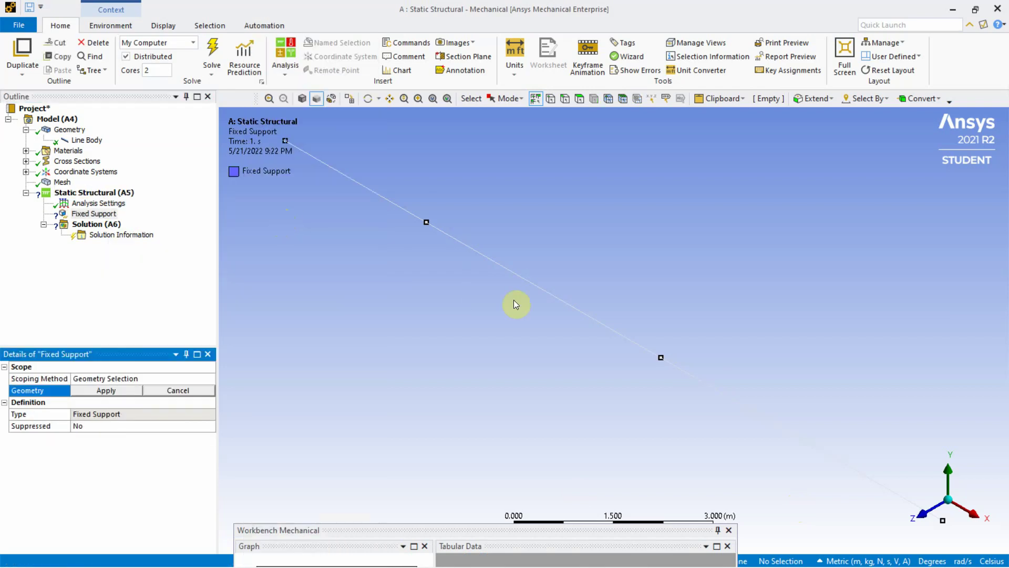
{"action": "left_click", "coordinate": [925, 520]}
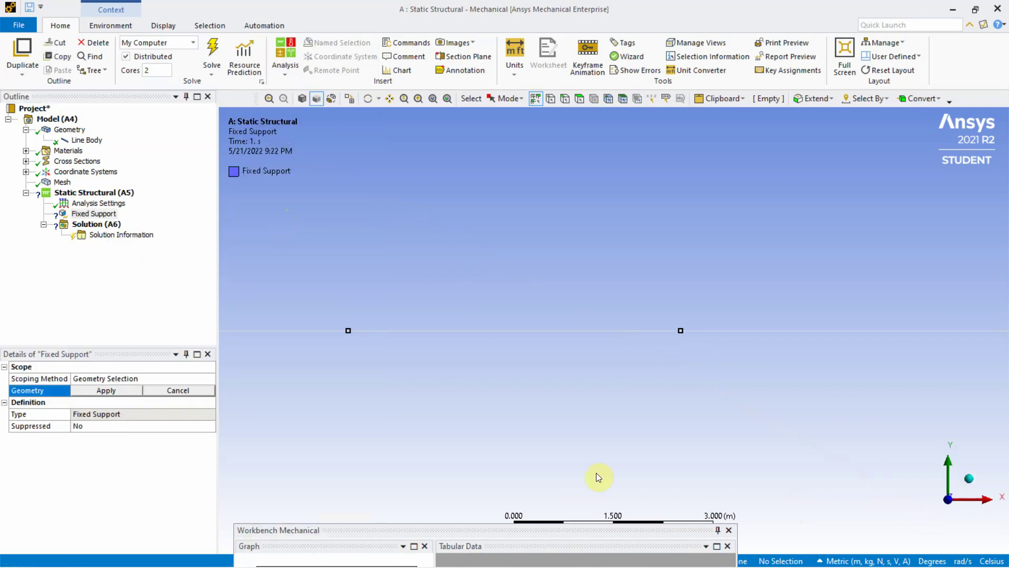
{"action": "scroll", "coordinate": [513, 326], "scroll_direction": "down", "scroll_amount": 3}
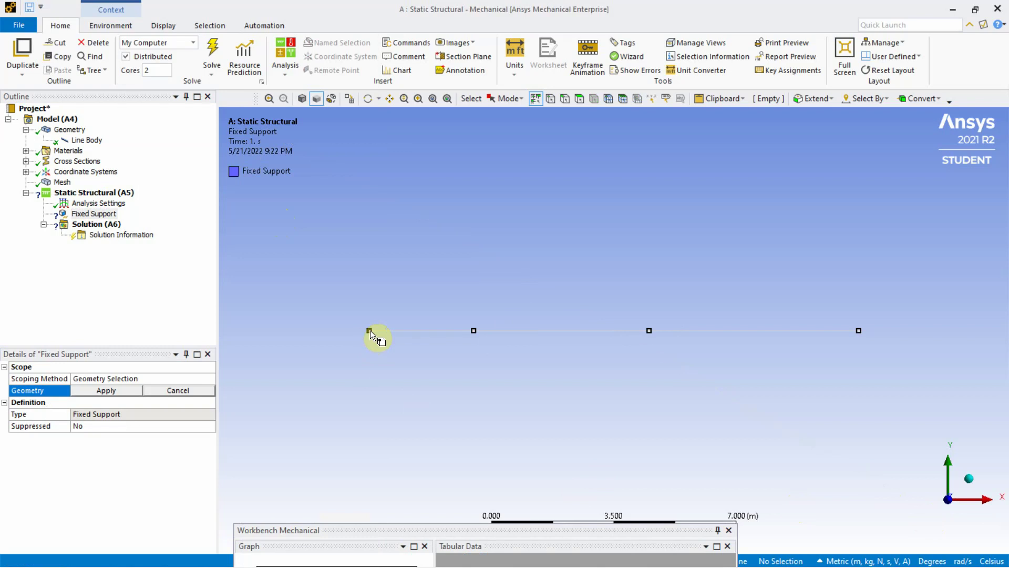
{"action": "left_click", "coordinate": [370, 330]}
{"action": "left_click", "coordinate": [115, 389]}
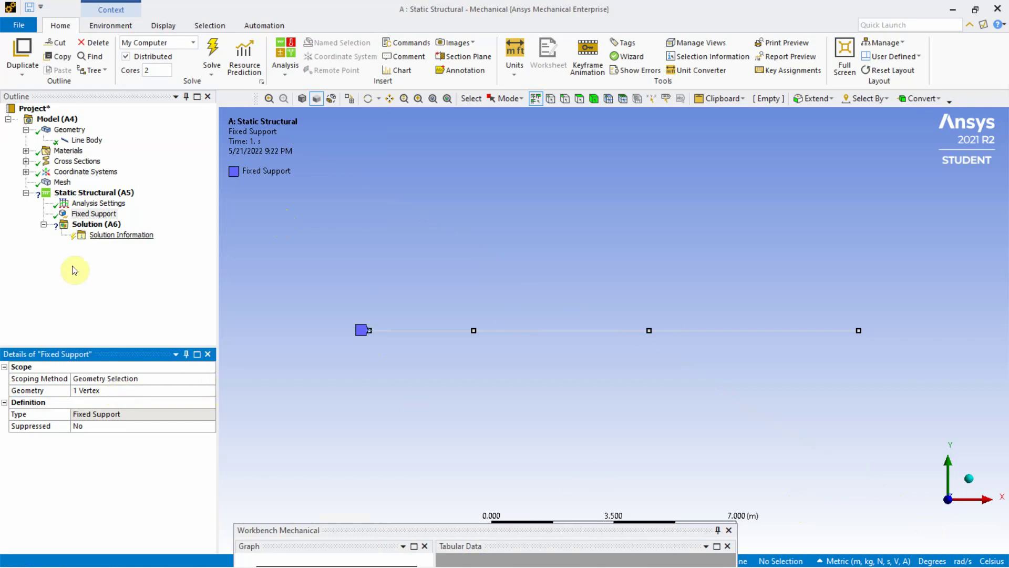
Insert a remote displacement in the static structural analysis, with Y and Z components set to 0 m and X left free
{"action": "left_click", "coordinate": [105, 197]}
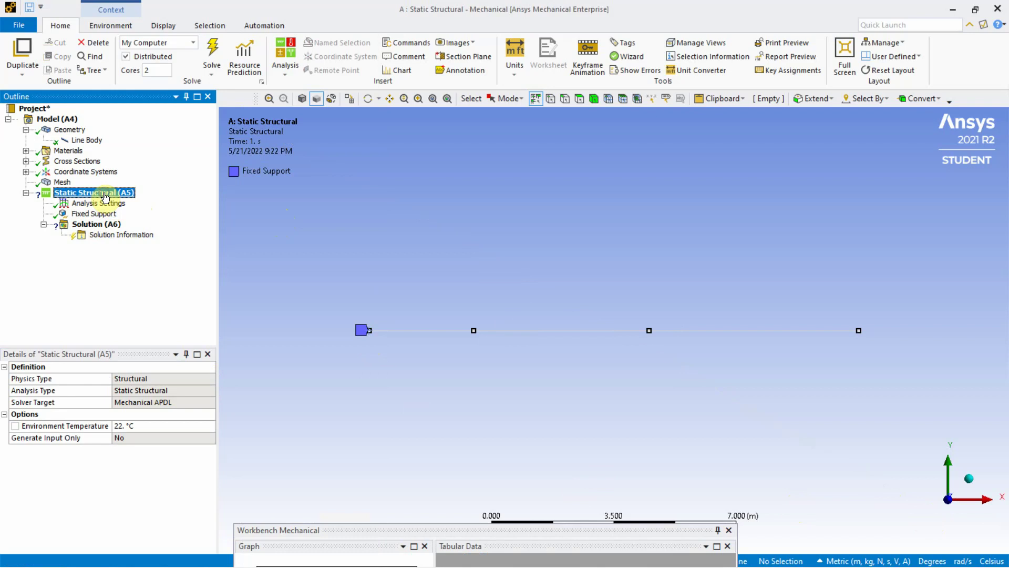
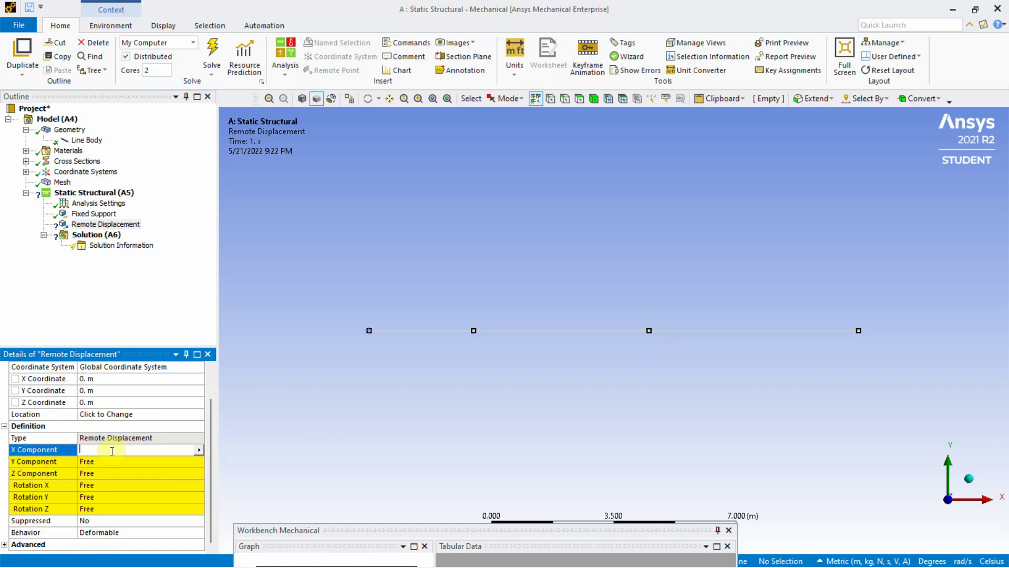
{"action": "left_click", "coordinate": [292, 449]}
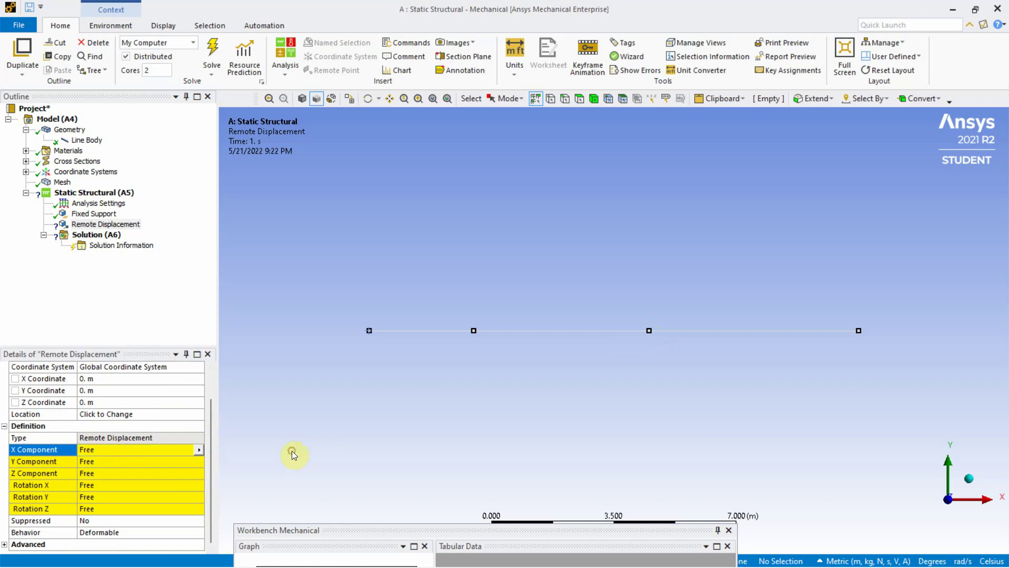
{"action": "left_click", "coordinate": [97, 462]}
{"action": "type", "text": "0"}
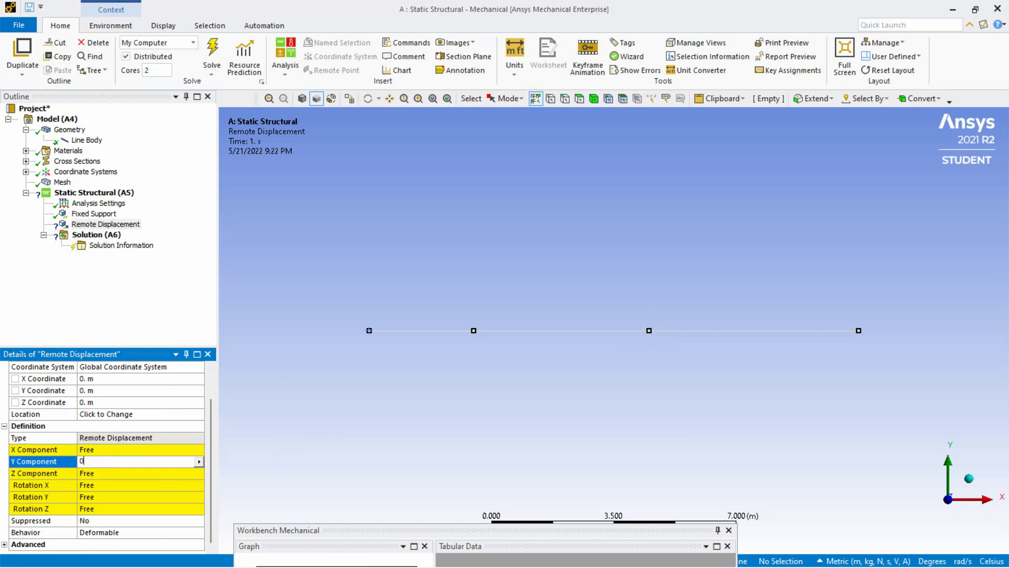
{"action": "left_click", "coordinate": [103, 474]}
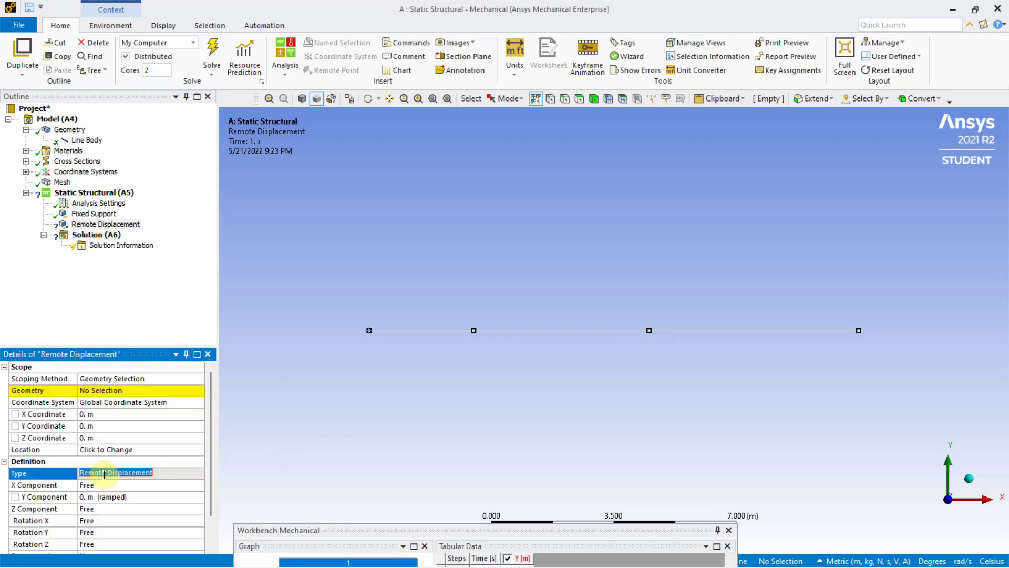
{"action": "left_click", "coordinate": [93, 510]}
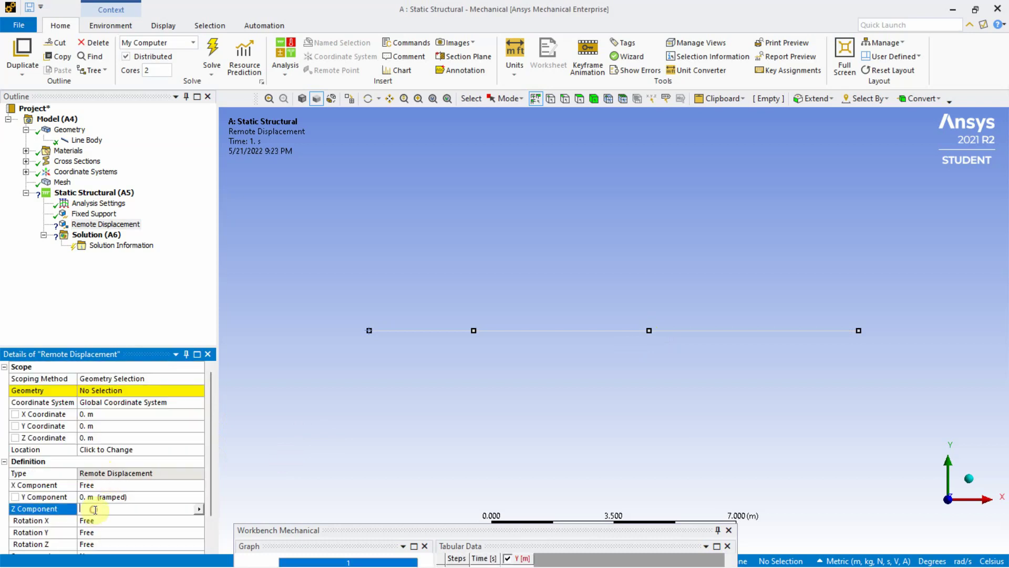
{"action": "type", "text": "0"}
{"action": "key", "text": "Return"}
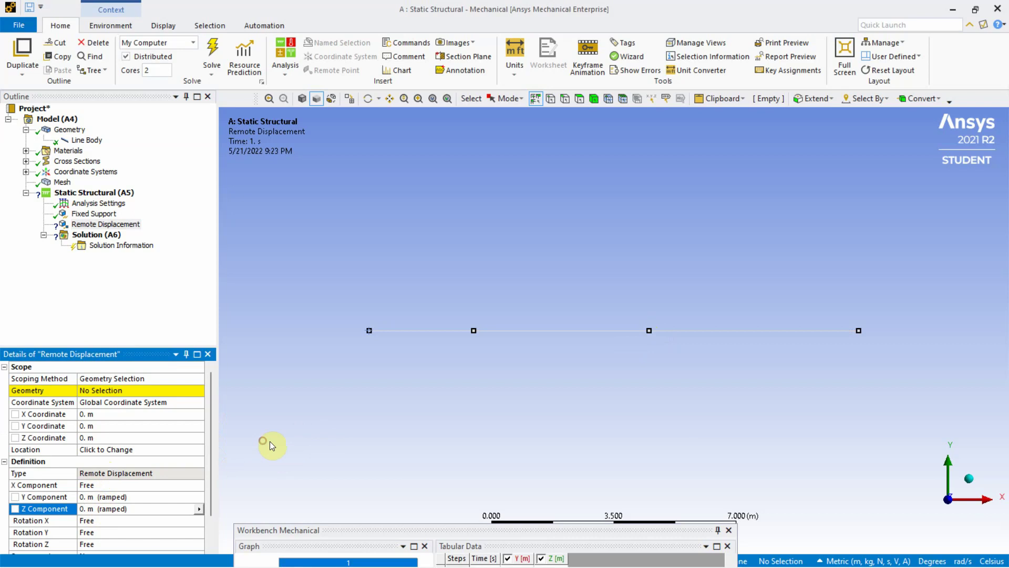
Set the remote displacement's Rotation X and Rotation Y to 0°, leaving Rotation Z free
{"action": "left_click_drag", "start_coordinate": [107, 359], "coordinate": [100, 307]}
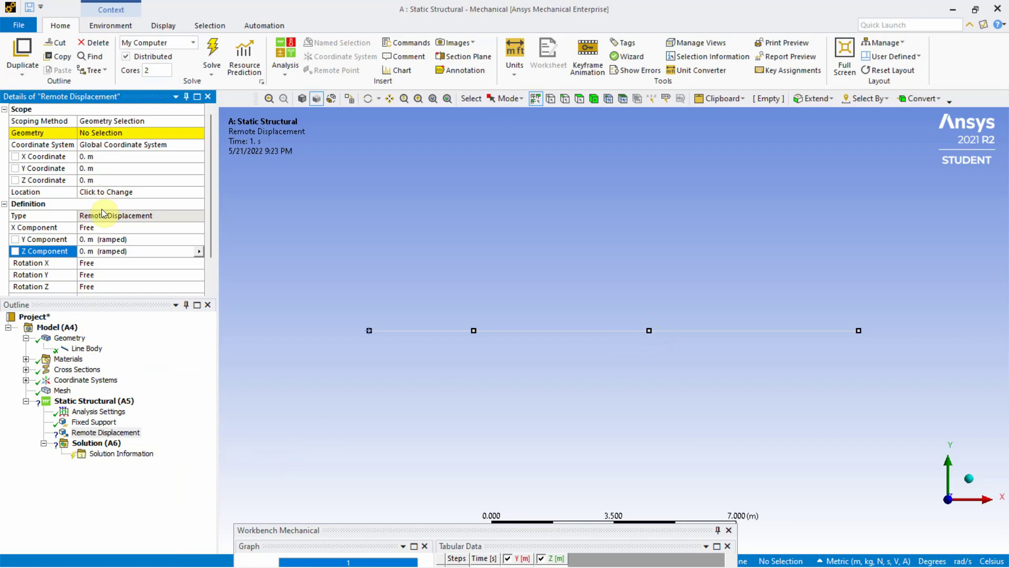
{"action": "left_click", "coordinate": [98, 263]}
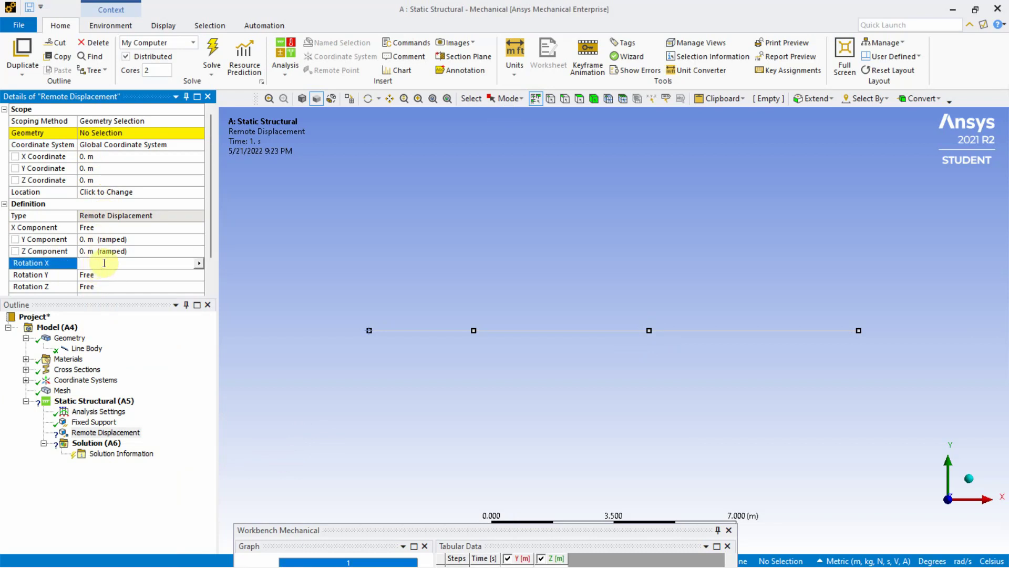
{"action": "type", "text": "0"}
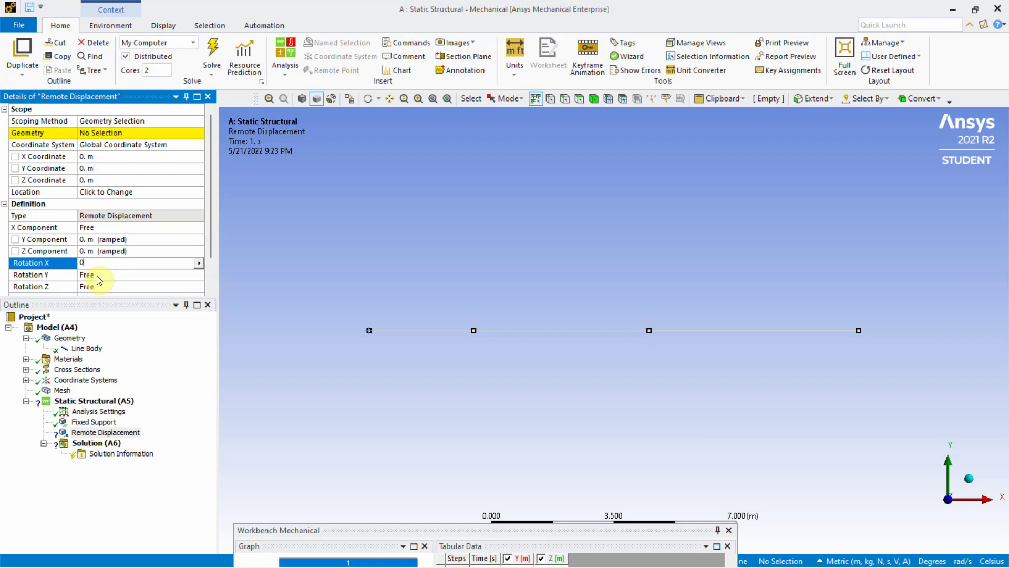
{"action": "left_click", "coordinate": [98, 276]}
{"action": "type", "text": "0"}
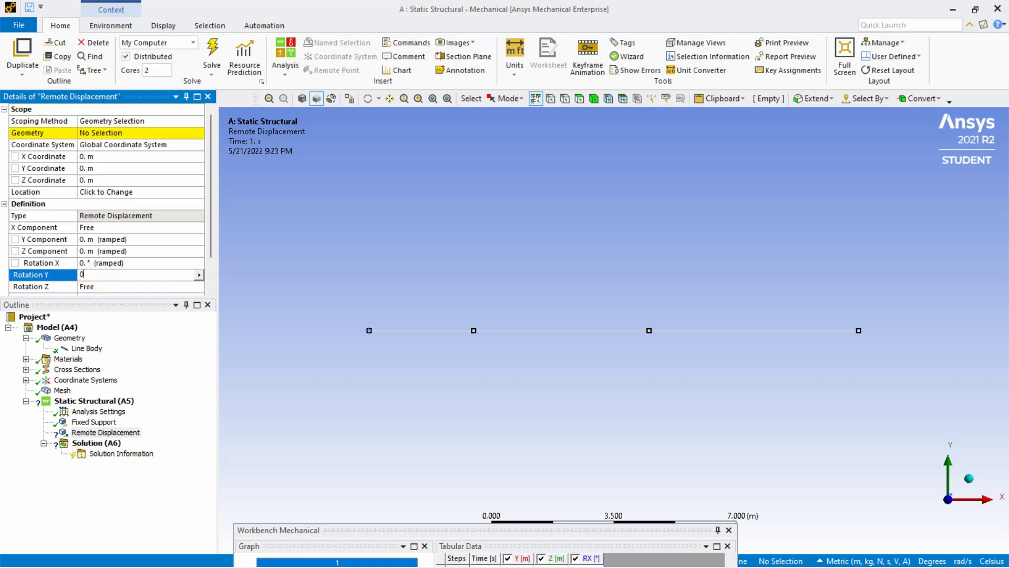
{"action": "left_click", "coordinate": [342, 215]}
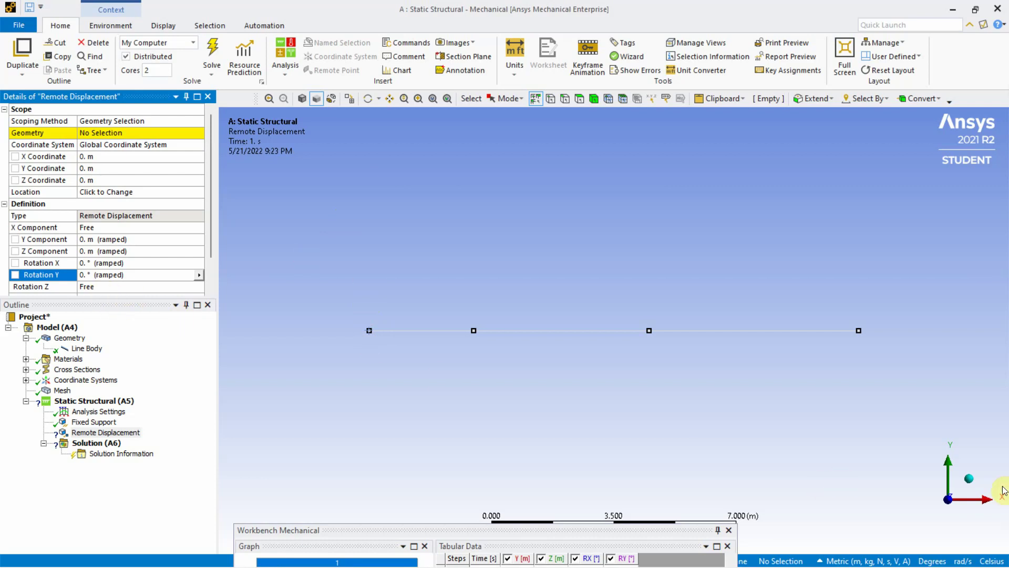
Check the axes and the beam problem PDF, and apply the remote displacement to the support C vertex at X = 8 m
{"action": "left_click", "coordinate": [971, 479]}
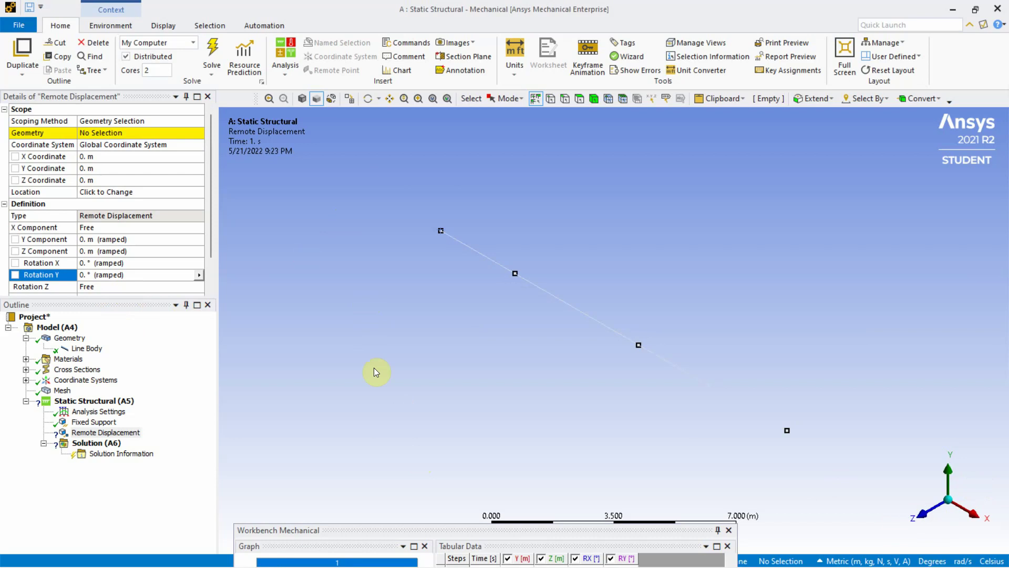
{"action": "left_click", "coordinate": [926, 519]}
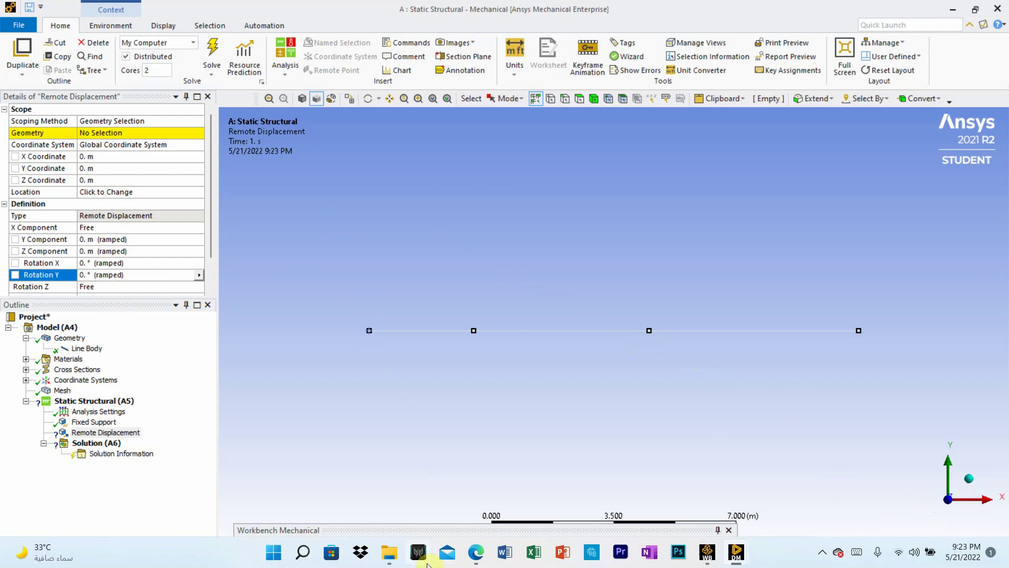
{"action": "left_click", "coordinate": [475, 553]}
{"action": "left_click", "coordinate": [475, 553]}
{"action": "left_click", "coordinate": [648, 330]}
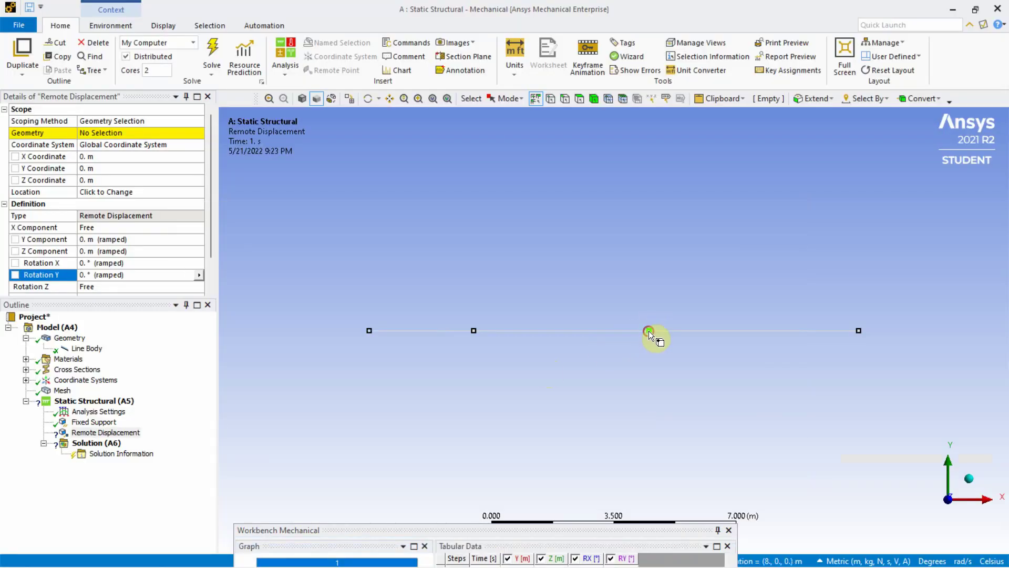
{"action": "left_click", "coordinate": [93, 132]}
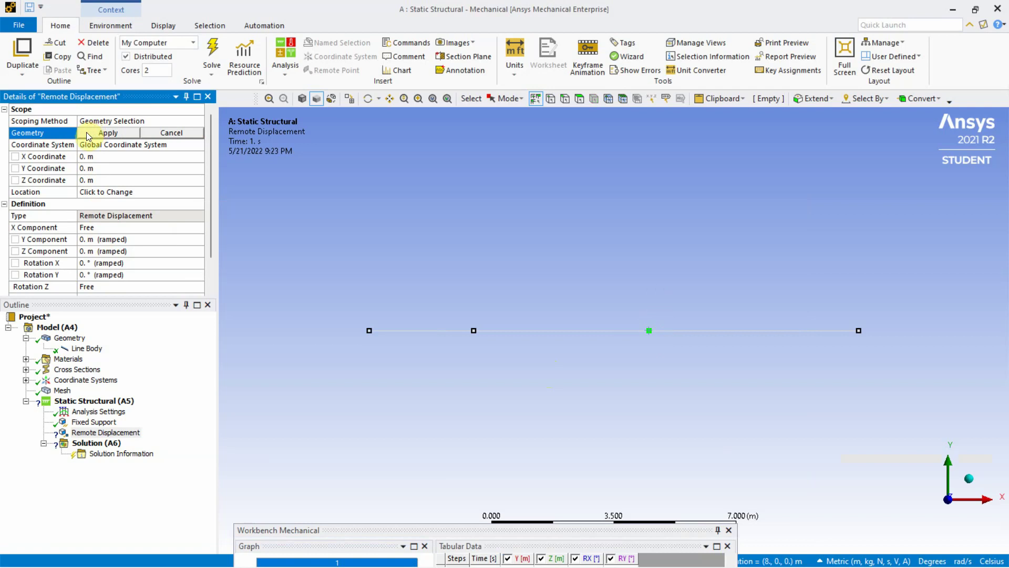
{"action": "left_click", "coordinate": [92, 132]}
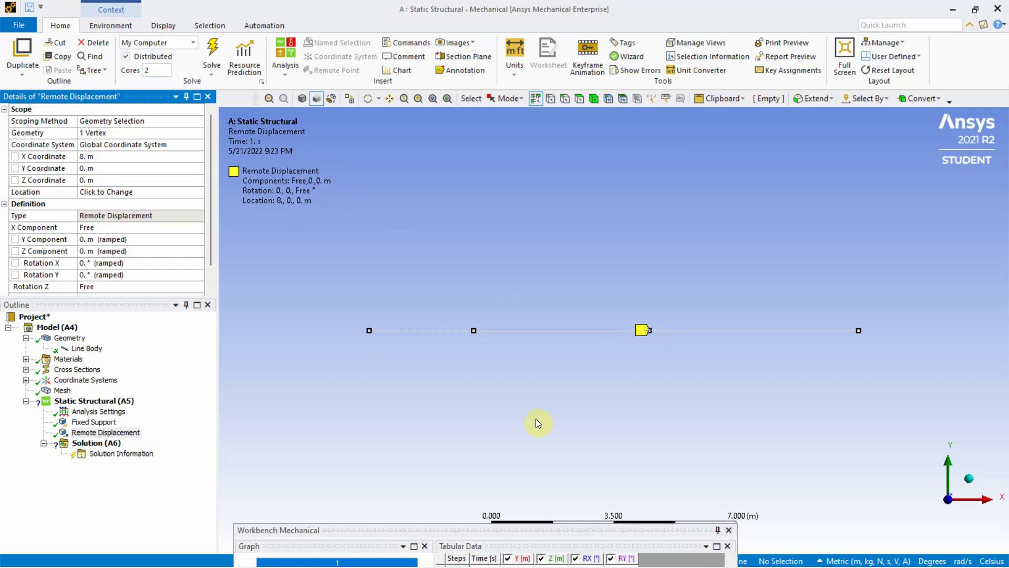
Mark the 3 m and 5 m spans and fixed end A on the beam diagram in the PDF, and return to Mechanical
{"action": "left_click", "coordinate": [481, 554]}
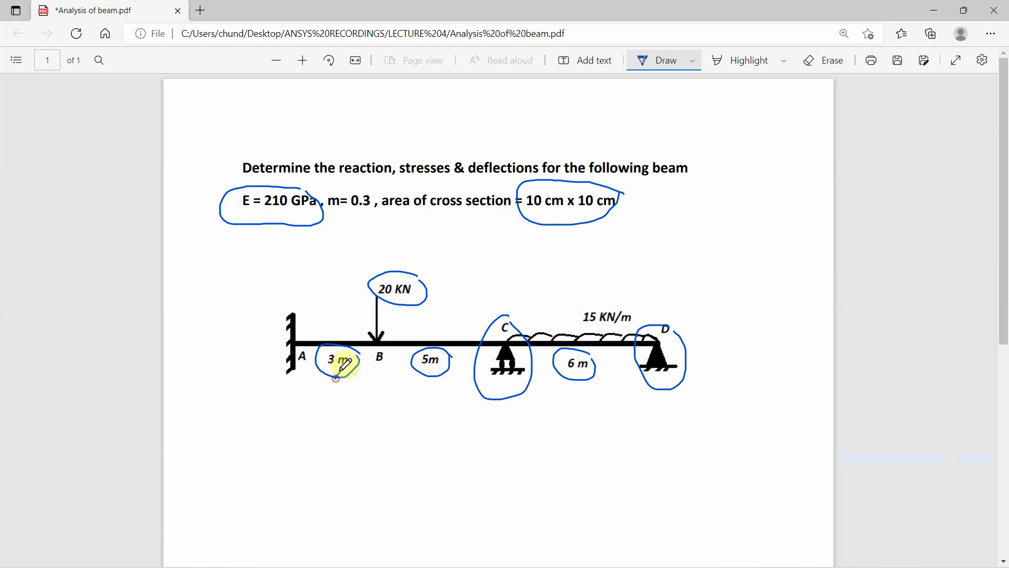
{"action": "left_click_drag", "start_coordinate": [335, 378], "coordinate": [344, 368]}
{"action": "left_click_drag", "start_coordinate": [424, 382], "coordinate": [451, 367]}
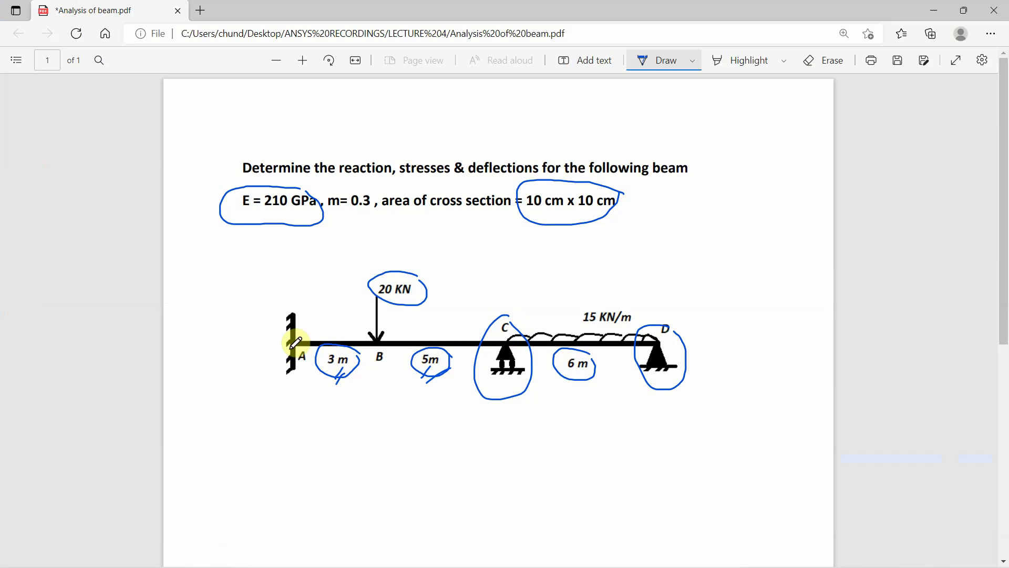
{"action": "mouse_move", "coordinate": [292, 347]}
{"action": "left_mouse_down"}
{"action": "mouse_move", "coordinate": [267, 364]}
{"action": "mouse_move", "coordinate": [265, 355]}
{"action": "mouse_move", "coordinate": [281, 362]}
{"action": "mouse_move", "coordinate": [292, 344]}
{"action": "mouse_move", "coordinate": [312, 343]}
{"action": "mouse_move", "coordinate": [320, 322]}
{"action": "mouse_move", "coordinate": [270, 365]}
{"action": "left_mouse_up"}
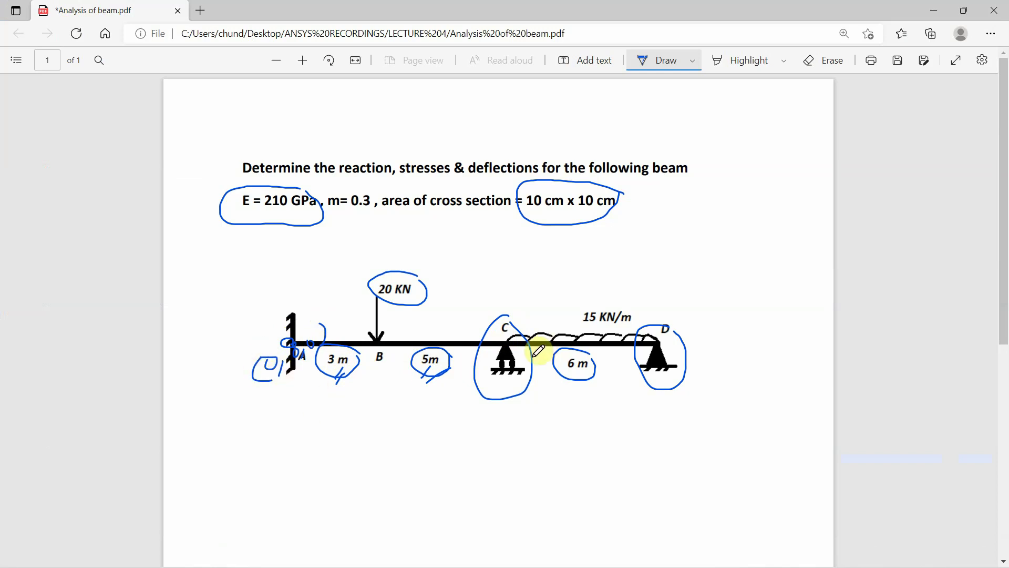
{"action": "mouse_move", "coordinate": [741, 556]}
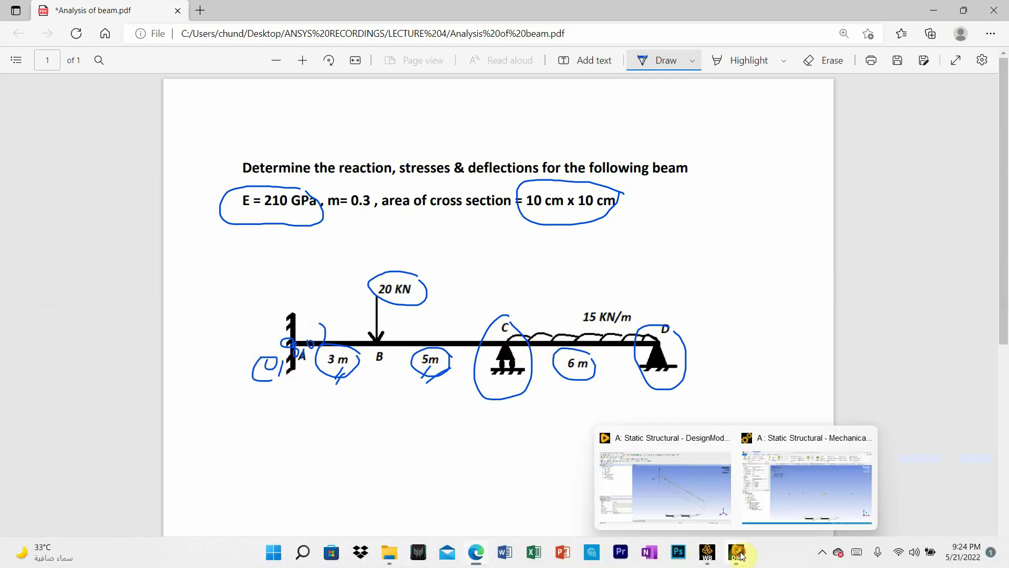
{"action": "left_click", "coordinate": [789, 499]}
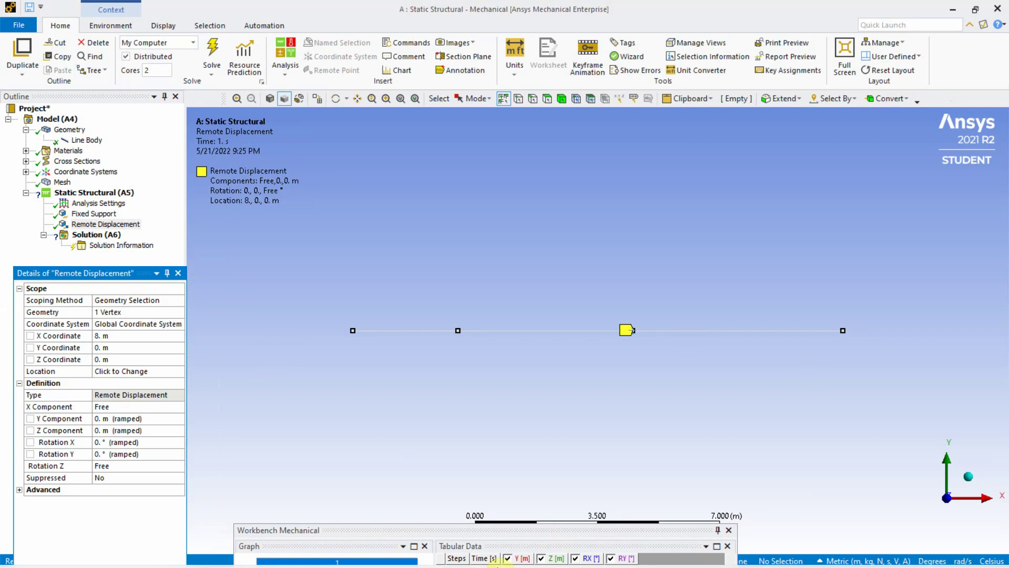
Recheck the beam diagram in the PDF, and add a Simply Supported condition on the vertex at the beam's right end
{"action": "left_click", "coordinate": [475, 552]}
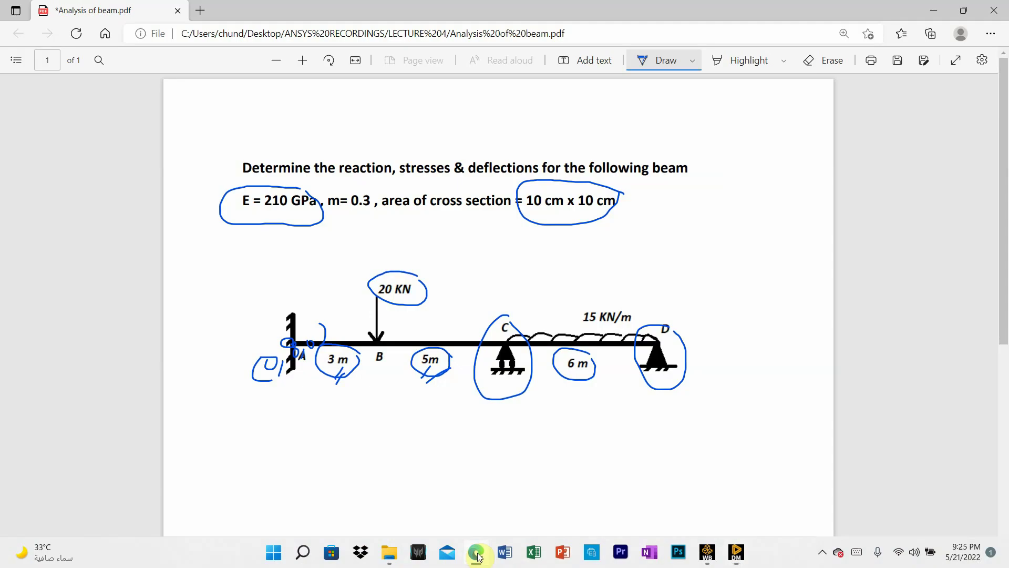
{"action": "left_click", "coordinate": [481, 556]}
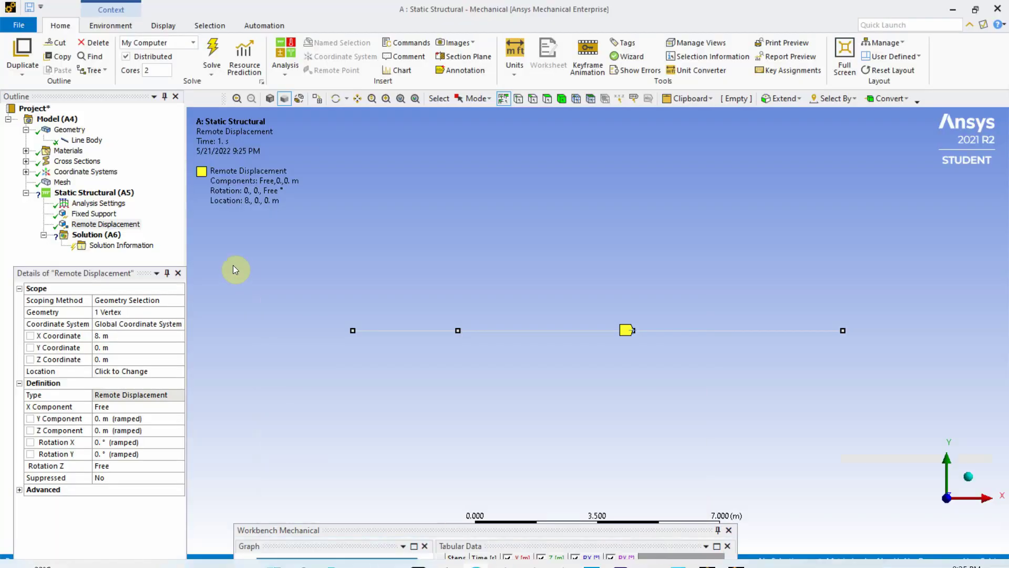
{"action": "left_click", "coordinate": [100, 193]}
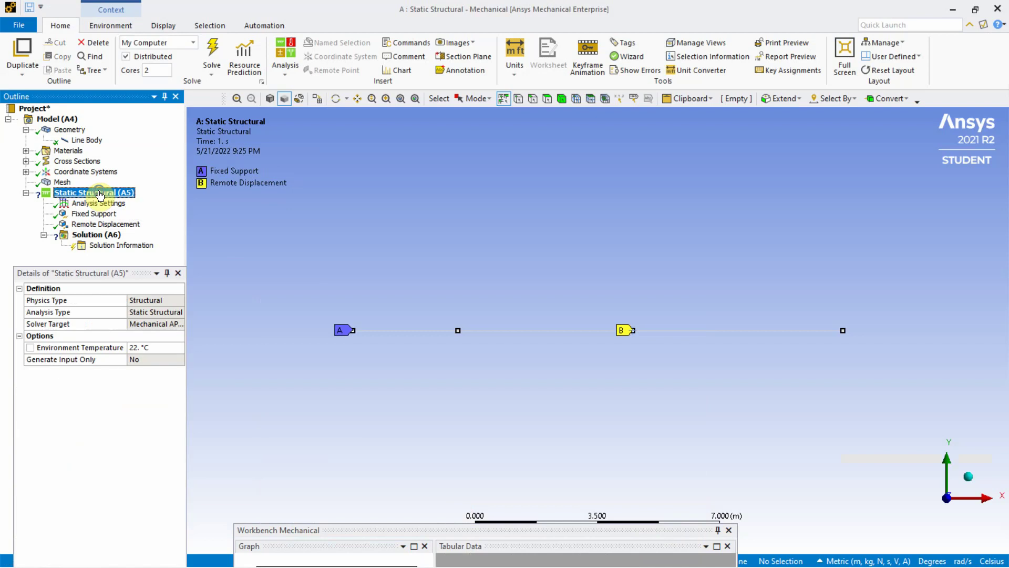
{"action": "right_click", "coordinate": [99, 192]}
{"action": "mouse_move", "coordinate": [133, 199]}
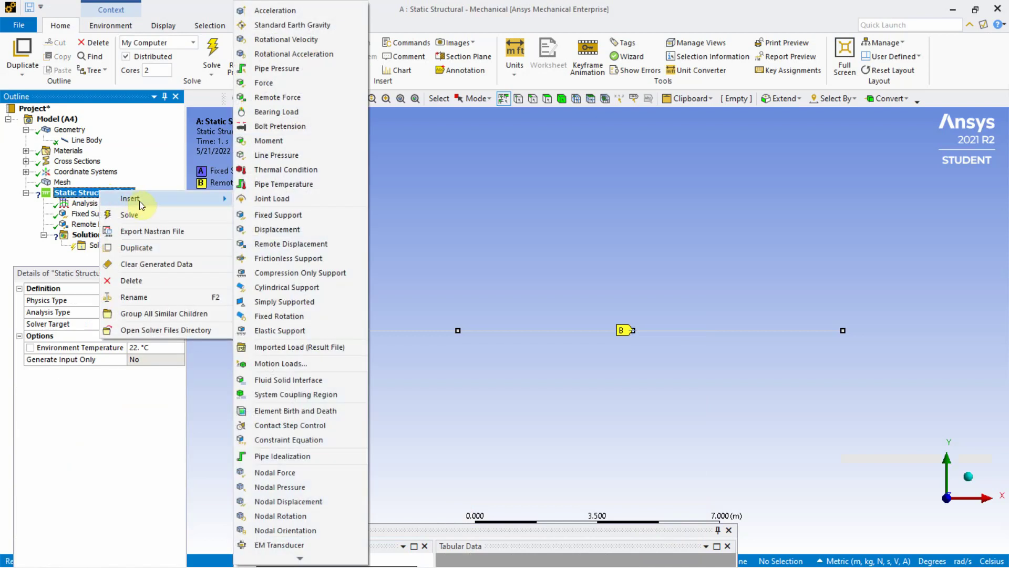
{"action": "left_click", "coordinate": [296, 301]}
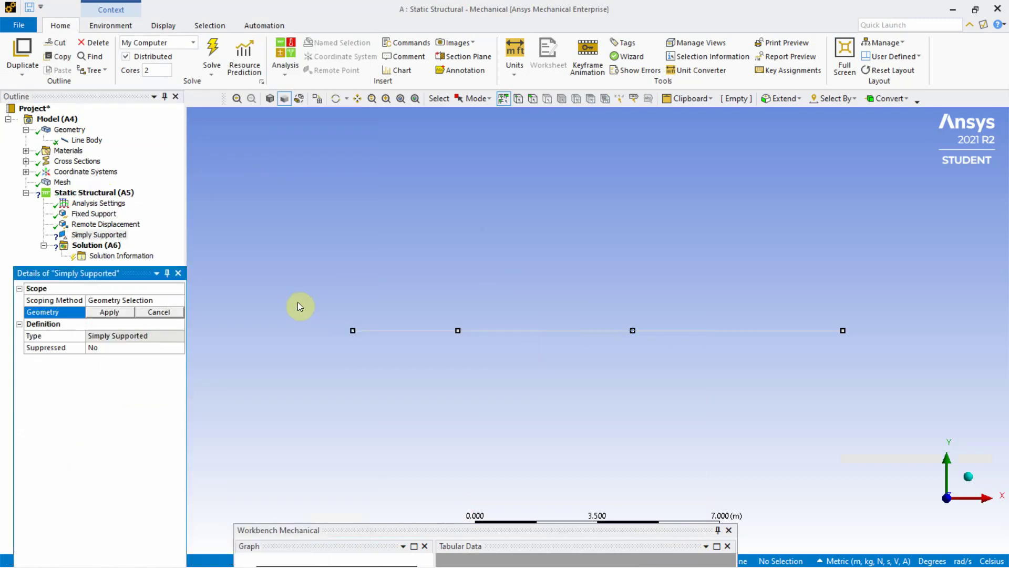
{"action": "left_click", "coordinate": [844, 331]}
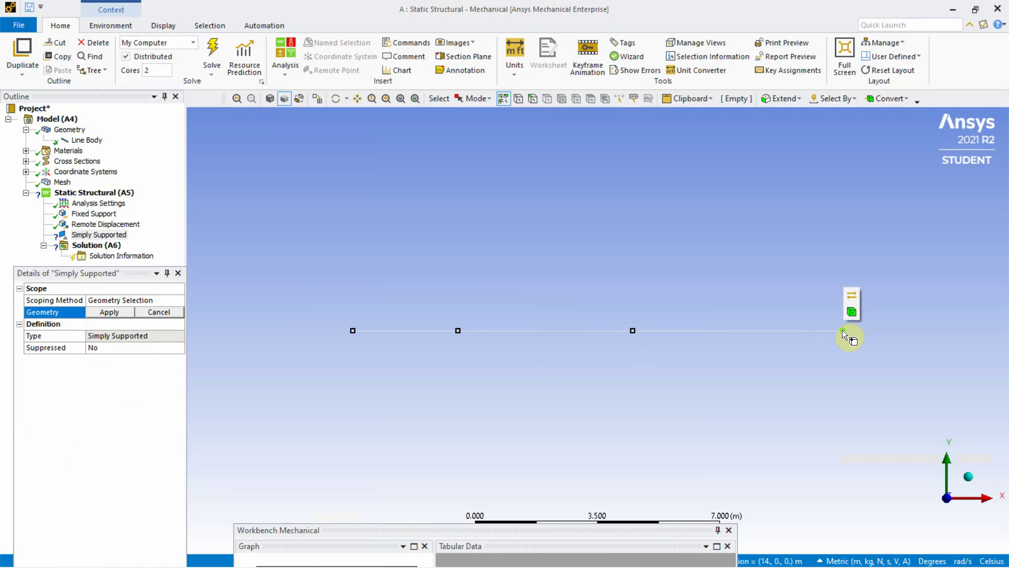
{"action": "left_click", "coordinate": [132, 313]}
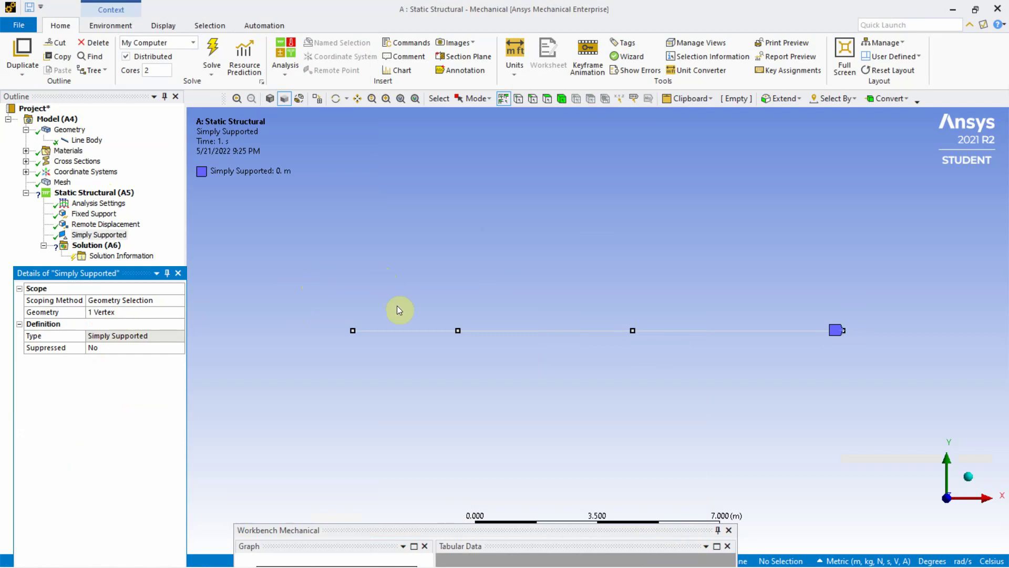
Insert a Force load in the static structural analysis, and check the point load in the beam problem PDF
{"action": "left_click", "coordinate": [115, 194]}
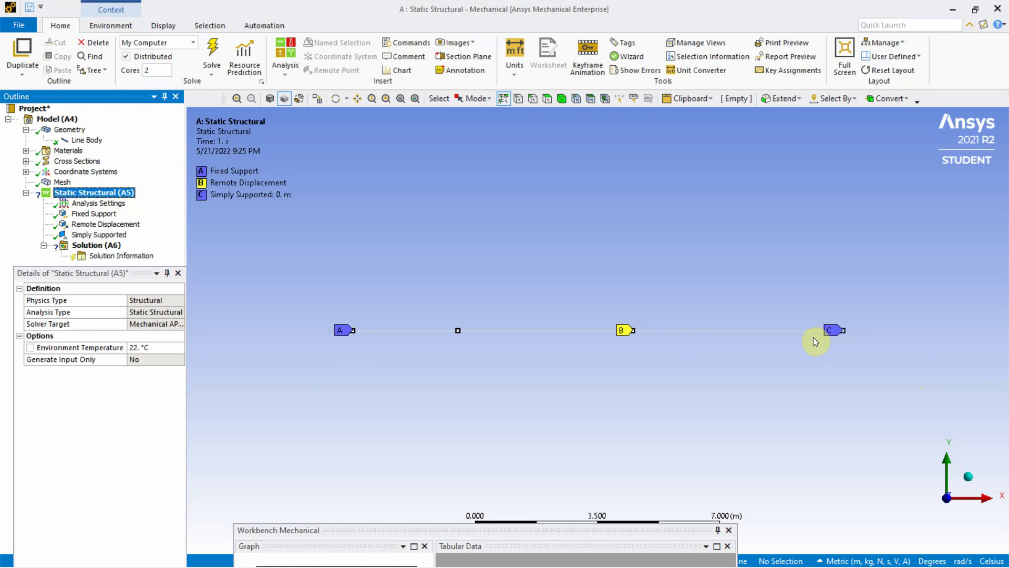
{"action": "right_click", "coordinate": [71, 193]}
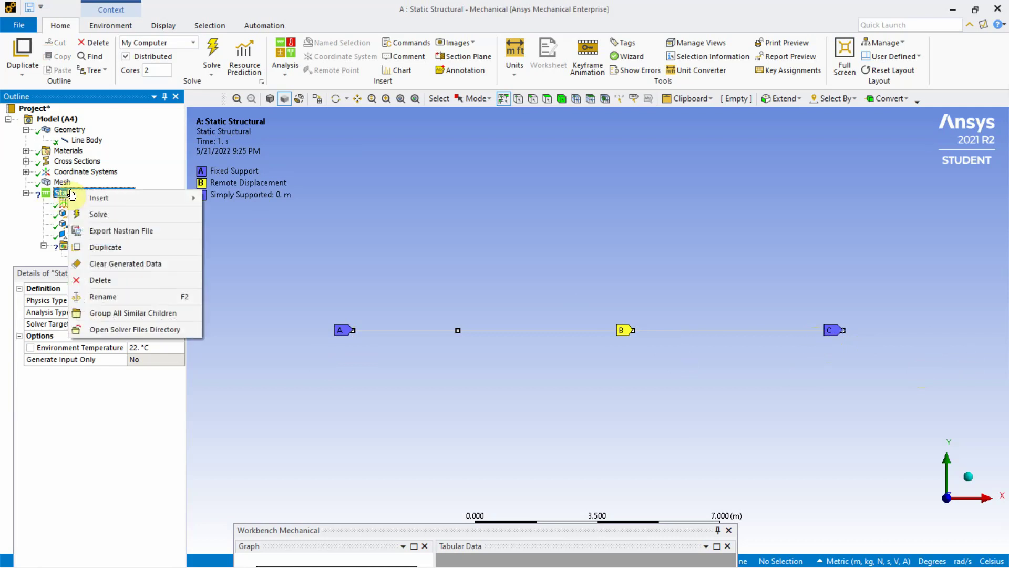
{"action": "mouse_move", "coordinate": [96, 198]}
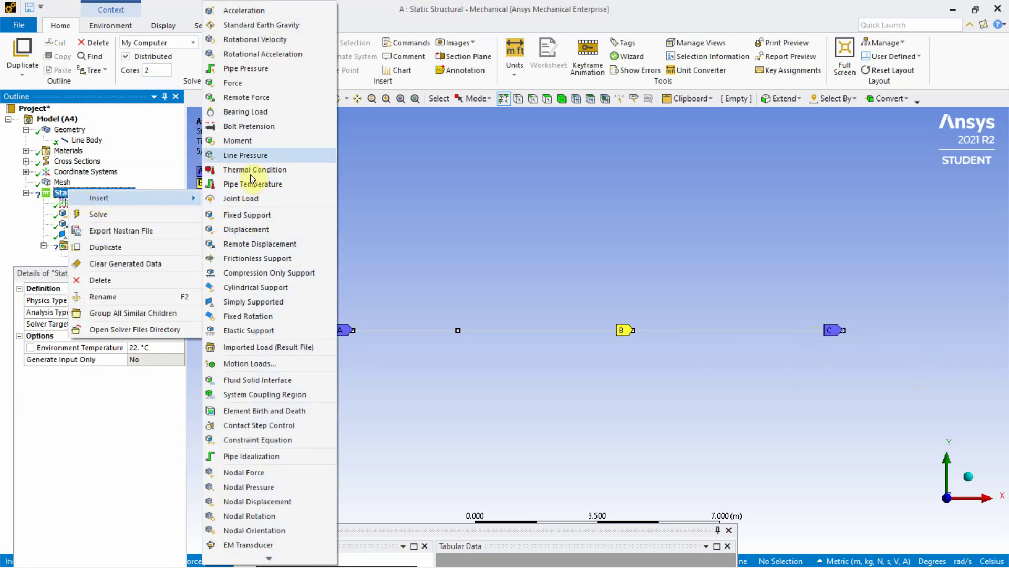
{"action": "left_click", "coordinate": [234, 83]}
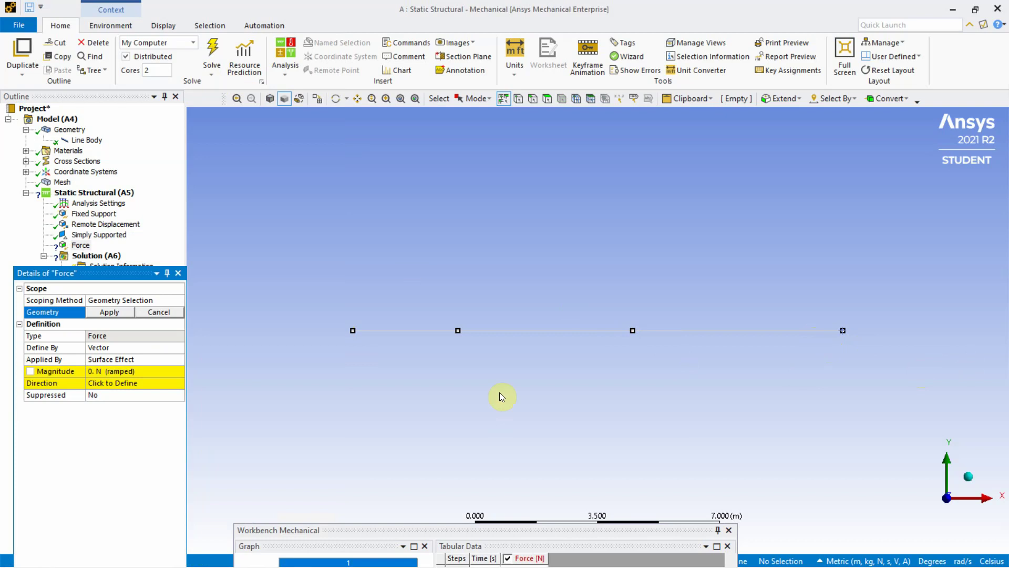
{"action": "left_click", "coordinate": [476, 552]}
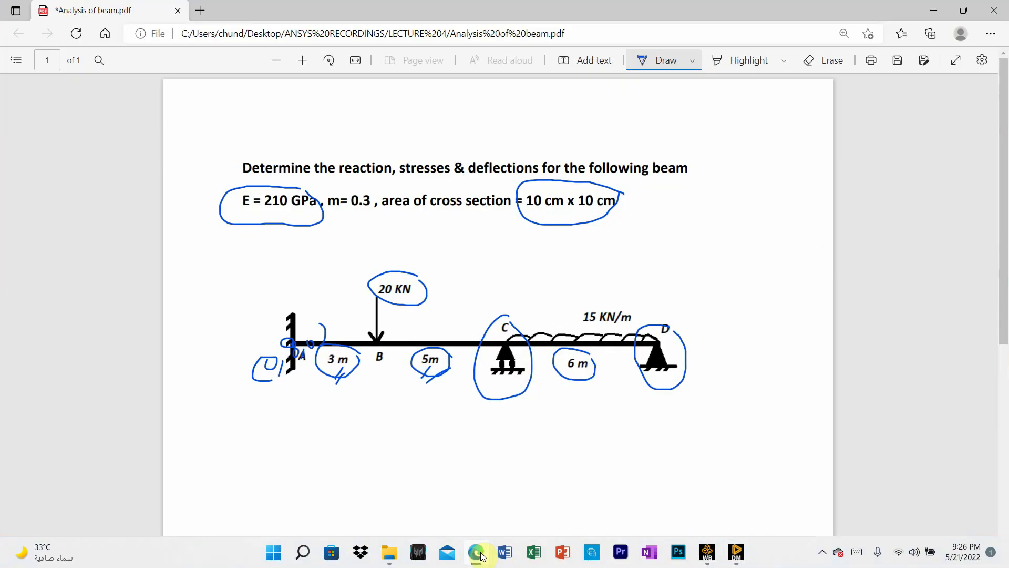
{"action": "left_click", "coordinate": [480, 555]}
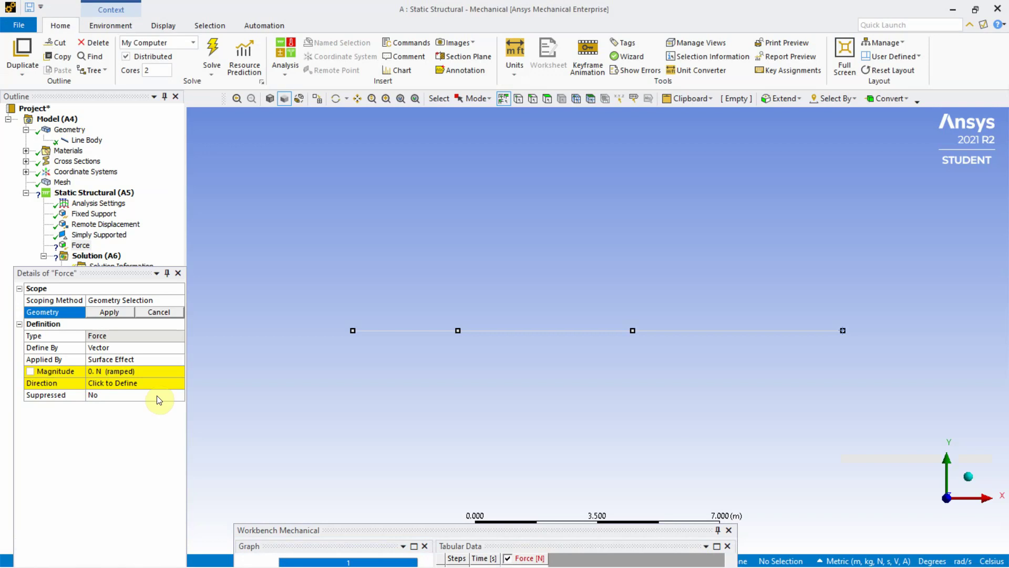
Define the force by Components and set its Y Component to -20000 N
{"action": "left_click", "coordinate": [128, 348]}
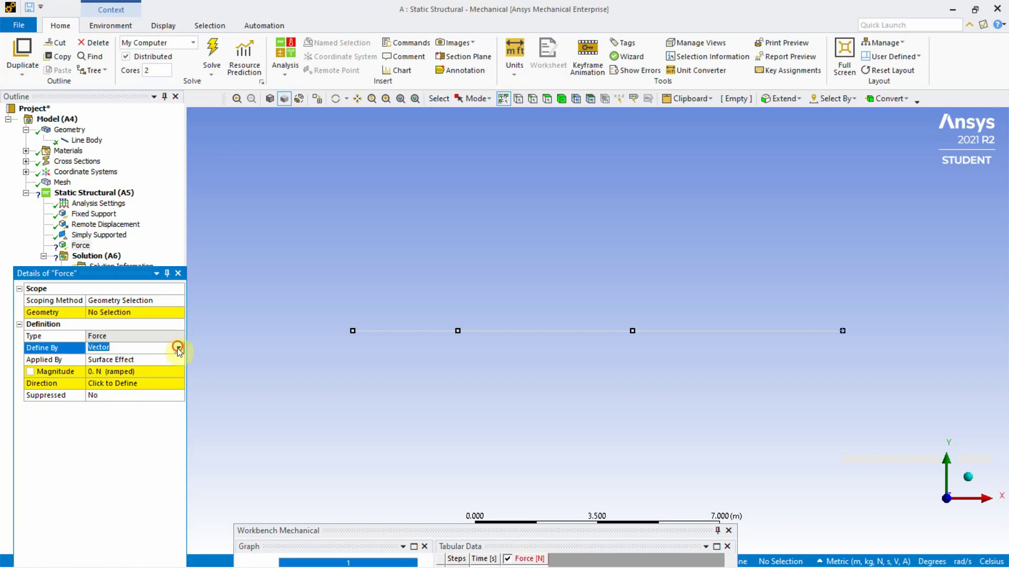
{"action": "left_click", "coordinate": [178, 348]}
{"action": "left_click", "coordinate": [140, 356]}
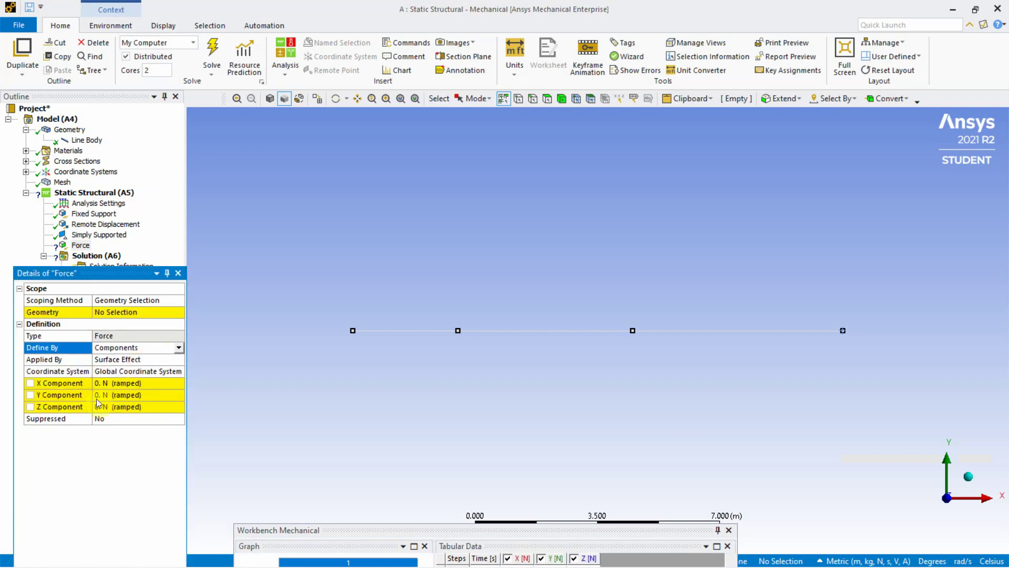
{"action": "left_click", "coordinate": [97, 393]}
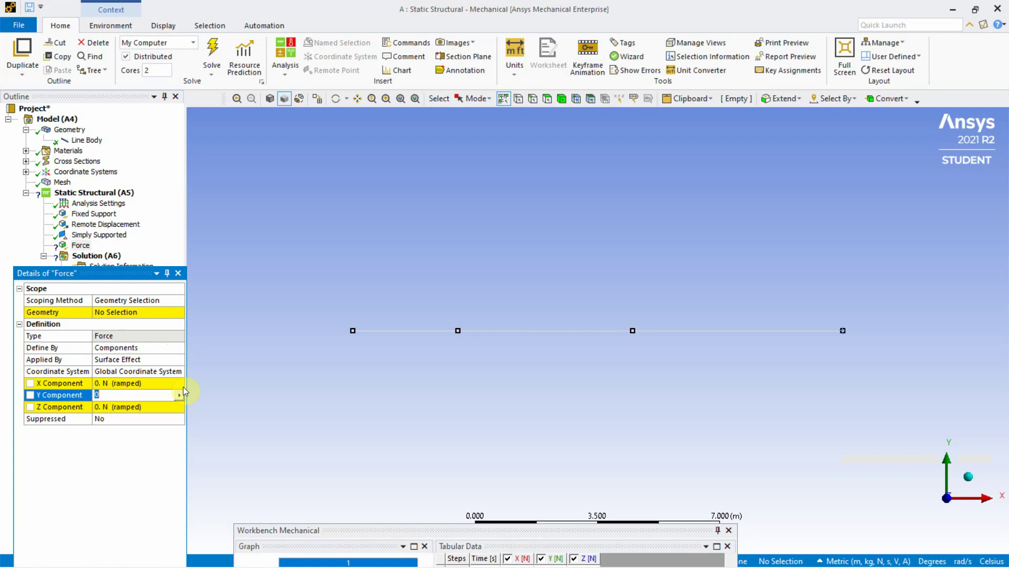
{"action": "type", "text": "-20000"}
{"action": "left_click", "coordinate": [389, 423]}
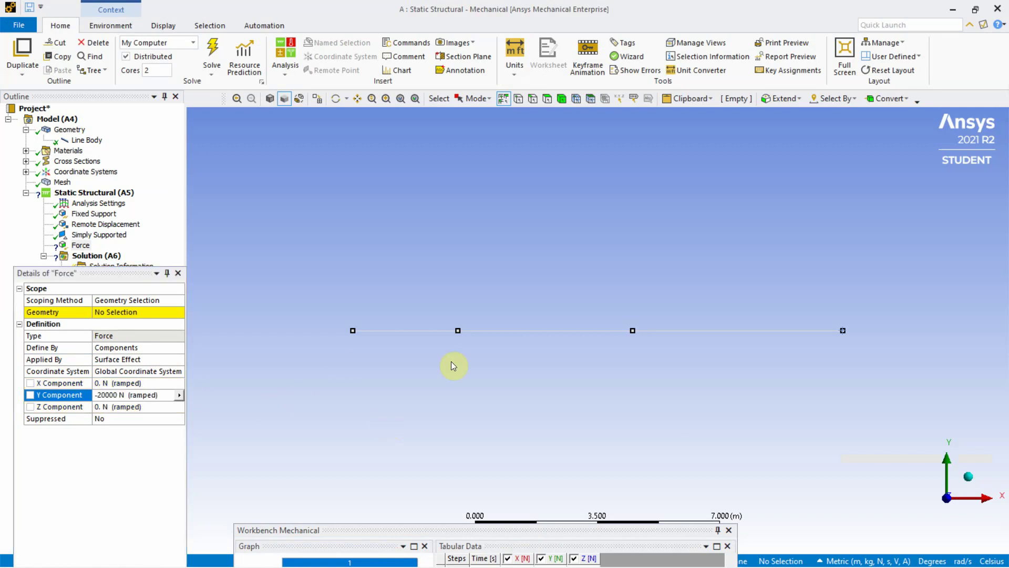
Apply the force to the vertex at point B, 3 m from the fixed end
{"action": "left_click", "coordinate": [458, 330]}
{"action": "left_click", "coordinate": [100, 313]}
{"action": "left_click", "coordinate": [103, 311]}
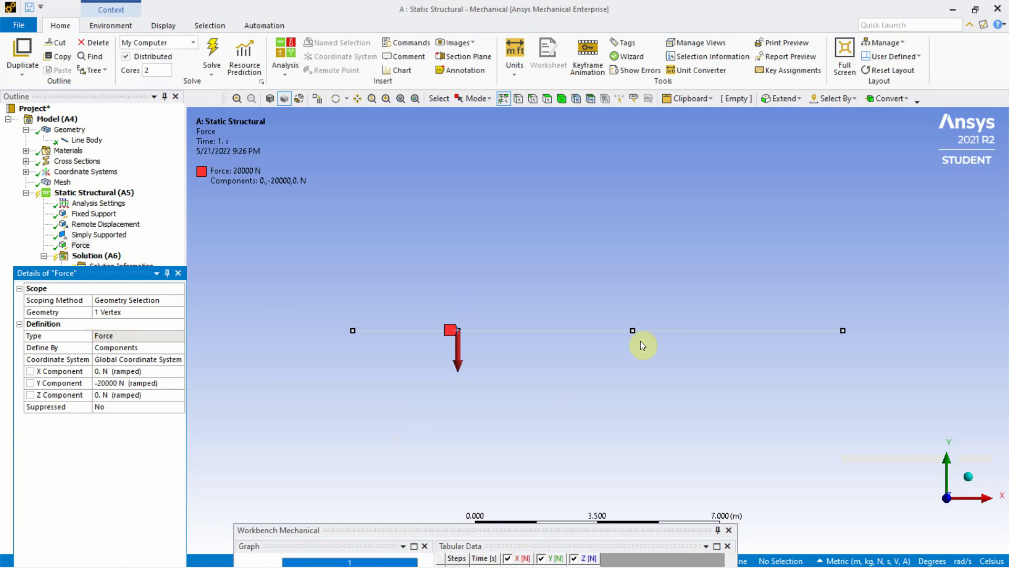
Check the distributed load between C and D in the PDF, and insert a Line Pressure load in the static structural analysis
{"action": "left_click", "coordinate": [561, 392]}
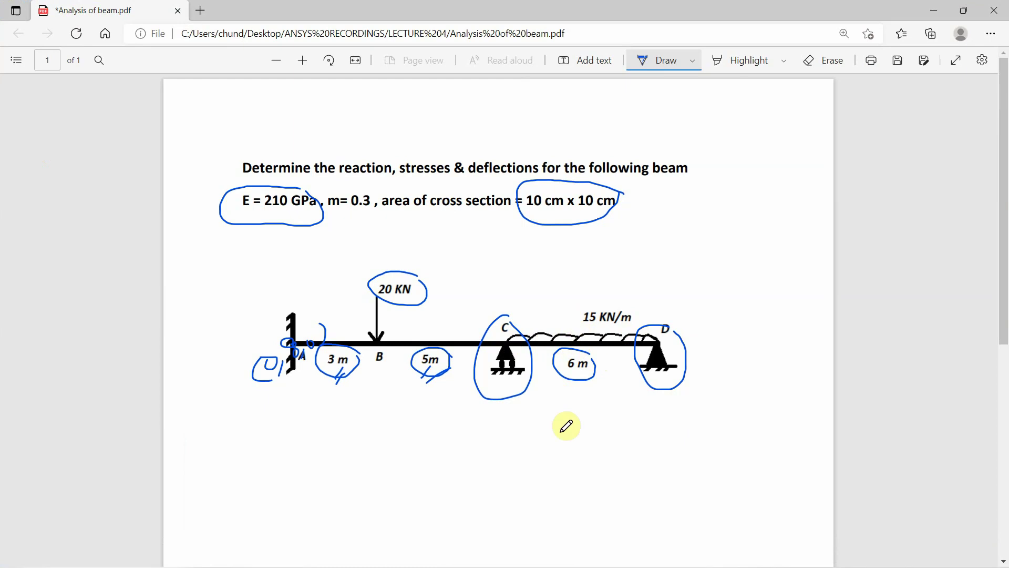
{"action": "mouse_move", "coordinate": [736, 553]}
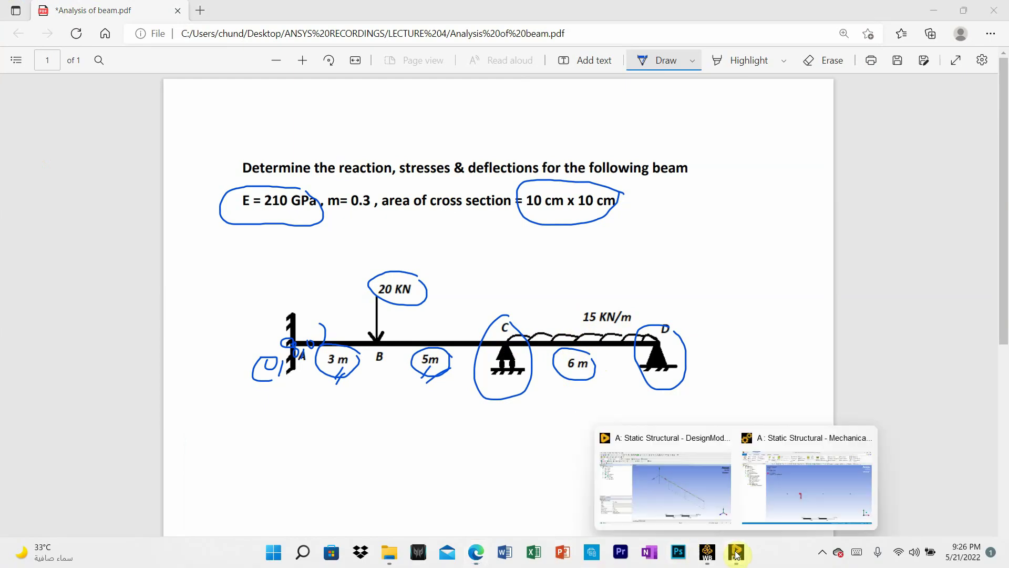
{"action": "left_click", "coordinate": [798, 482]}
{"action": "left_click", "coordinate": [84, 192]}
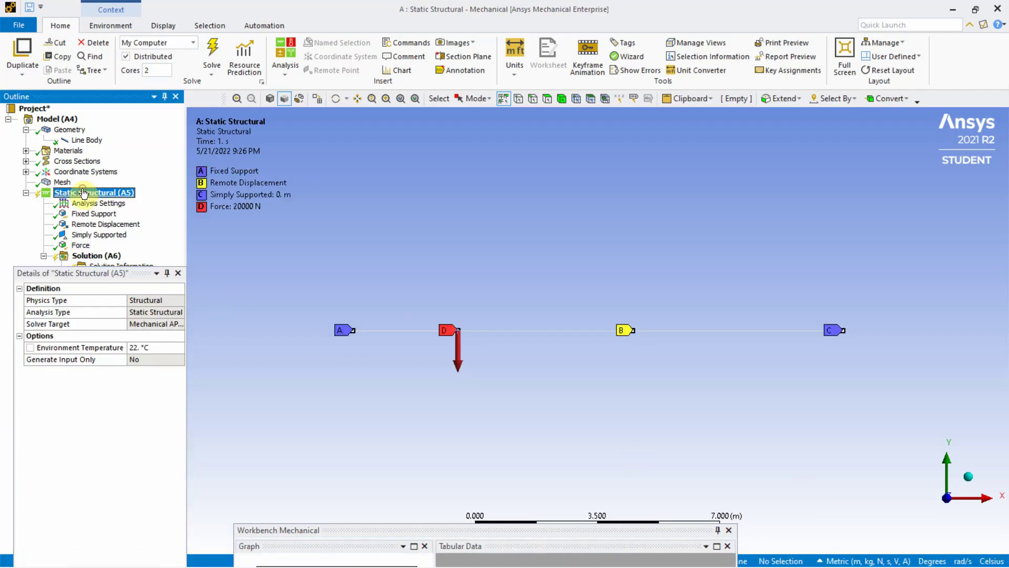
{"action": "right_click", "coordinate": [84, 193]}
{"action": "mouse_move", "coordinate": [113, 198]}
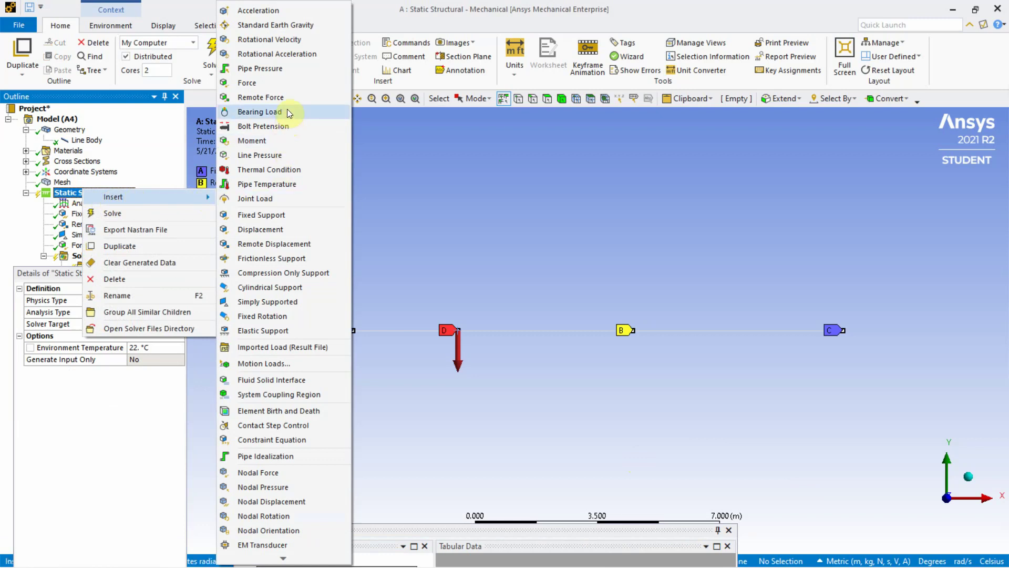
{"action": "left_click", "coordinate": [279, 155]}
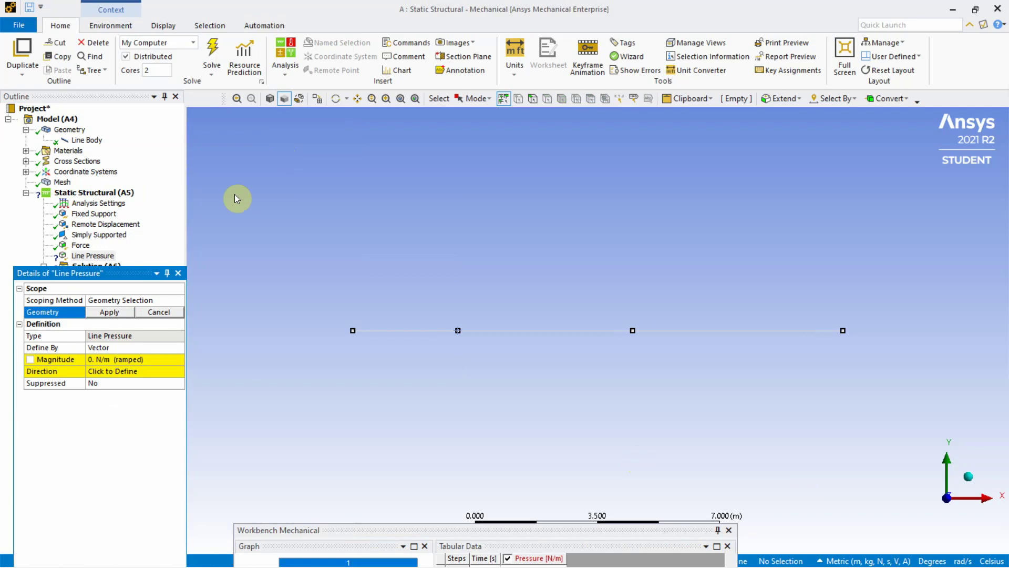
Define the line pressure by Components and set its Y Component to -15000 N/m
{"action": "left_click", "coordinate": [126, 347]}
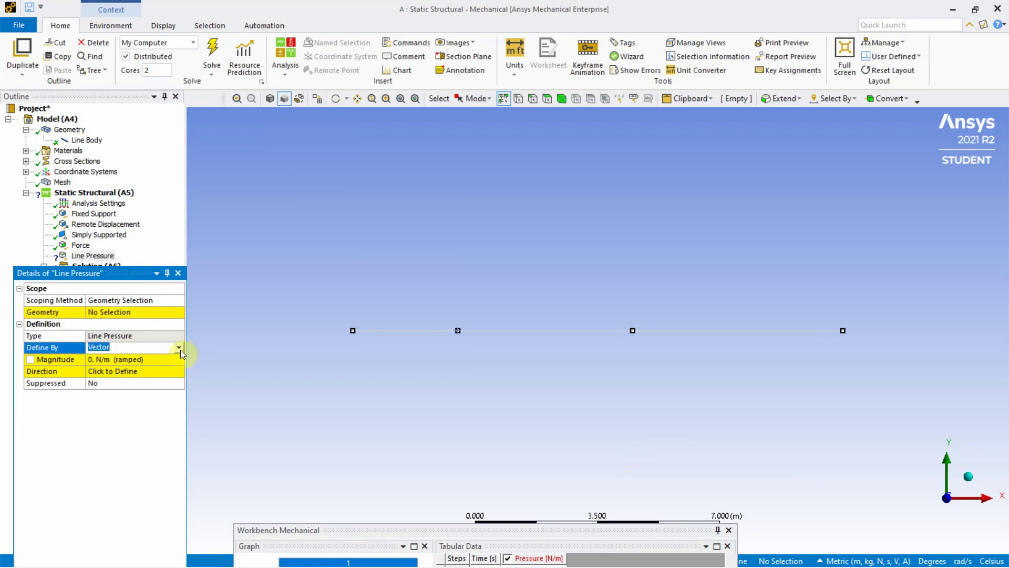
{"action": "left_click", "coordinate": [179, 347]}
{"action": "left_click", "coordinate": [147, 355]}
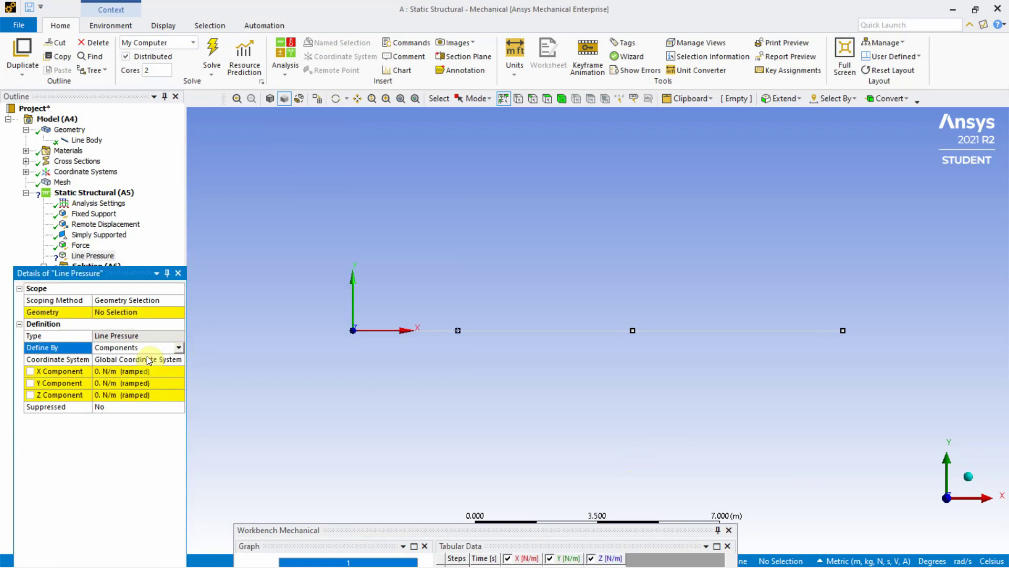
{"action": "left_click", "coordinate": [105, 383]}
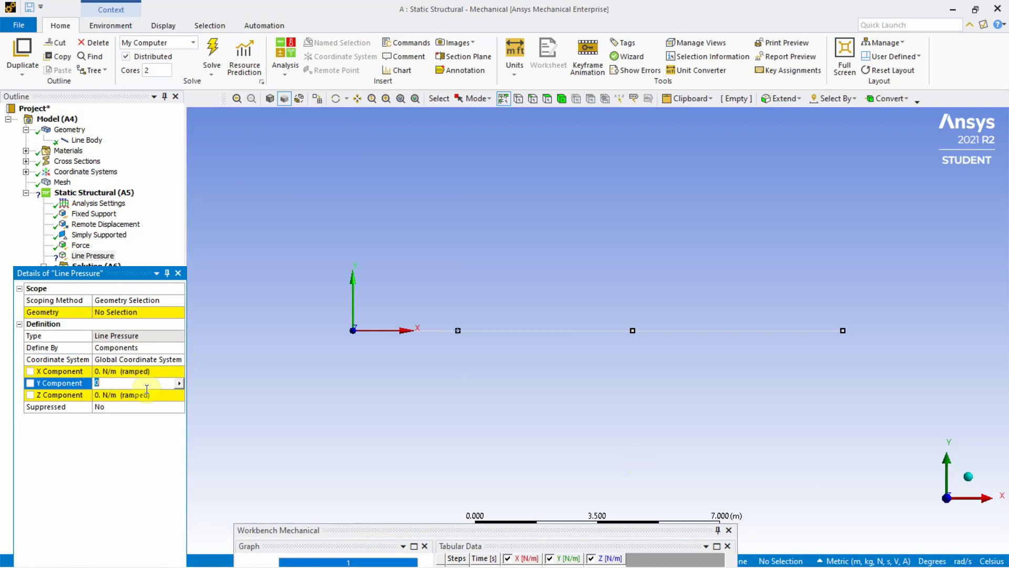
{"action": "type", "text": "-15000"}
{"action": "key", "text": "Return"}
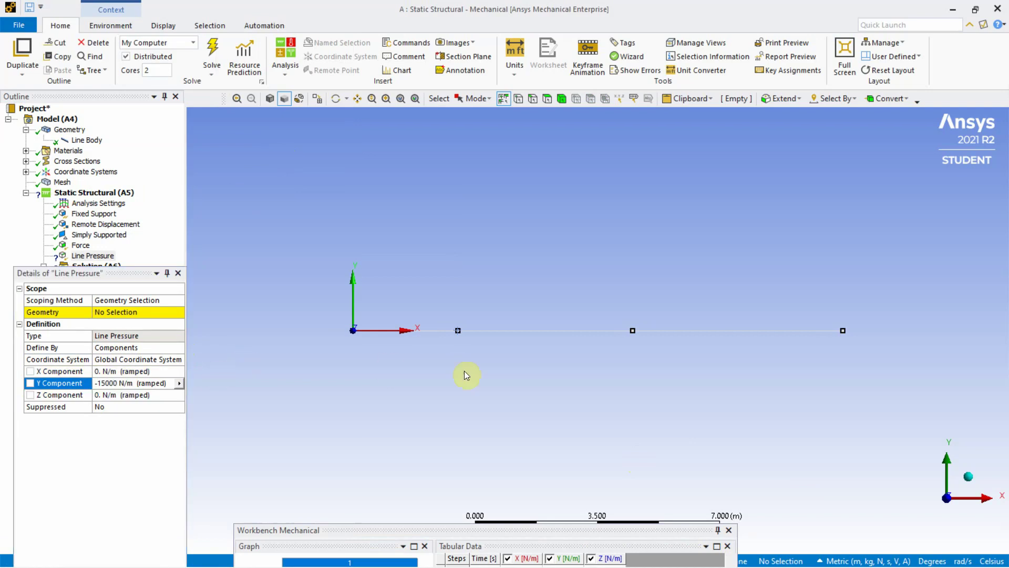
Apply the line pressure to the 6 m edge between C and D, and compare it with the beam diagram in the PDF
{"action": "left_click", "coordinate": [676, 331]}
{"action": "left_click", "coordinate": [99, 312]}
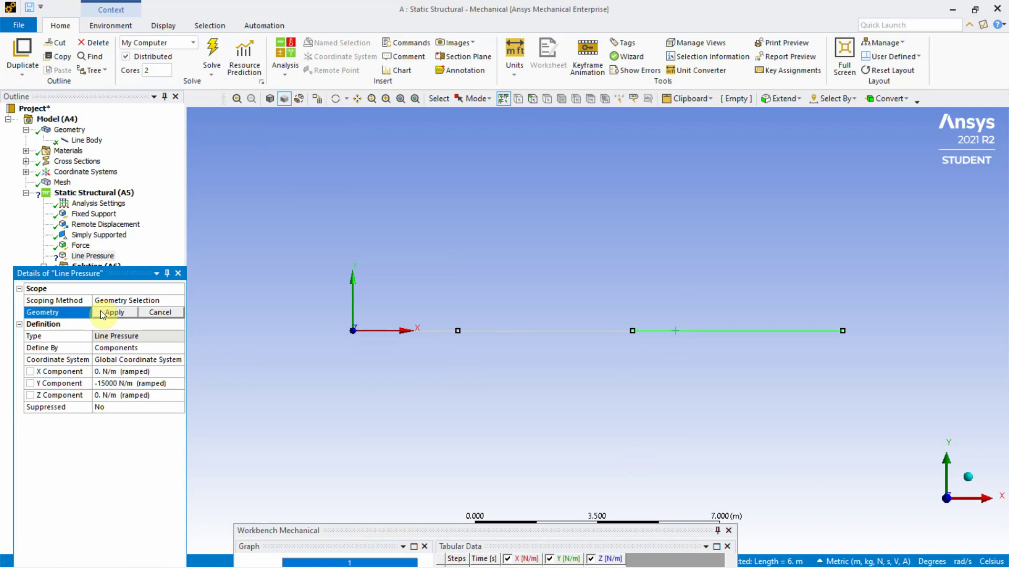
{"action": "left_click", "coordinate": [100, 312]}
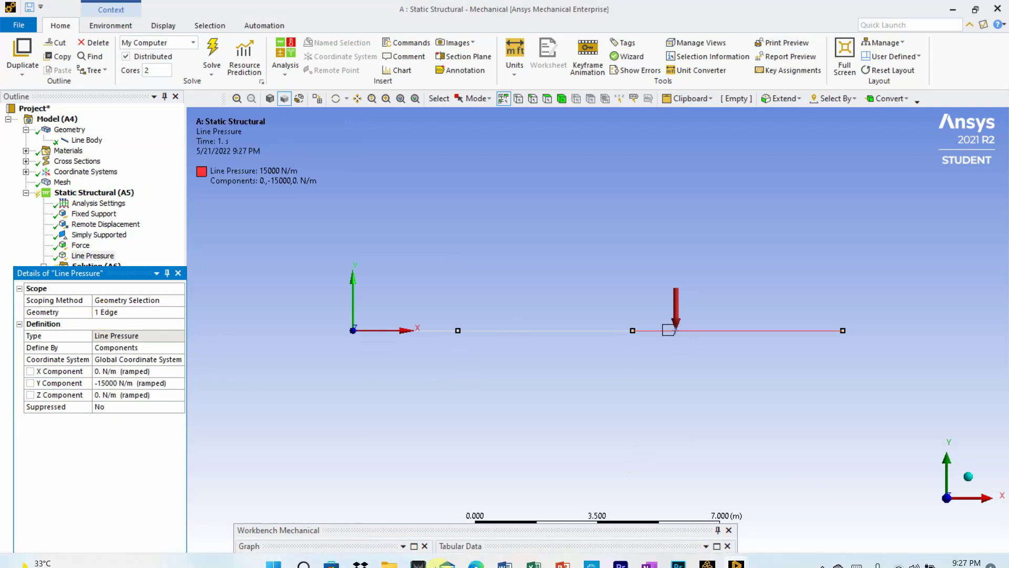
{"action": "left_click", "coordinate": [476, 564]}
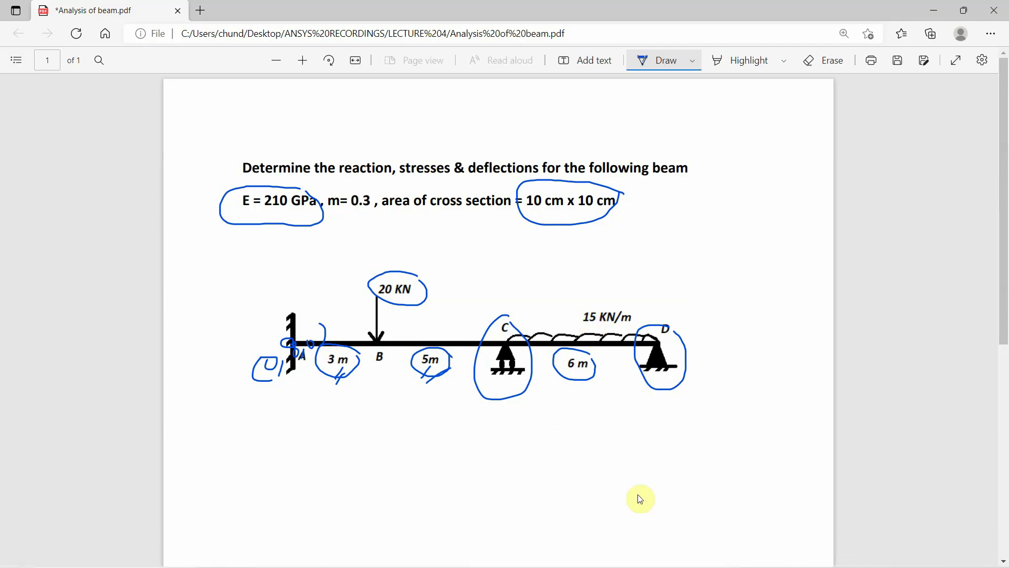
{"action": "mouse_move", "coordinate": [735, 553]}
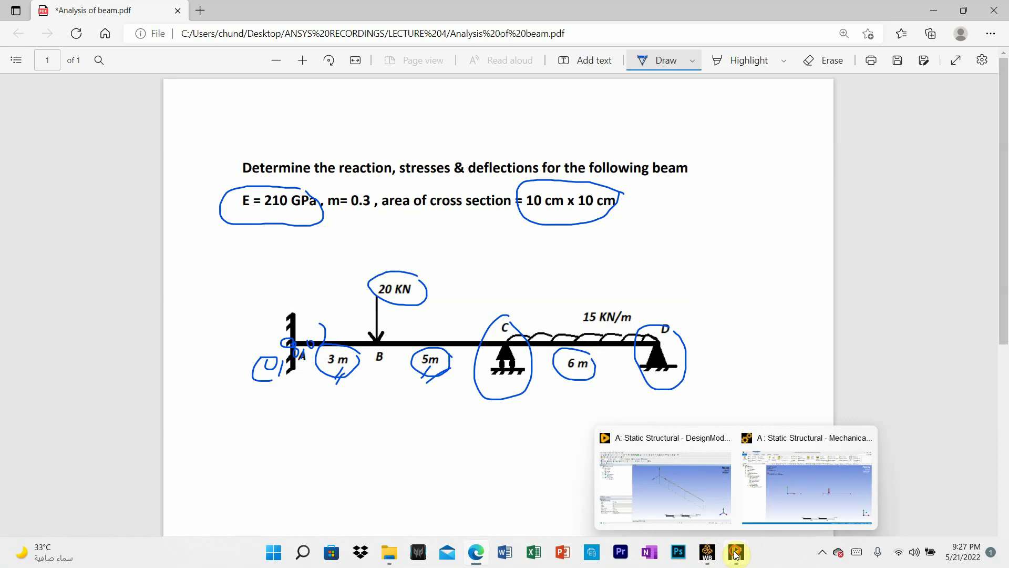
{"action": "left_click", "coordinate": [767, 512]}
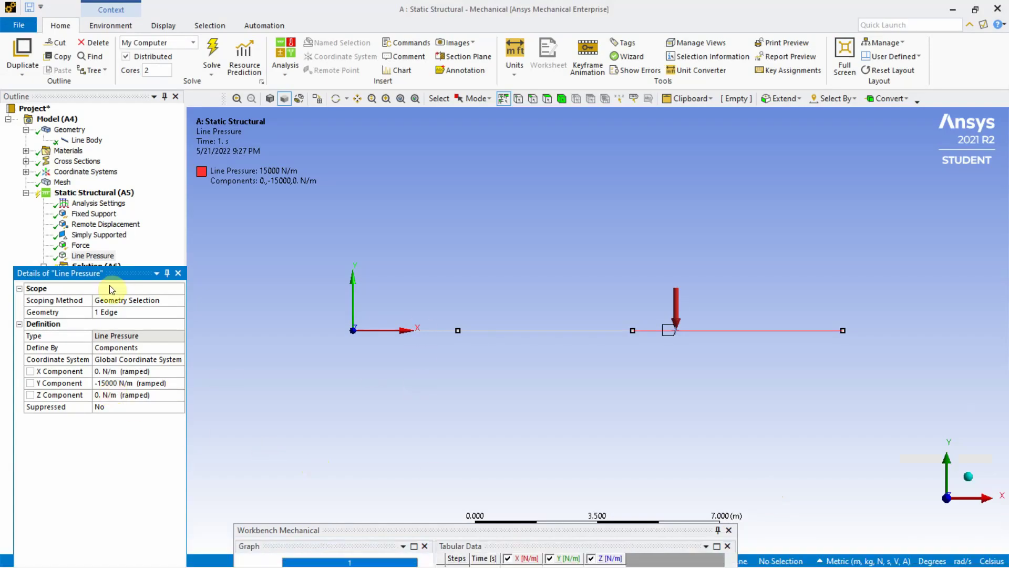
Review the line pressure and all supports and loads on the beam, and solve the static structural analysis
{"action": "left_click", "coordinate": [93, 256]}
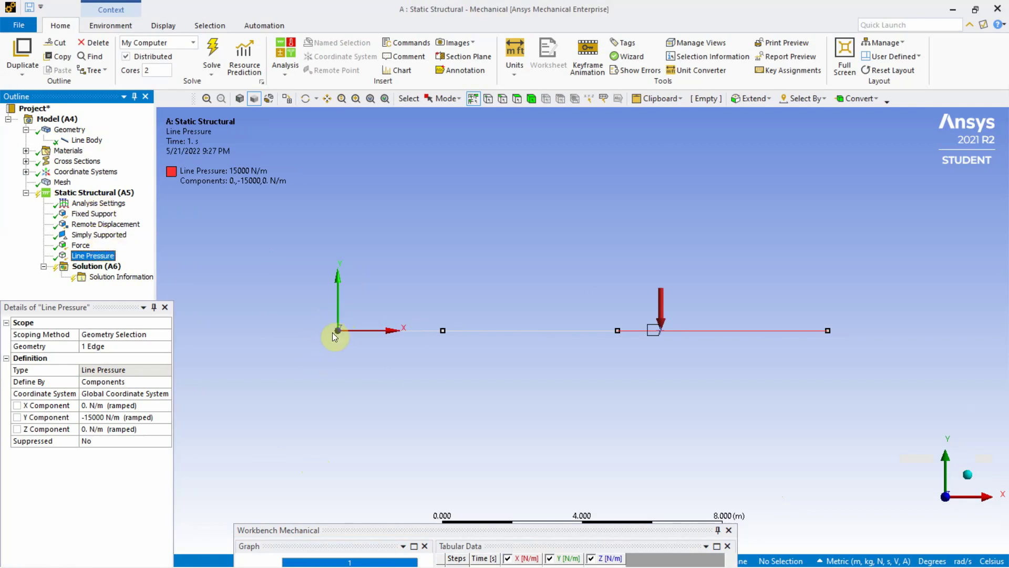
{"action": "left_click", "coordinate": [88, 190]}
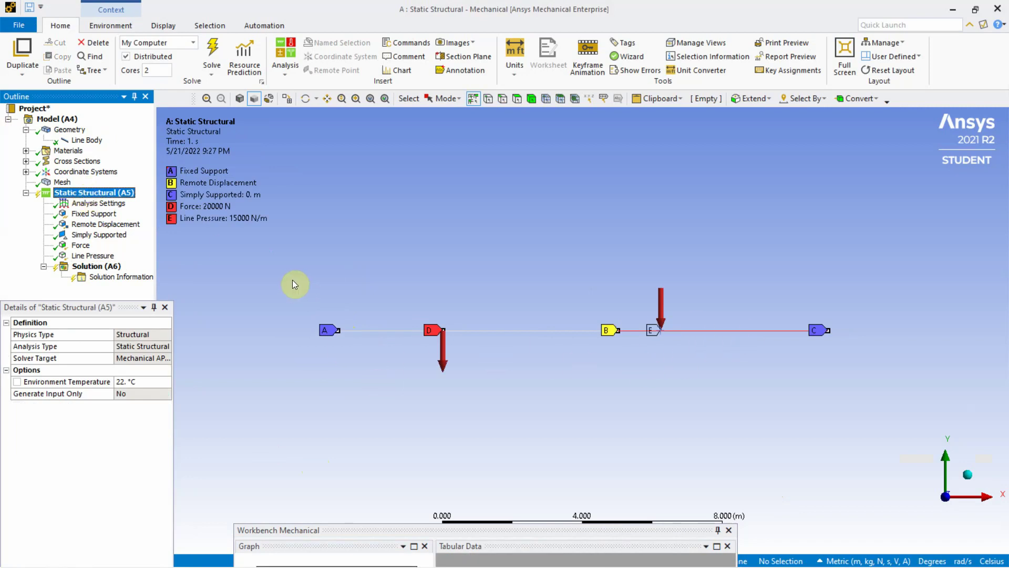
{"action": "right_click", "coordinate": [107, 194]}
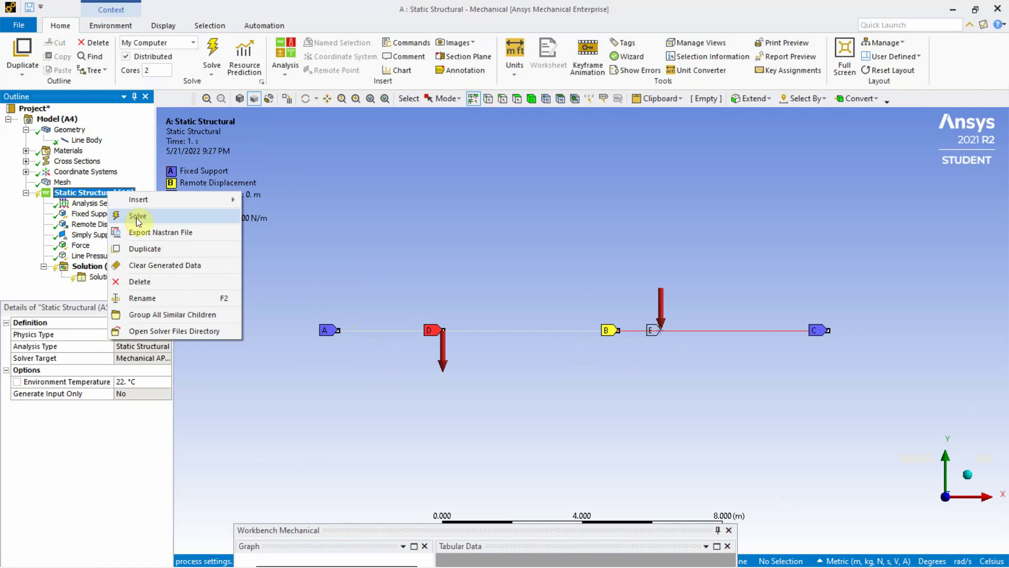
{"action": "key", "text": "Escape"}
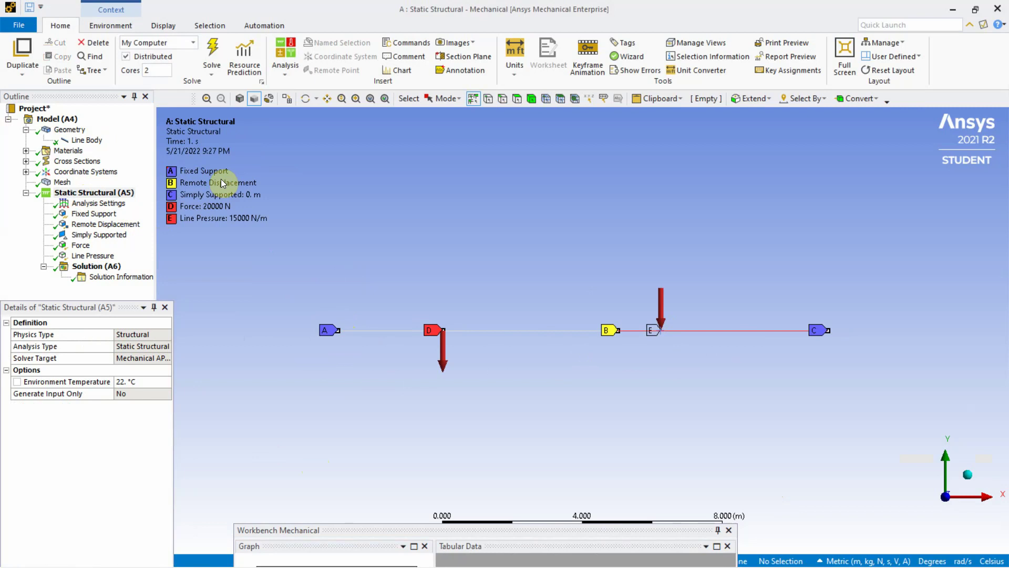
Add a Total Deformation result to the solution
{"action": "left_click", "coordinate": [97, 266]}
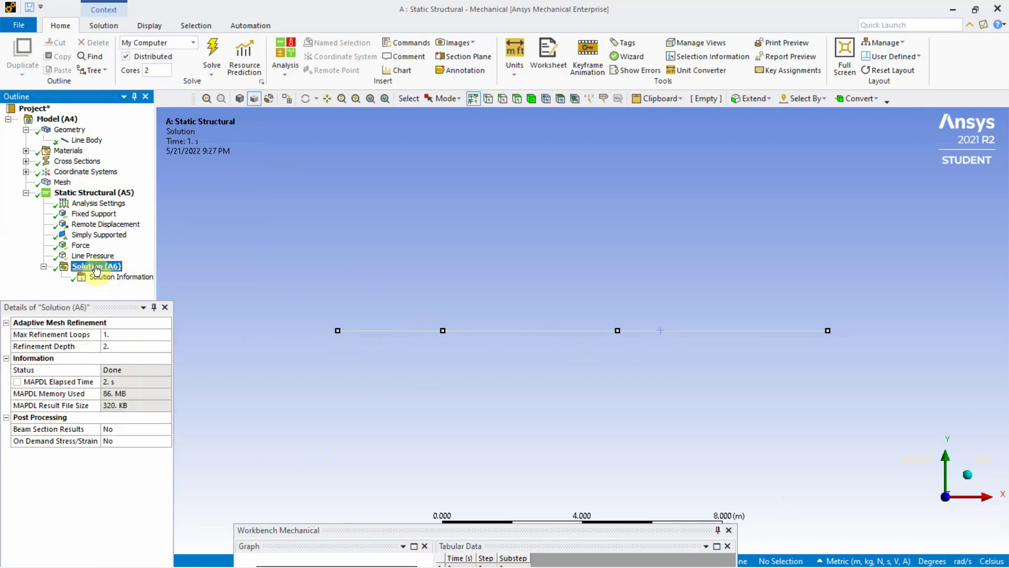
{"action": "right_click", "coordinate": [96, 269]}
{"action": "mouse_move", "coordinate": [140, 276]}
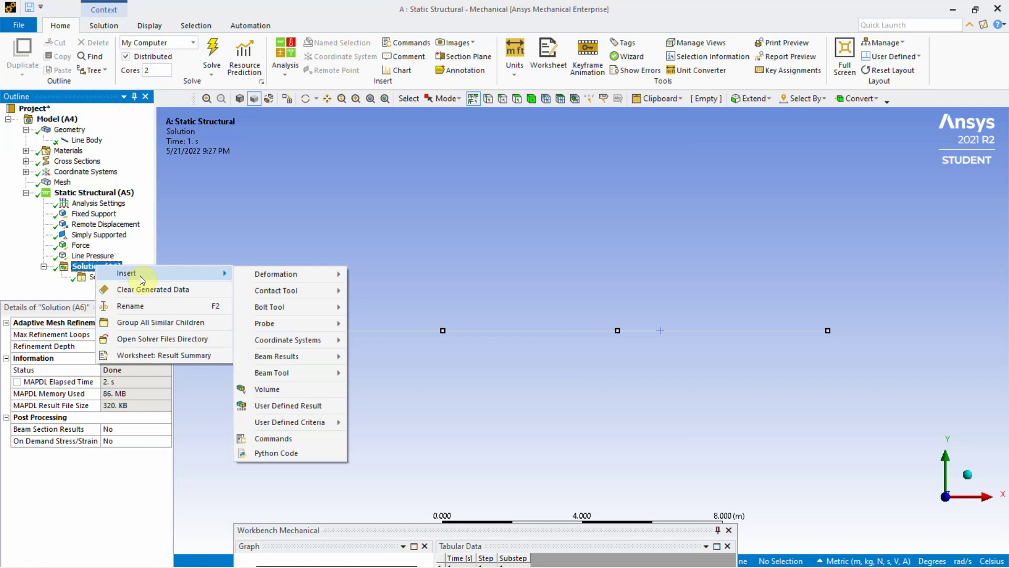
{"action": "mouse_move", "coordinate": [274, 274]}
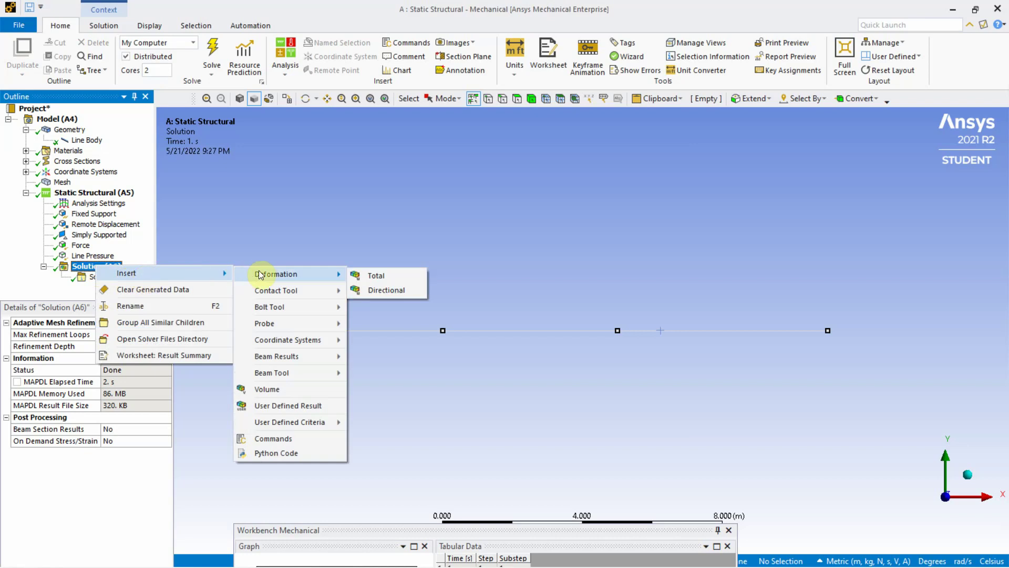
{"action": "left_click", "coordinate": [370, 275]}
Add a Directional Deformation result to the solution and set its orientation to the Y Axis
{"action": "left_click", "coordinate": [95, 266]}
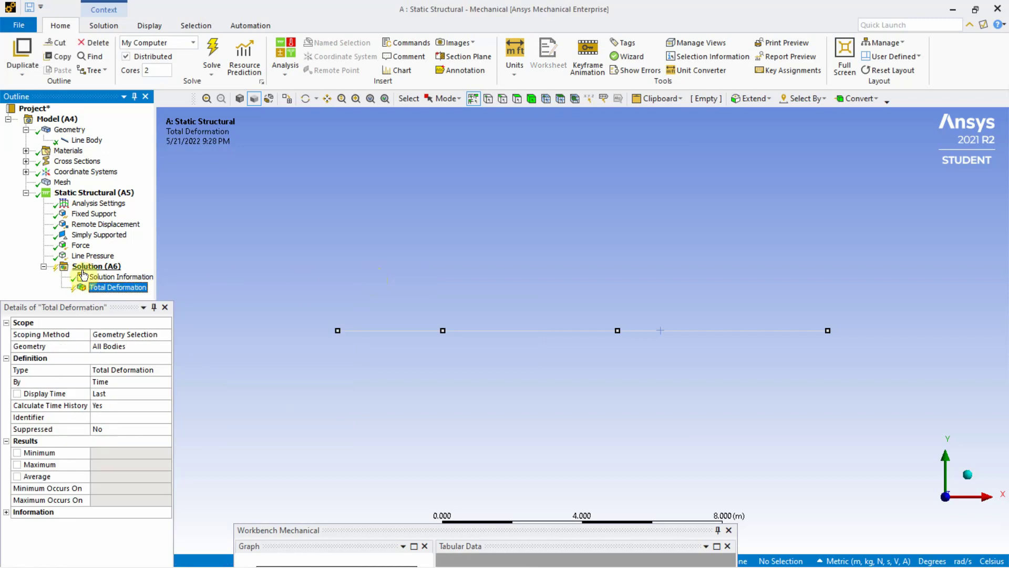
{"action": "right_click", "coordinate": [90, 266]}
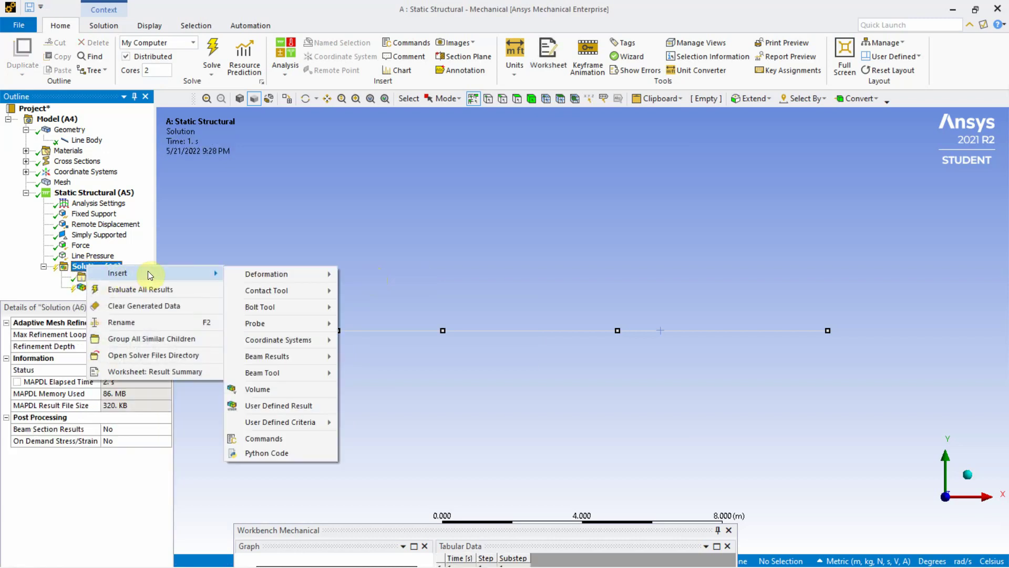
{"action": "mouse_move", "coordinate": [284, 274]}
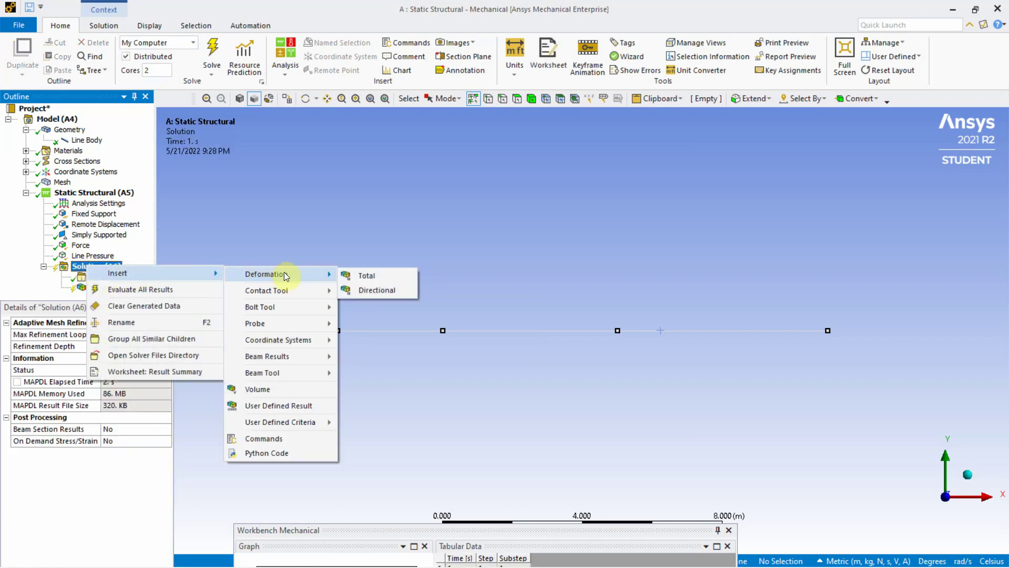
{"action": "left_click", "coordinate": [361, 289]}
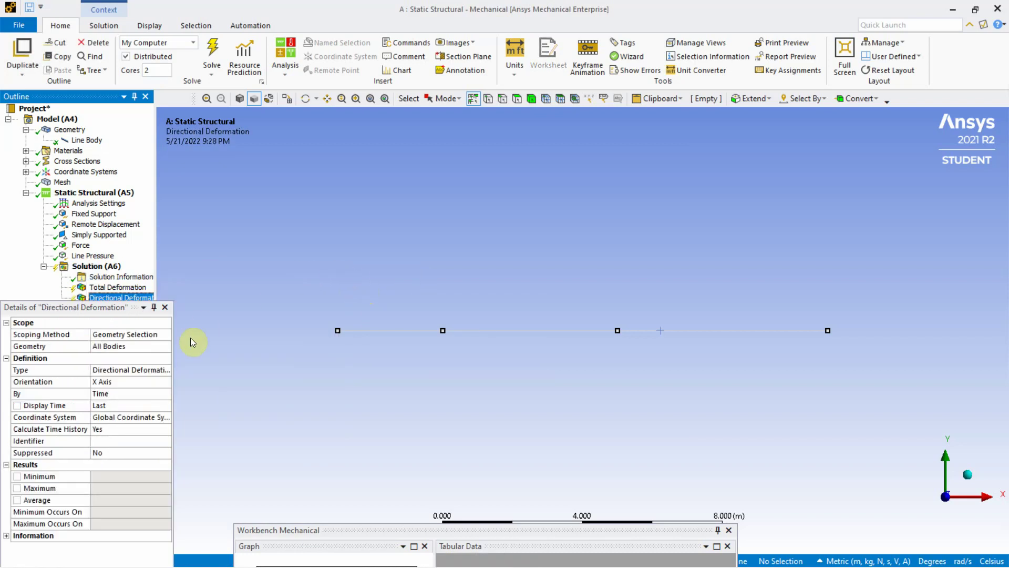
{"action": "left_click", "coordinate": [129, 381]}
{"action": "left_click", "coordinate": [166, 382]}
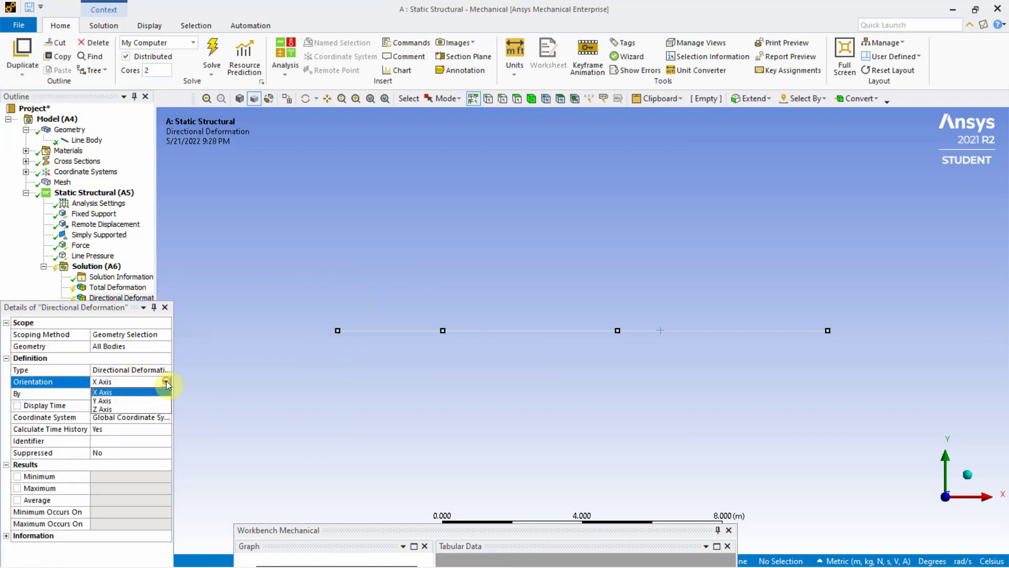
{"action": "left_click", "coordinate": [129, 399]}
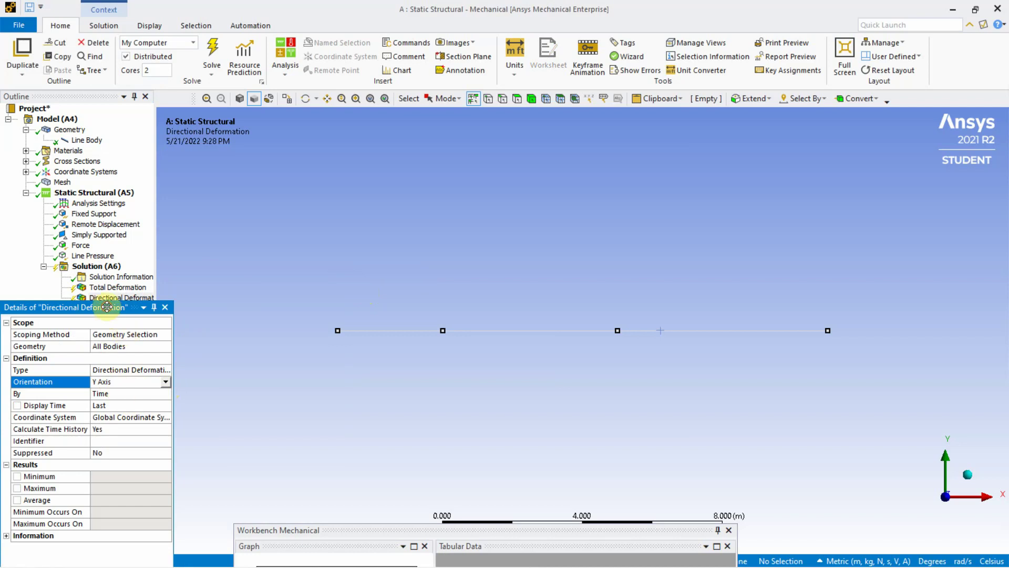
{"action": "left_click_drag", "start_coordinate": [109, 308], "coordinate": [98, 327]}
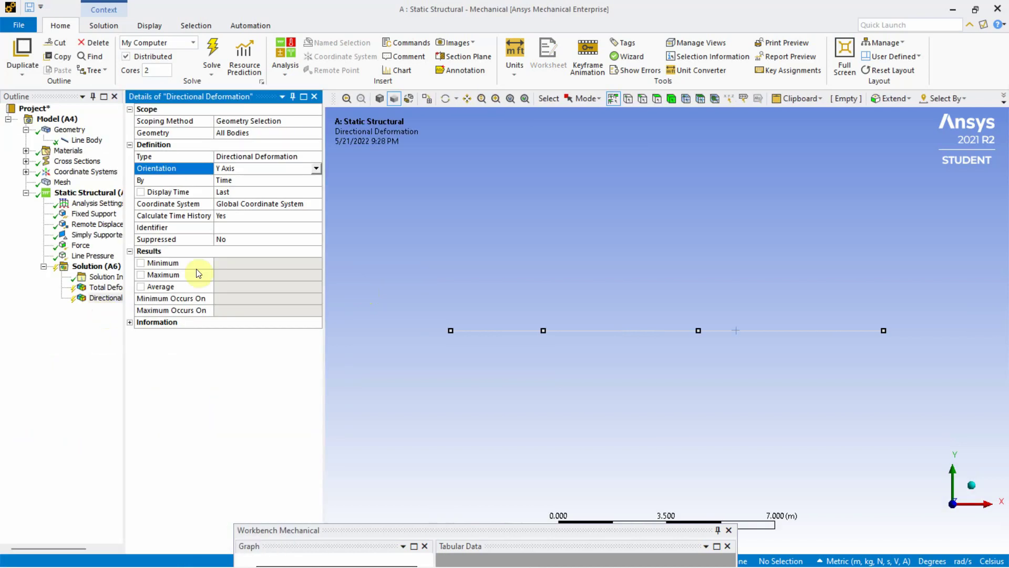
{"action": "double_click", "coordinate": [289, 96]}
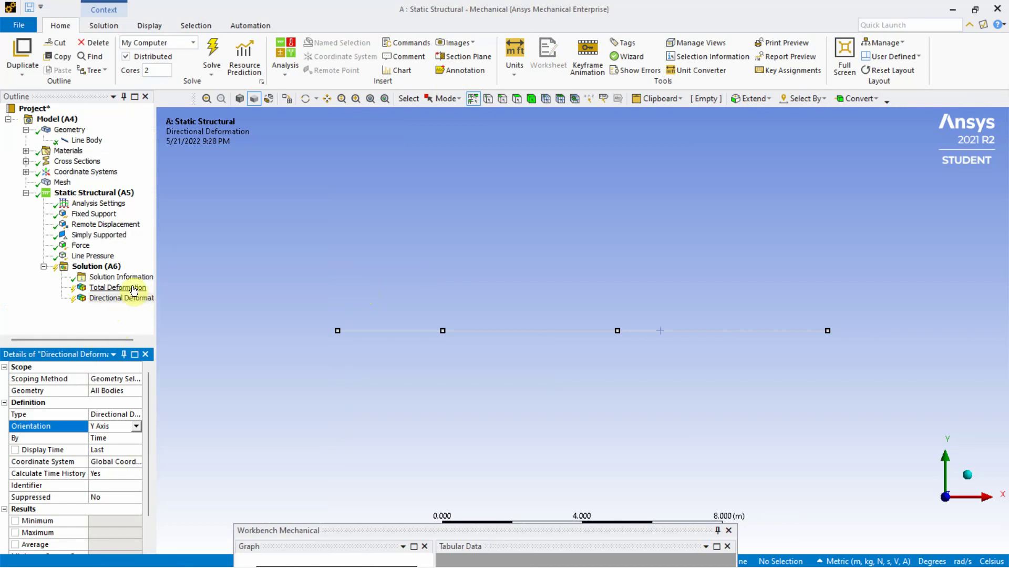
Add a Beam Tool to the solution and expand it to show its stress results
{"action": "left_click", "coordinate": [105, 268]}
{"action": "right_click", "coordinate": [105, 267]}
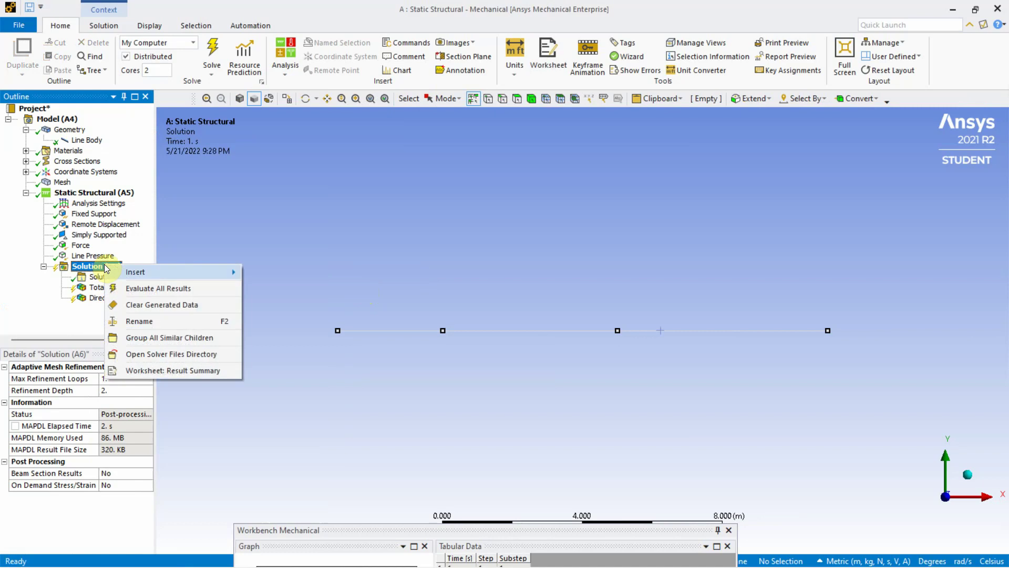
{"action": "mouse_move", "coordinate": [143, 273]}
{"action": "mouse_move", "coordinate": [280, 323]}
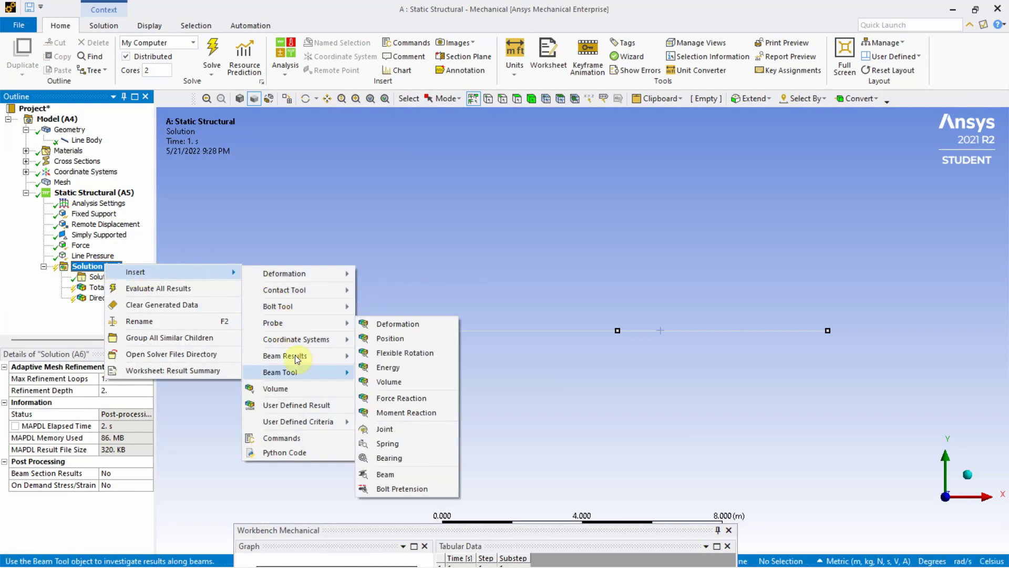
{"action": "mouse_move", "coordinate": [298, 370]}
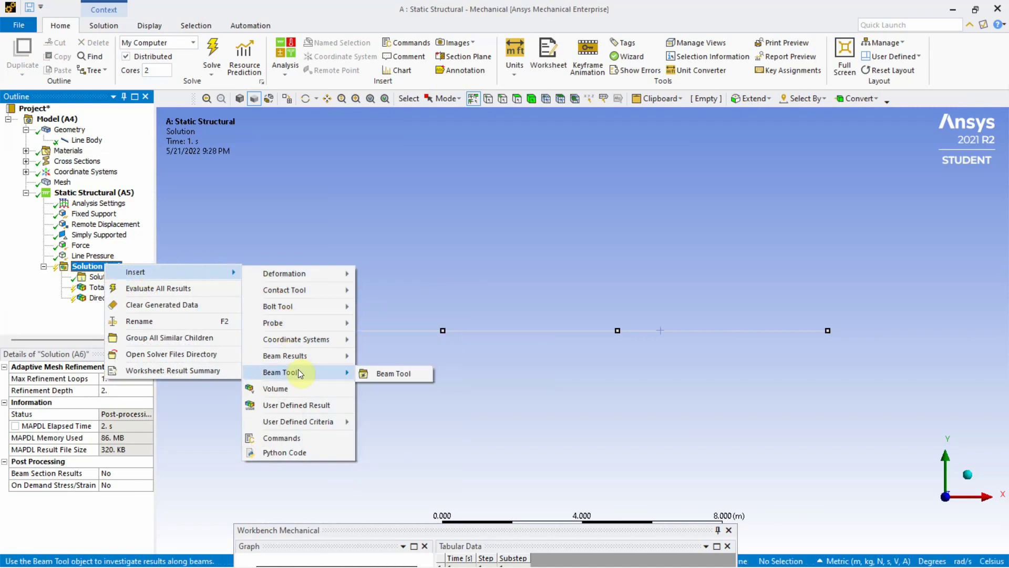
{"action": "left_click", "coordinate": [375, 374]}
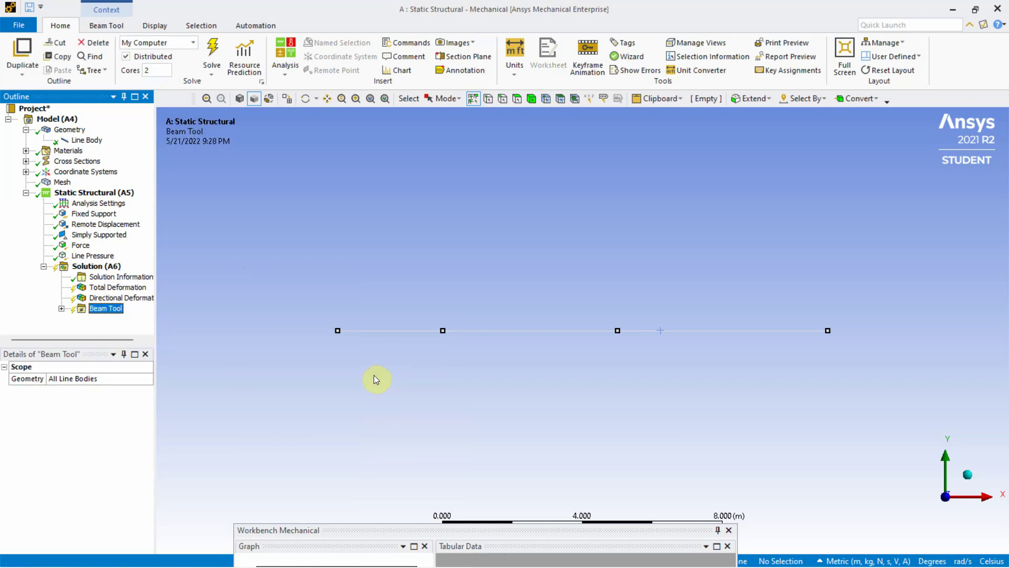
{"action": "left_click", "coordinate": [61, 309]}
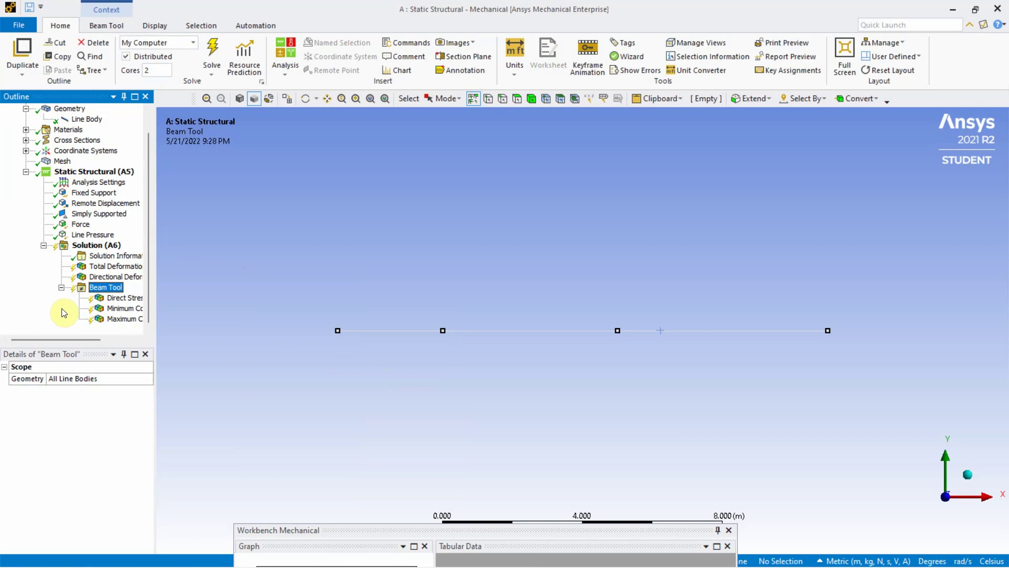
Add a Force Reaction probe to the solution and assign it to the Fixed Support
{"action": "left_click", "coordinate": [89, 246]}
{"action": "right_click", "coordinate": [89, 246]}
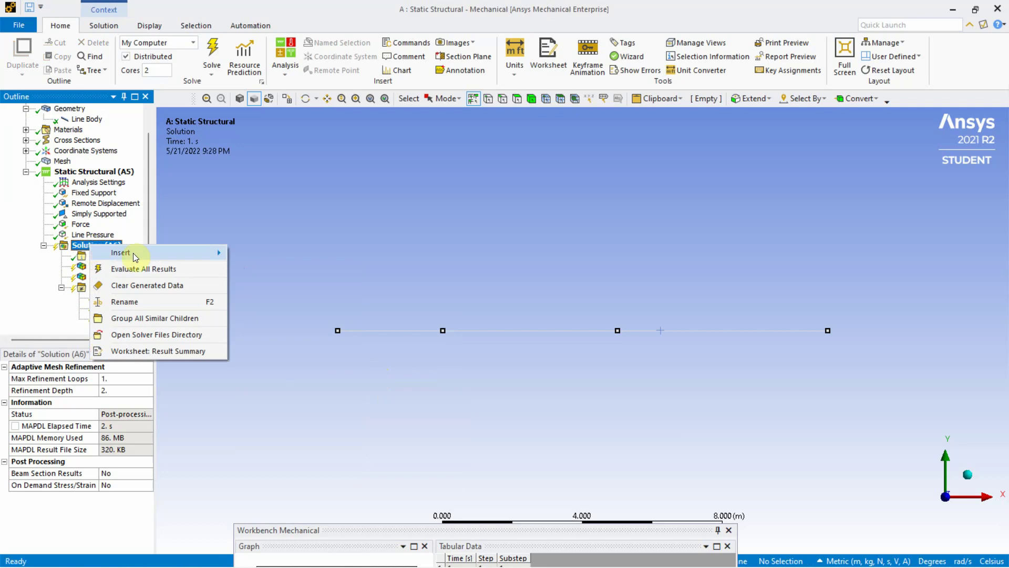
{"action": "mouse_move", "coordinate": [138, 252]}
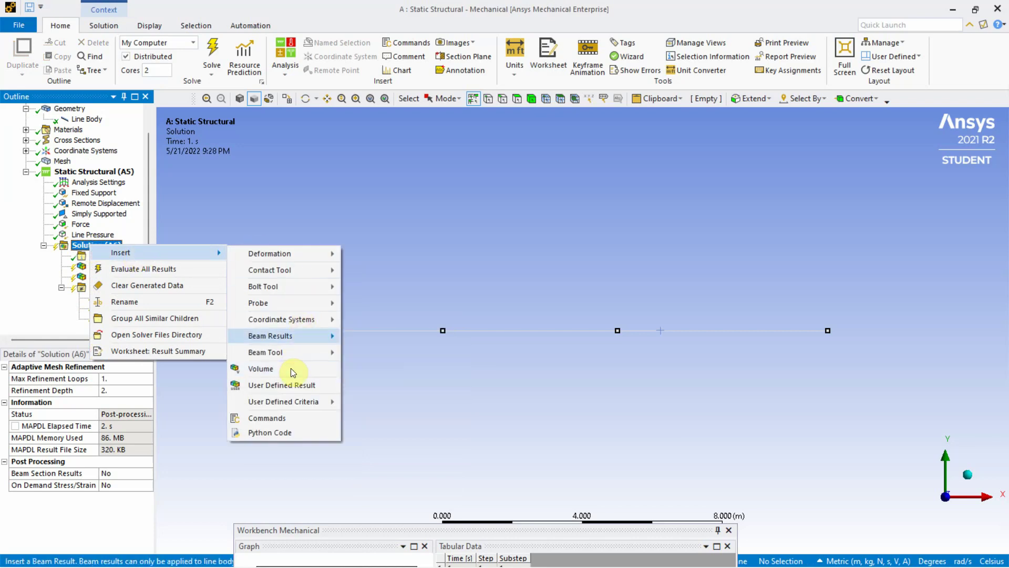
{"action": "mouse_move", "coordinate": [295, 308]}
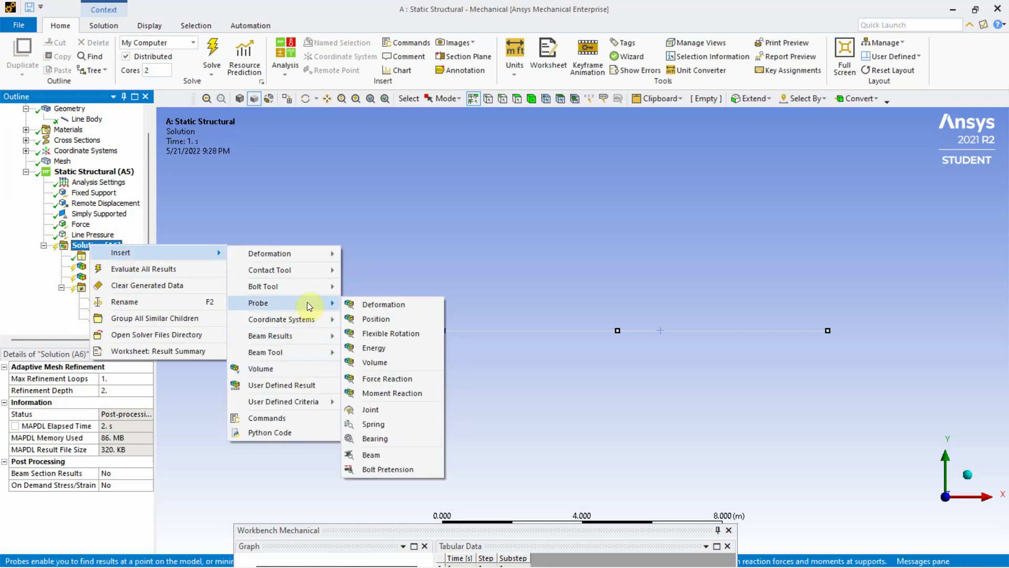
{"action": "left_click", "coordinate": [371, 379]}
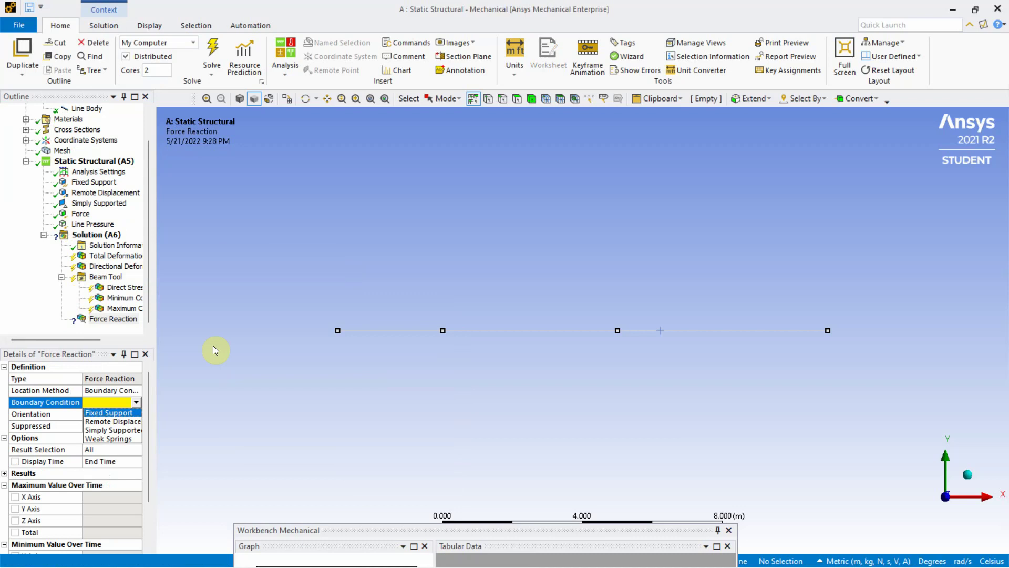
{"action": "left_click", "coordinate": [113, 412]}
Add a second Force Reaction probe and assign it to the Remote Displacement boundary condition
{"action": "left_click", "coordinate": [89, 237]}
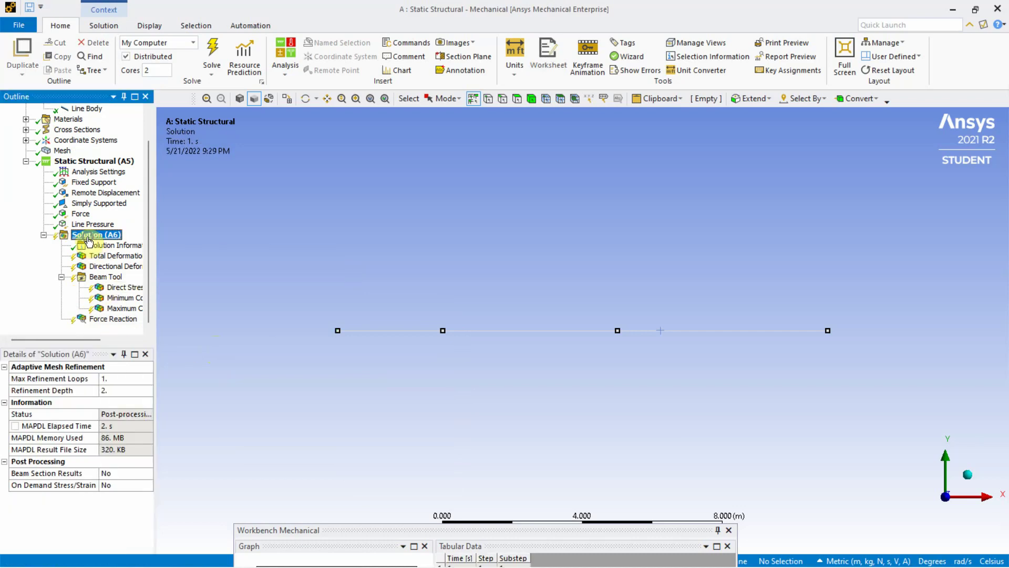
{"action": "right_click", "coordinate": [88, 237]}
{"action": "mouse_move", "coordinate": [137, 246]}
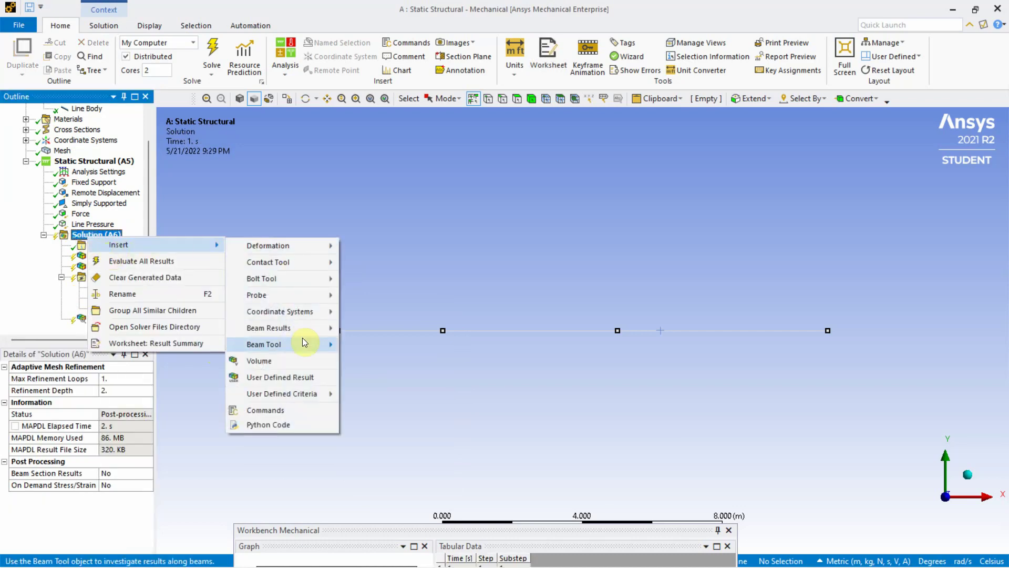
{"action": "mouse_move", "coordinate": [295, 302]}
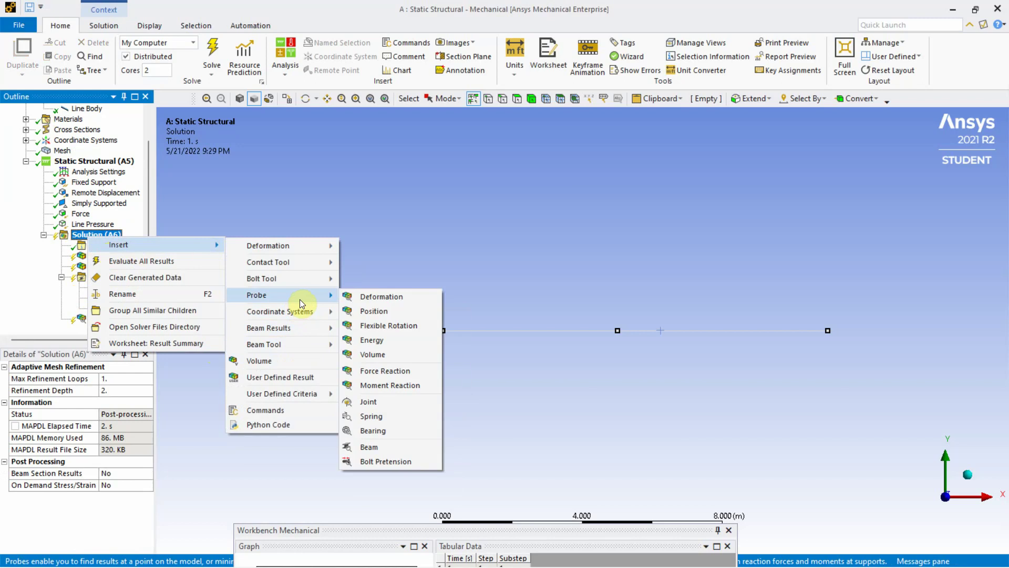
{"action": "left_click", "coordinate": [379, 402]}
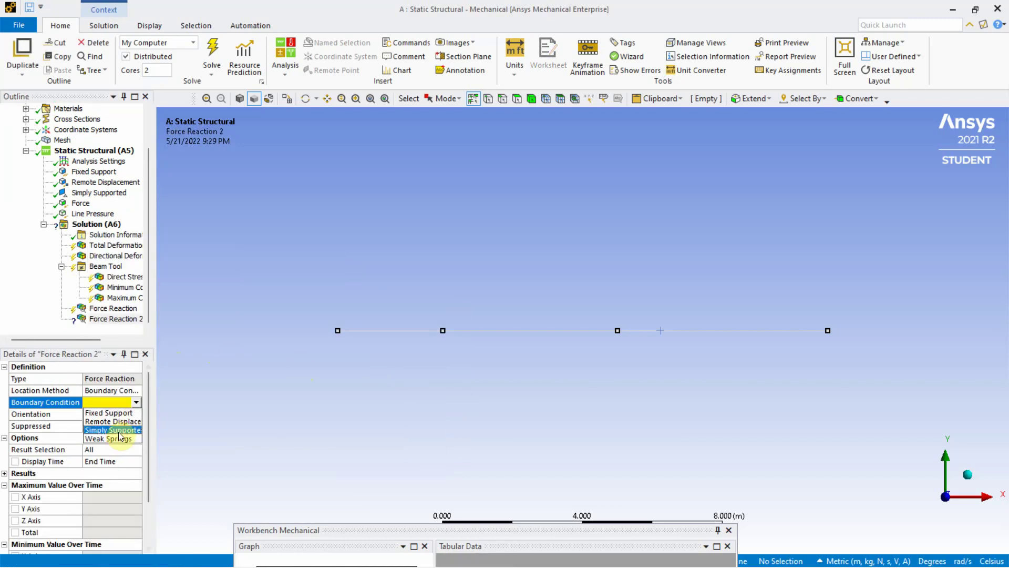
{"action": "left_click", "coordinate": [113, 421]}
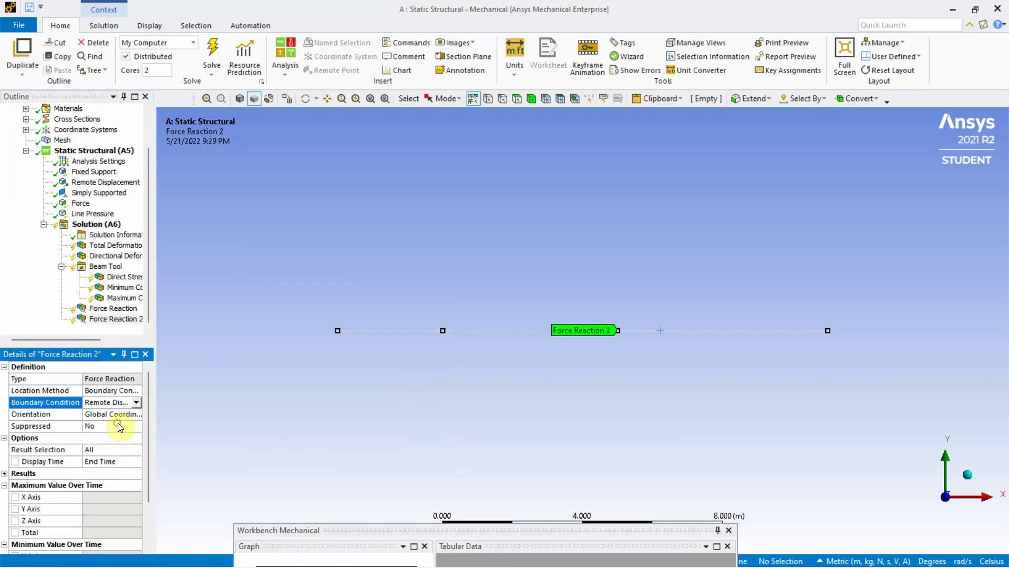
Add a third Force Reaction probe and assign it to the Simply Supported boundary condition
{"action": "left_click", "coordinate": [98, 224]}
{"action": "right_click", "coordinate": [99, 226]}
{"action": "mouse_move", "coordinate": [146, 233]}
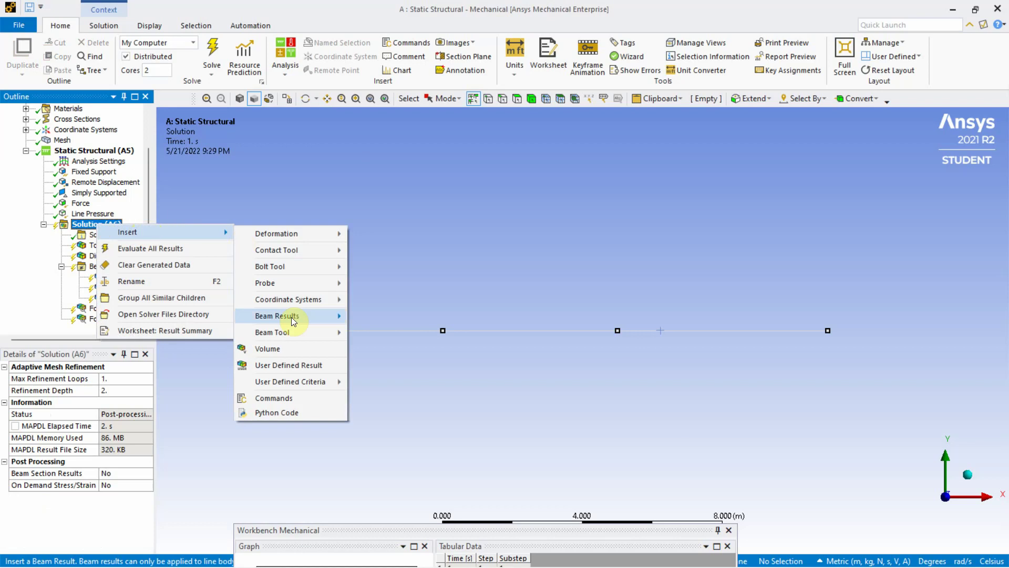
{"action": "mouse_move", "coordinate": [290, 282]}
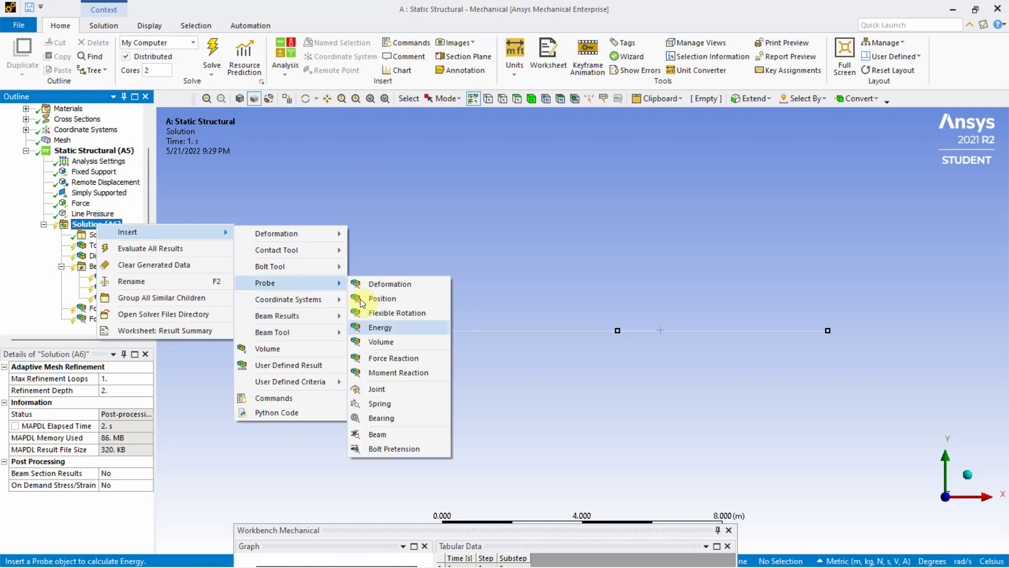
{"action": "left_click", "coordinate": [375, 357]}
{"action": "left_click", "coordinate": [110, 402]}
{"action": "left_click", "coordinate": [114, 427]}
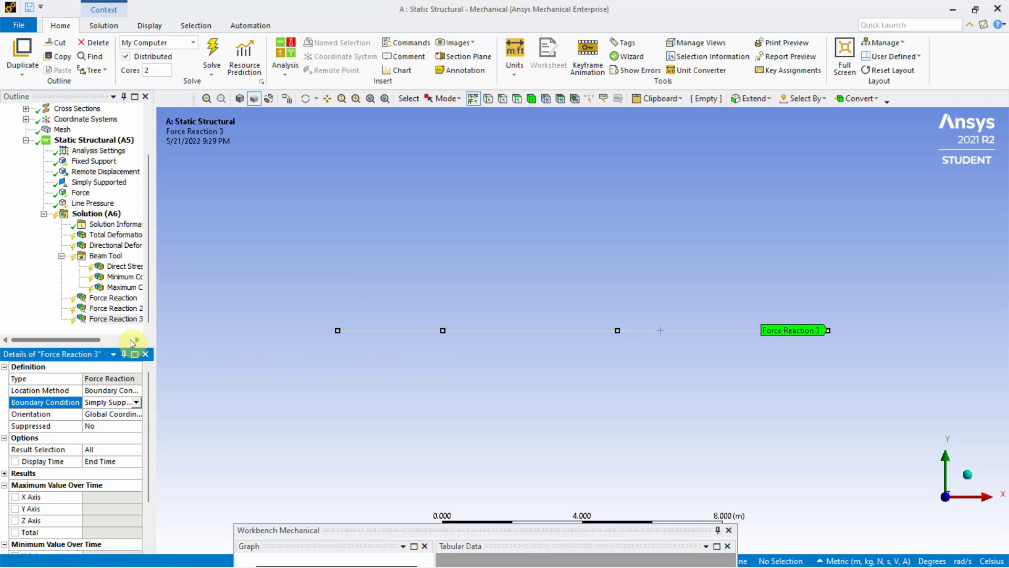
Add a Shear-Moment Diagram beam result to the solution
{"action": "left_click", "coordinate": [108, 217]}
{"action": "right_click", "coordinate": [108, 216]}
{"action": "mouse_move", "coordinate": [151, 221]}
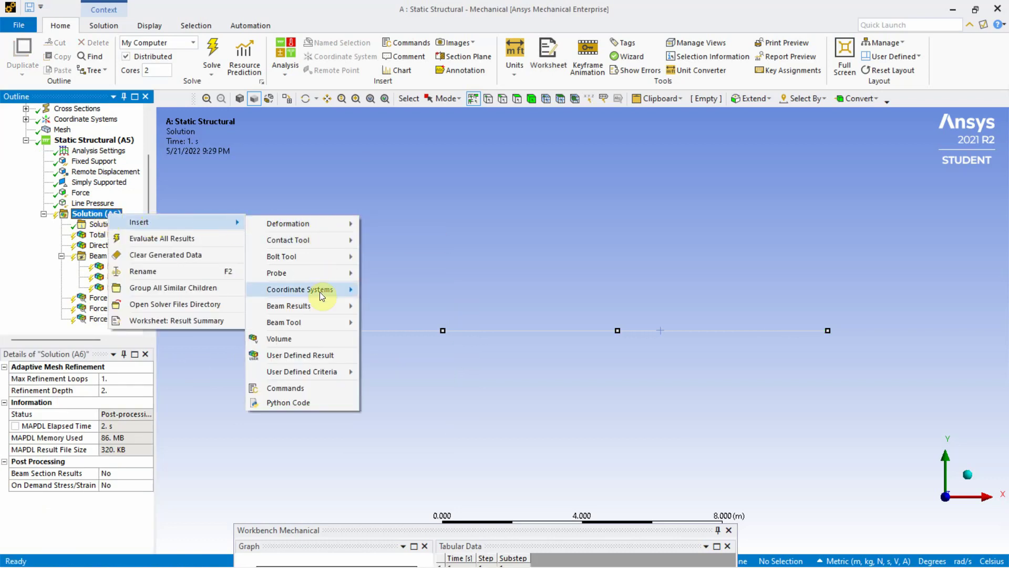
{"action": "mouse_move", "coordinate": [319, 307]}
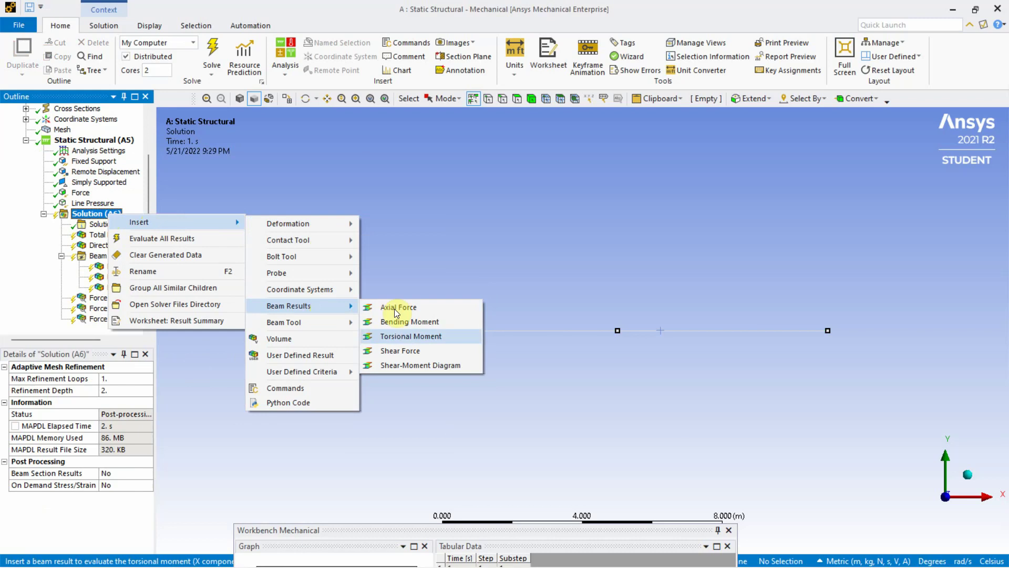
{"action": "left_click", "coordinate": [403, 368]}
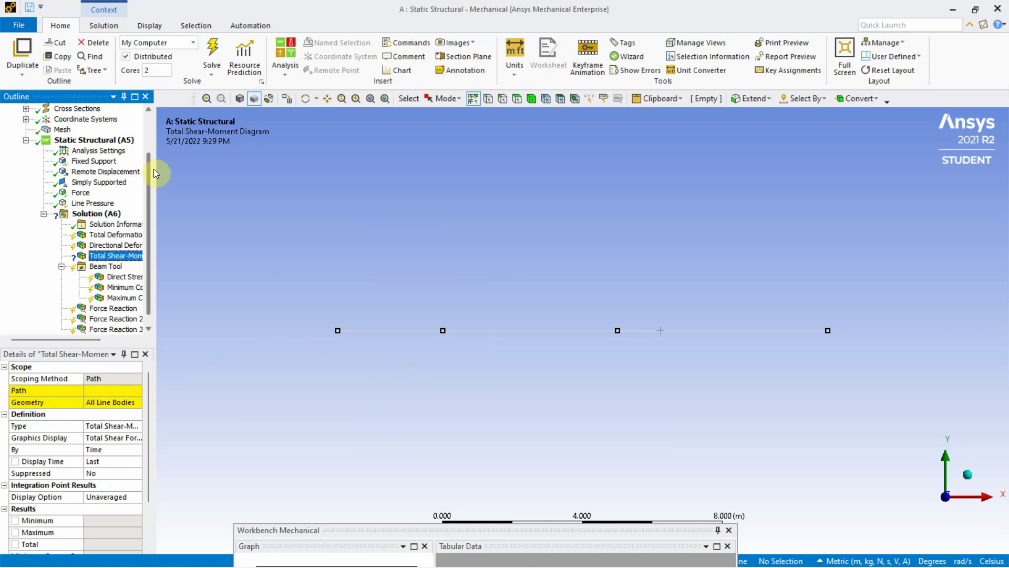
Add a Path under Construction Geometry in the model
{"action": "left_click_drag", "start_coordinate": [151, 166], "coordinate": [148, 102]}
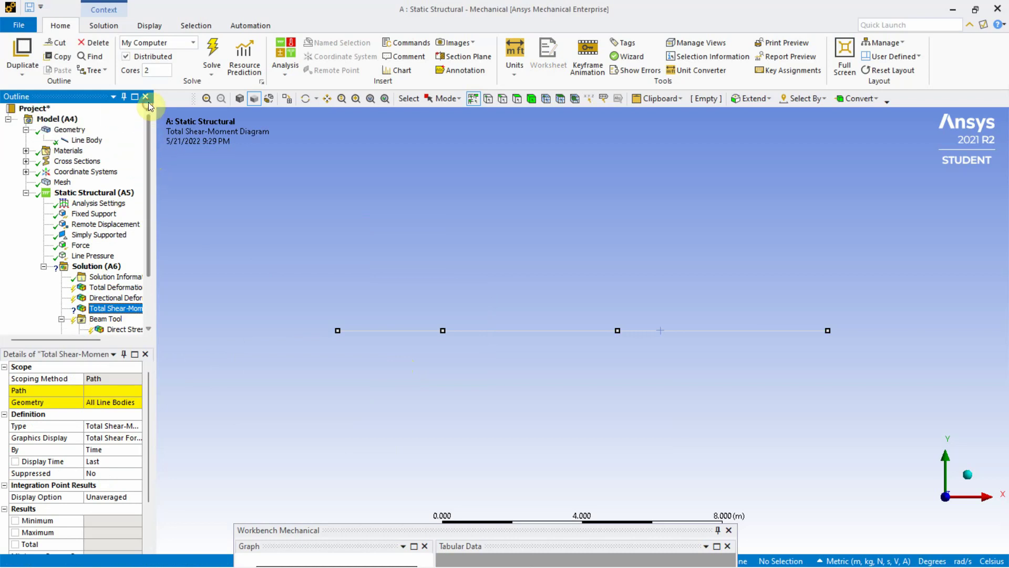
{"action": "left_click", "coordinate": [69, 121]}
{"action": "right_click", "coordinate": [70, 121]}
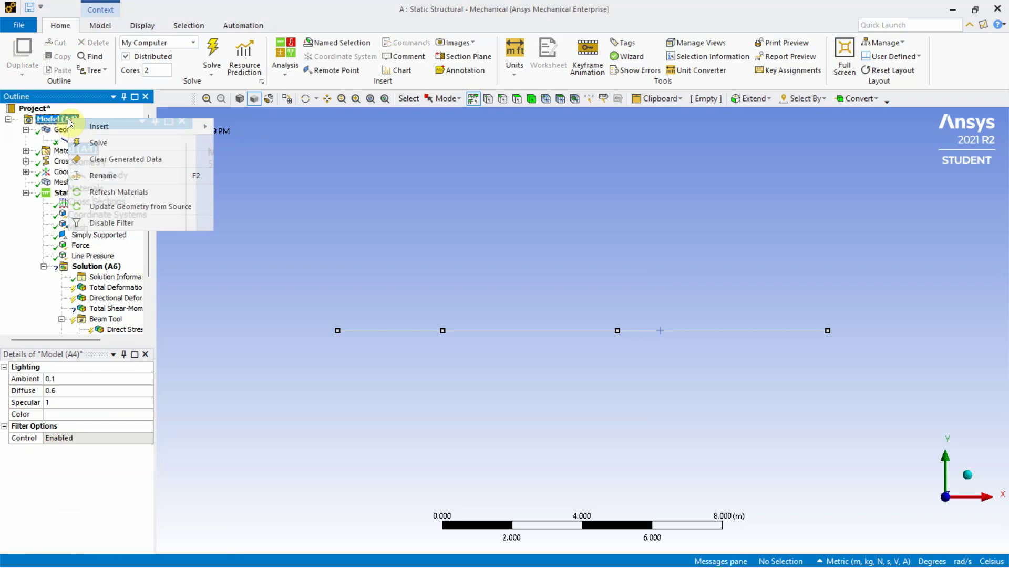
{"action": "mouse_move", "coordinate": [81, 132]}
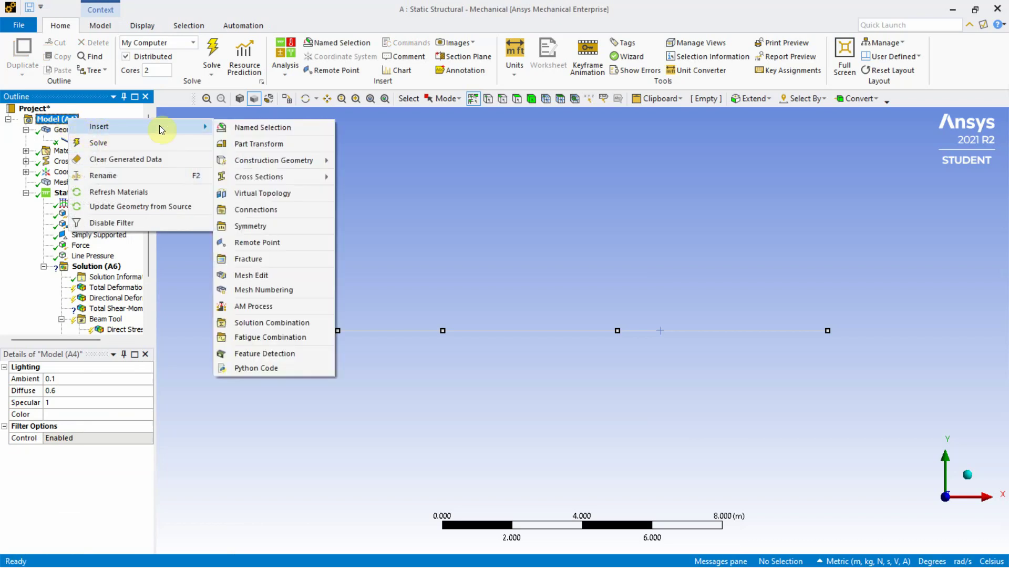
{"action": "mouse_move", "coordinate": [289, 162]}
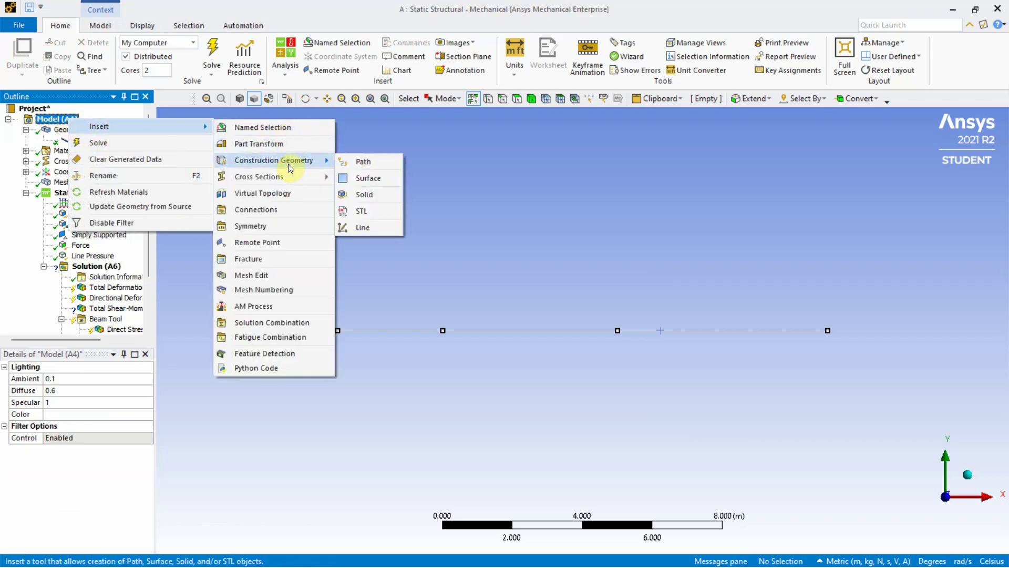
{"action": "left_click", "coordinate": [360, 161]}
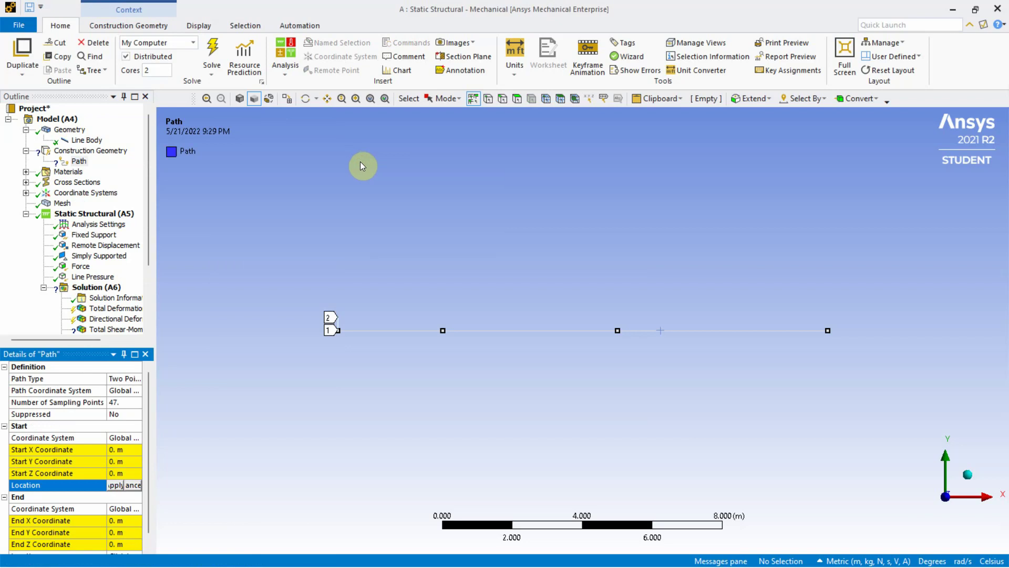
Move the path's Details pane back below the top of the model tree so its start and end properties can be read
{"action": "left_click_drag", "start_coordinate": [105, 354], "coordinate": [91, 339]}
{"action": "left_click", "coordinate": [113, 96]}
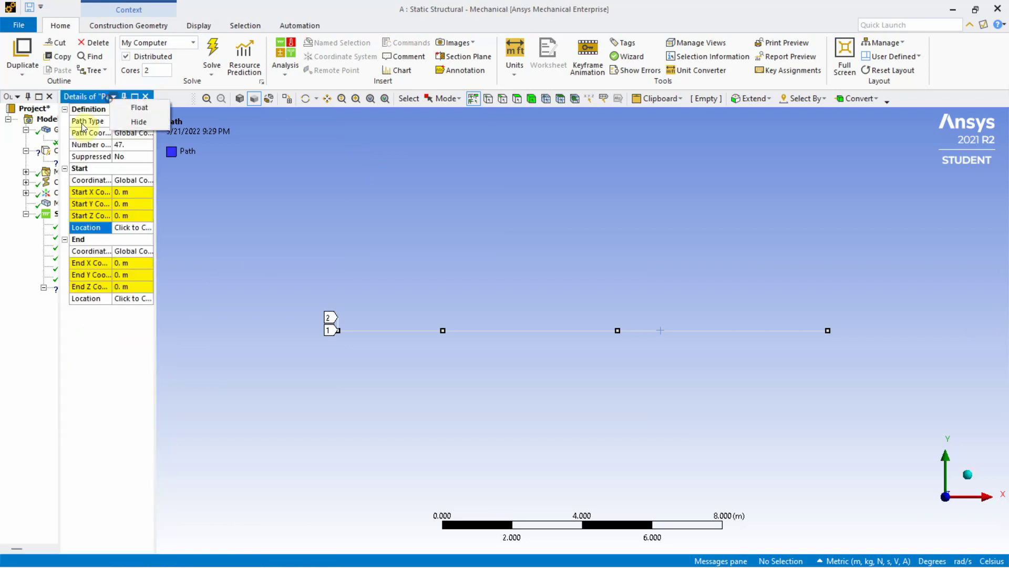
{"action": "left_click", "coordinate": [82, 98]}
{"action": "left_click_drag", "start_coordinate": [82, 98], "coordinate": [70, 348]}
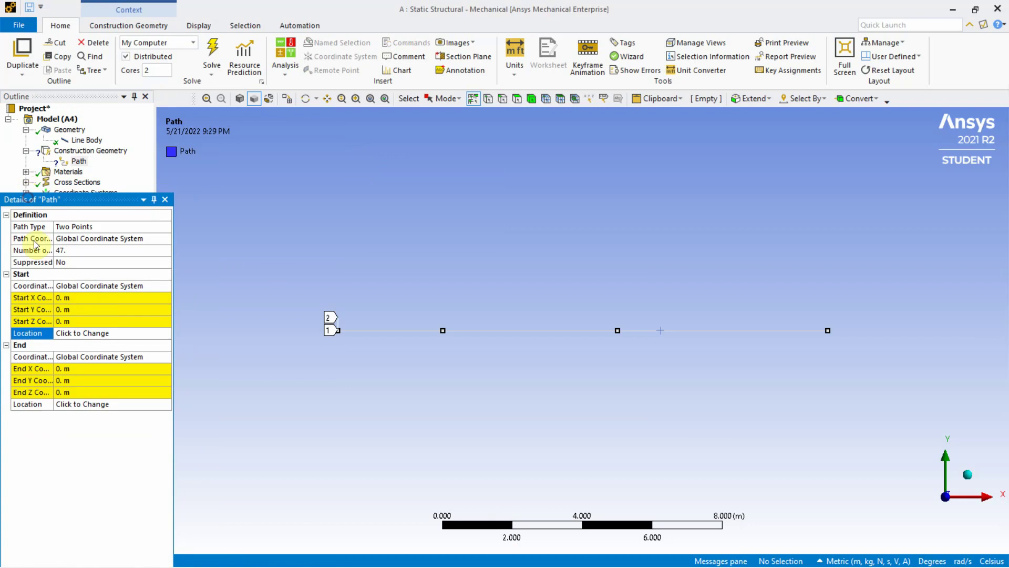
Set the path type to Edge and scope it to the 3 m and 5 m beam edges
{"action": "left_click", "coordinate": [134, 225]}
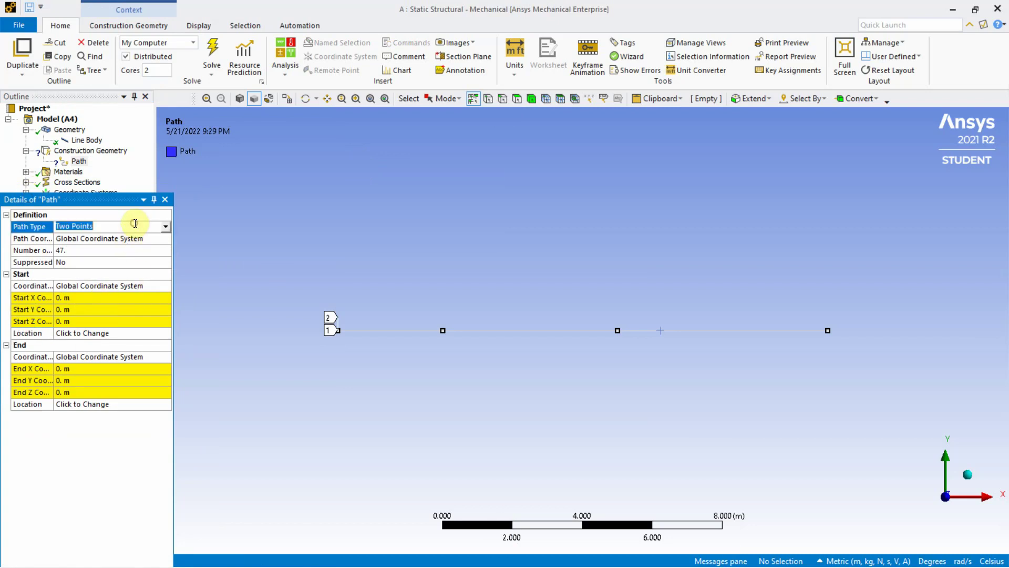
{"action": "left_click", "coordinate": [167, 226]}
{"action": "left_click", "coordinate": [110, 246]}
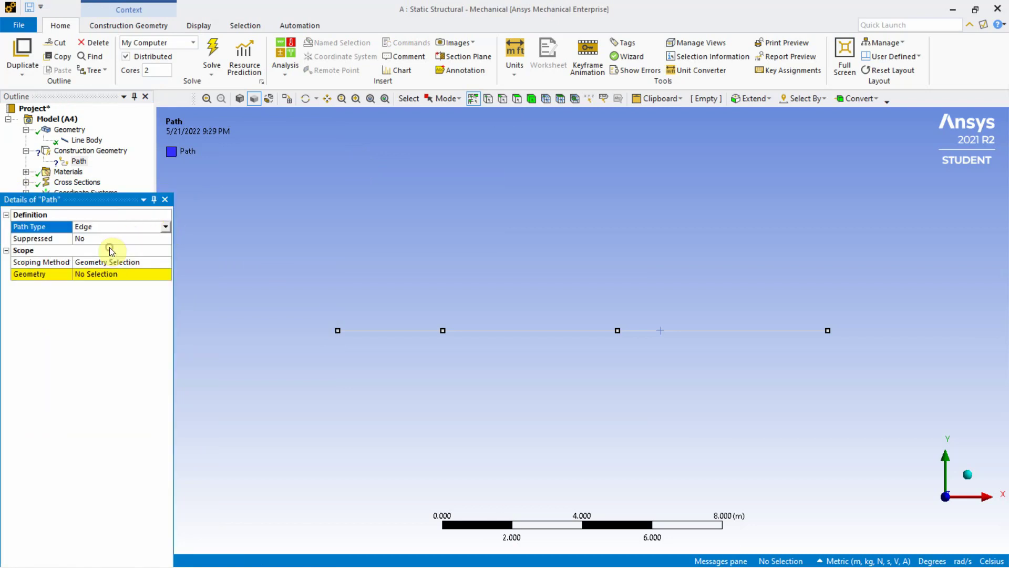
{"action": "left_click", "coordinate": [405, 329]}
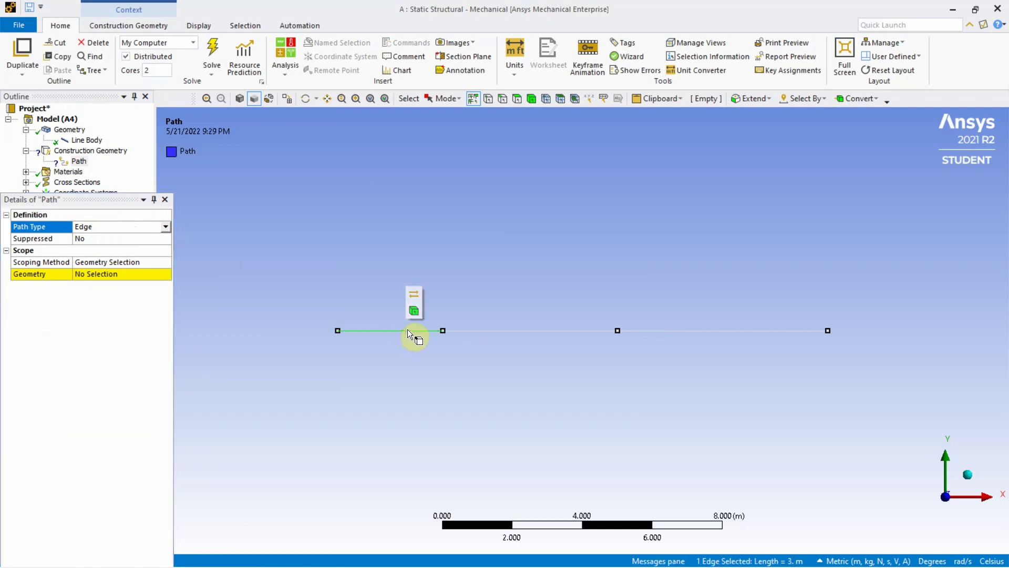
{"action": "left_click", "coordinate": [492, 330], "text": "ctrl"}
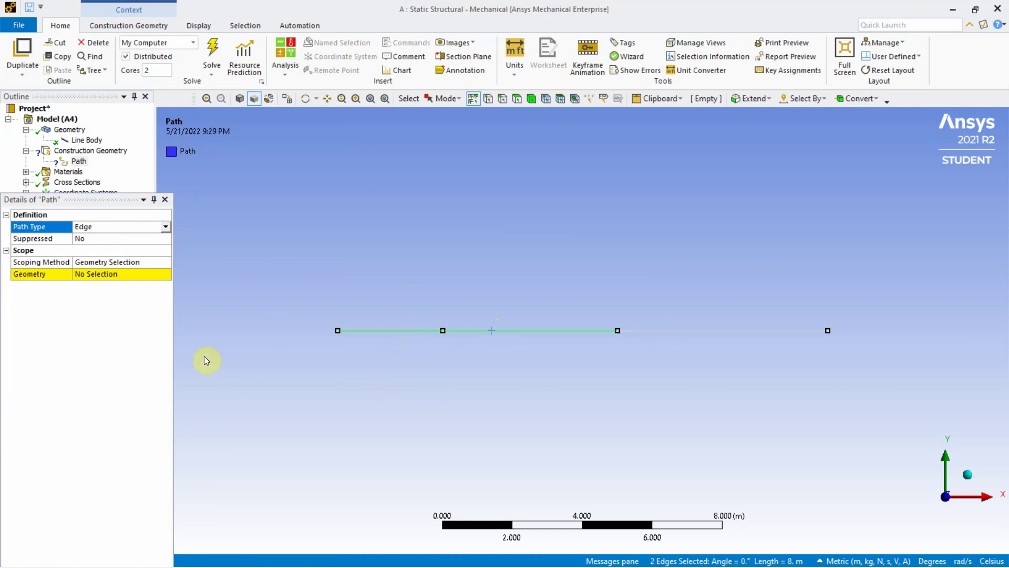
{"action": "left_click", "coordinate": [87, 274]}
{"action": "left_click", "coordinate": [86, 274]}
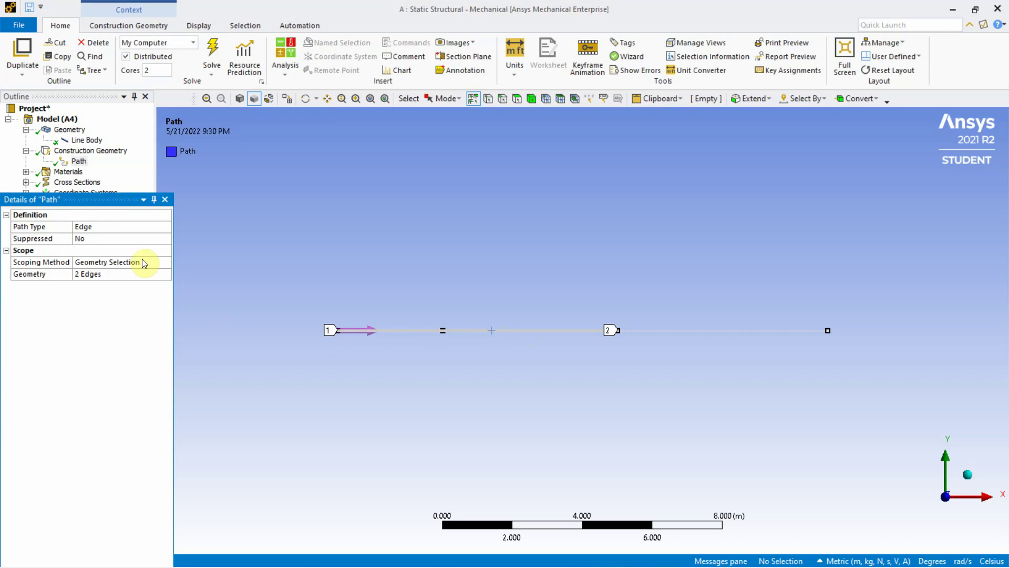
Delete the two-edge path from Construction Geometry
{"action": "left_click_drag", "start_coordinate": [108, 199], "coordinate": [77, 349]}
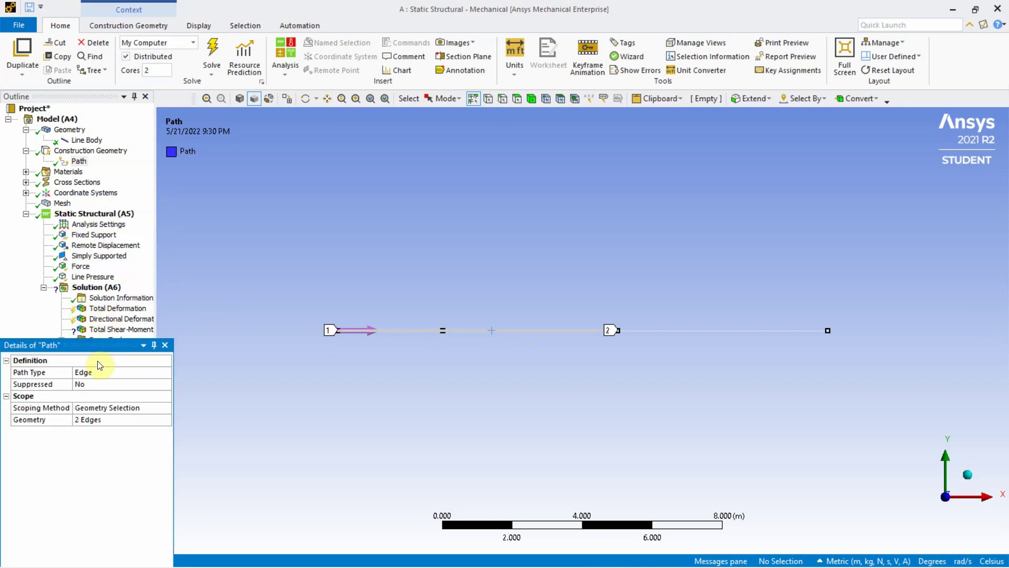
{"action": "left_click_drag", "start_coordinate": [105, 339], "coordinate": [113, 287]}
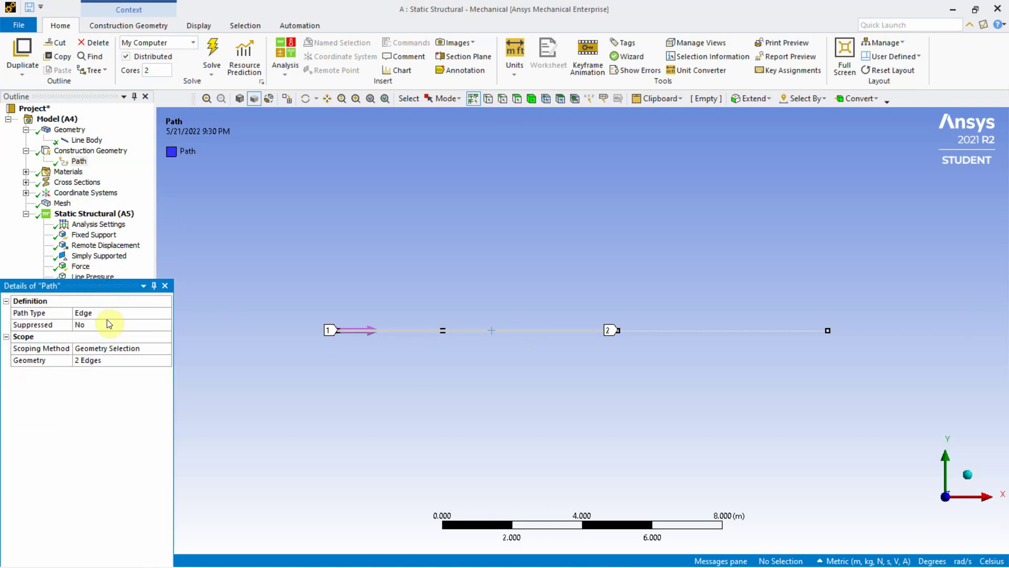
{"action": "left_click", "coordinate": [79, 162]}
{"action": "right_click", "coordinate": [79, 162]}
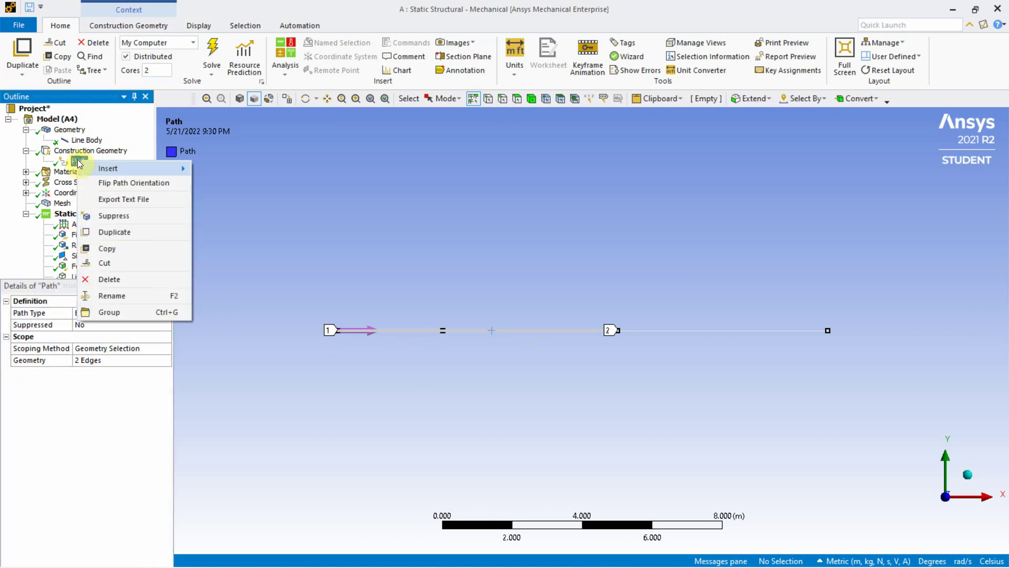
{"action": "left_click", "coordinate": [115, 275]}
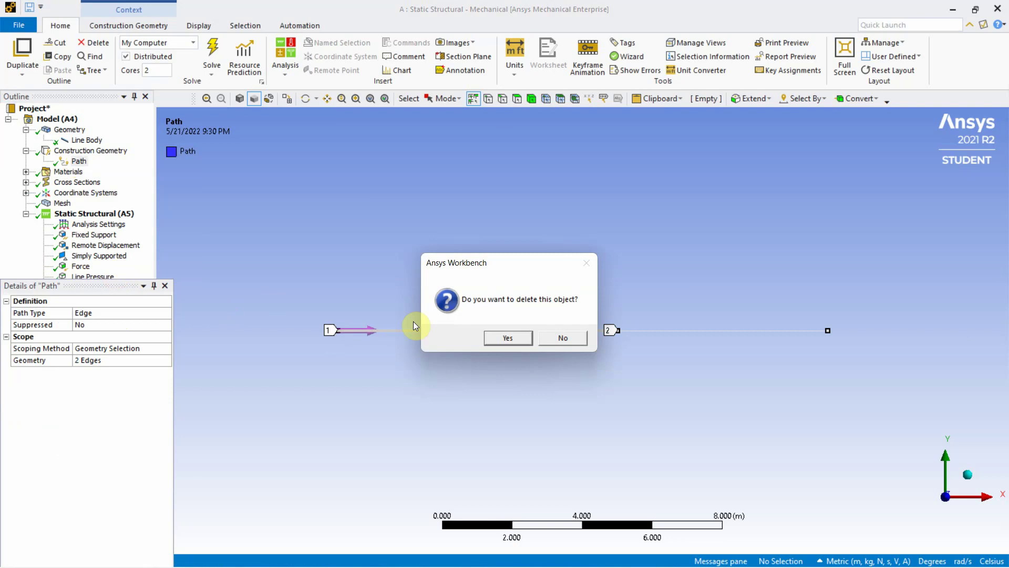
{"action": "left_click", "coordinate": [498, 339]}
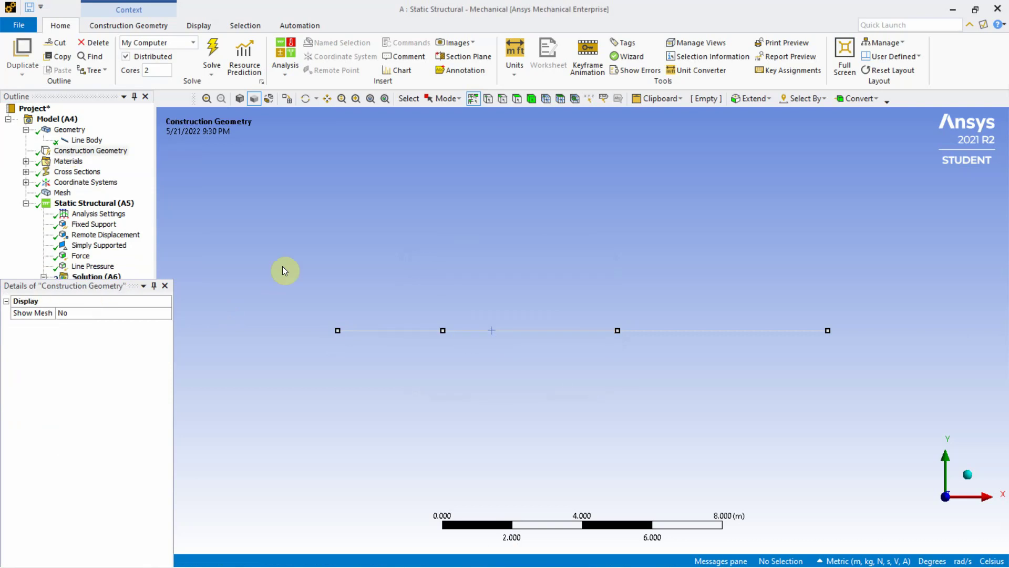
Insert a new Path under Construction Geometry
{"action": "left_click", "coordinate": [87, 151]}
{"action": "right_click", "coordinate": [87, 151]}
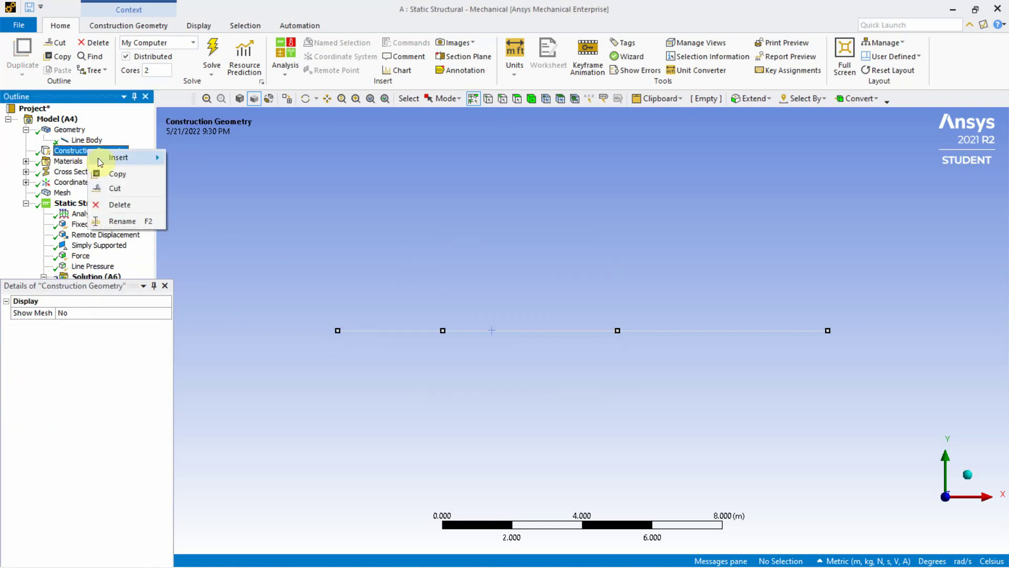
{"action": "mouse_move", "coordinate": [106, 159]}
{"action": "left_click", "coordinate": [199, 157]}
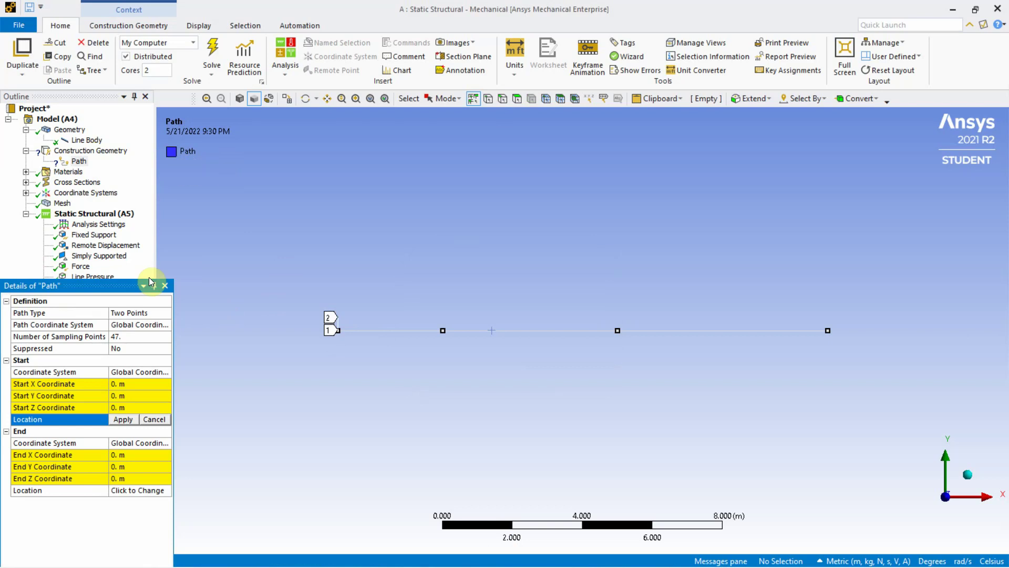
Set the new path's type to Edge and scope it to all three edges of the beam
{"action": "left_click", "coordinate": [167, 315]}
{"action": "left_click", "coordinate": [166, 313]}
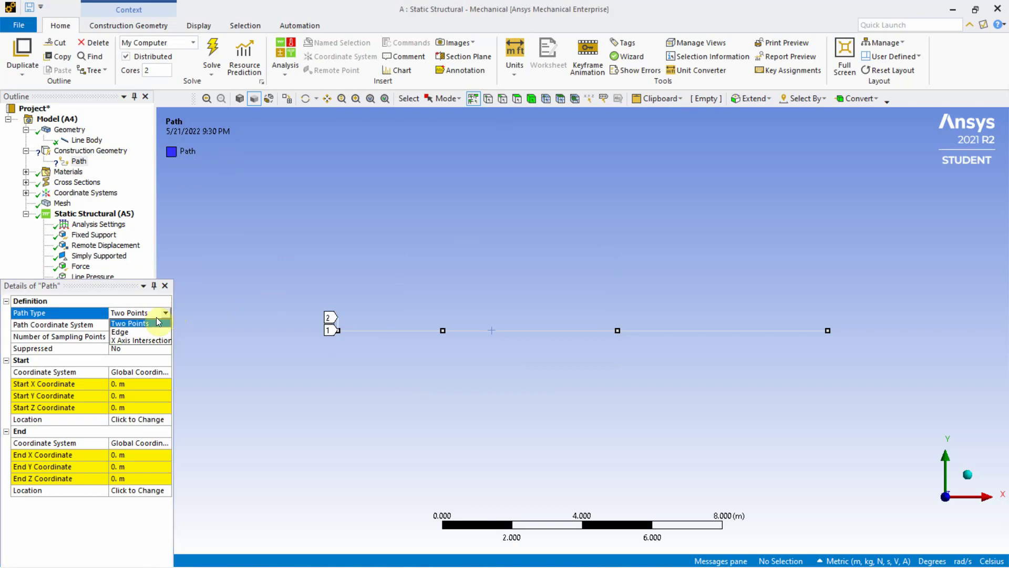
{"action": "left_click", "coordinate": [138, 332]}
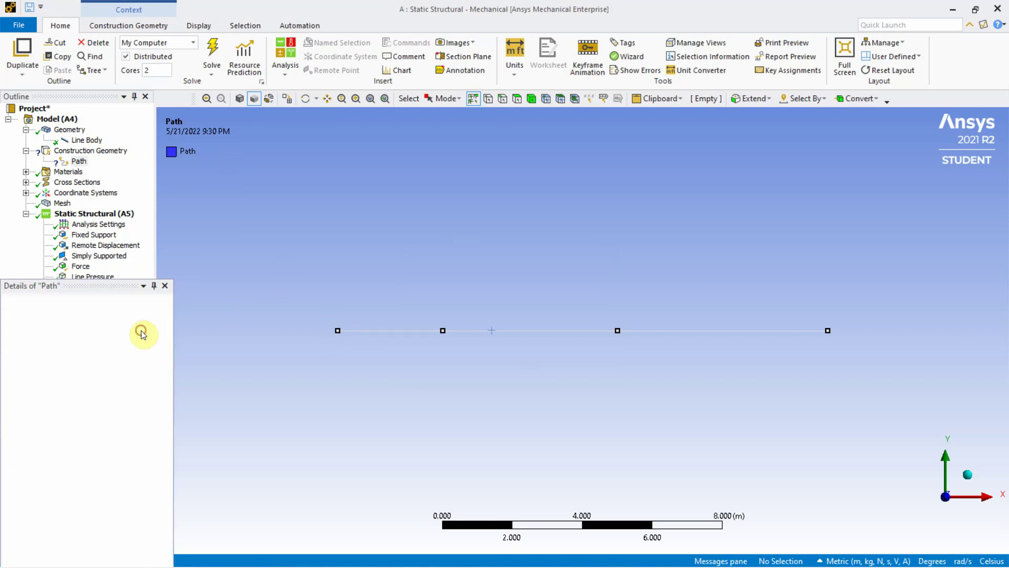
{"action": "left_click", "coordinate": [371, 330]}
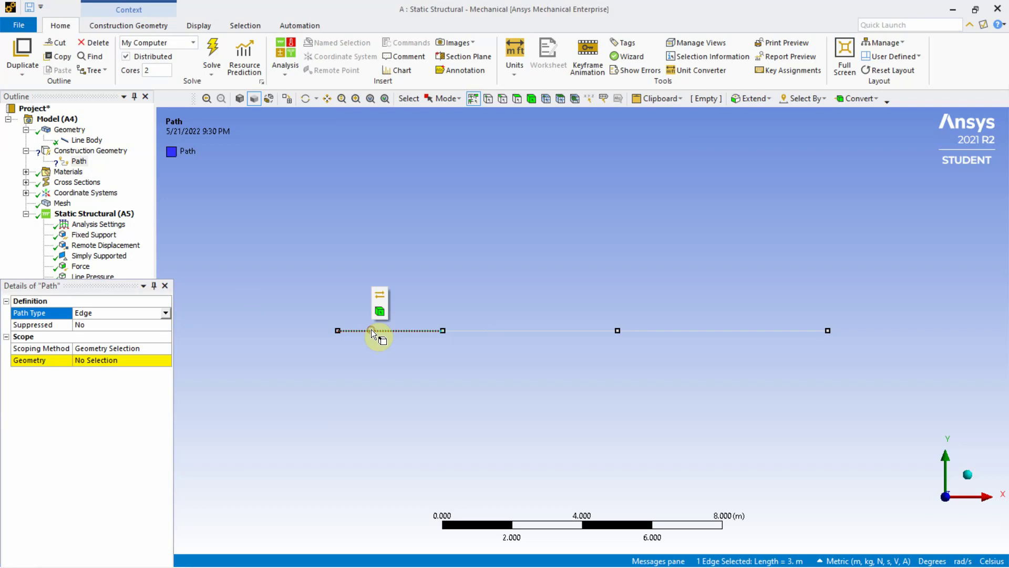
{"action": "left_click", "coordinate": [478, 330], "text": "ctrl"}
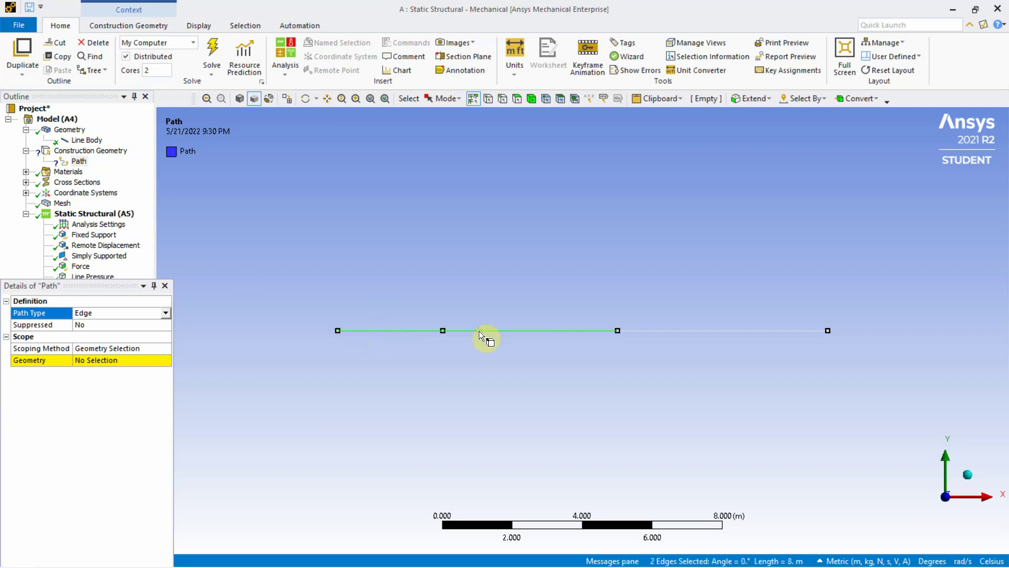
{"action": "left_click", "coordinate": [650, 330], "text": "ctrl"}
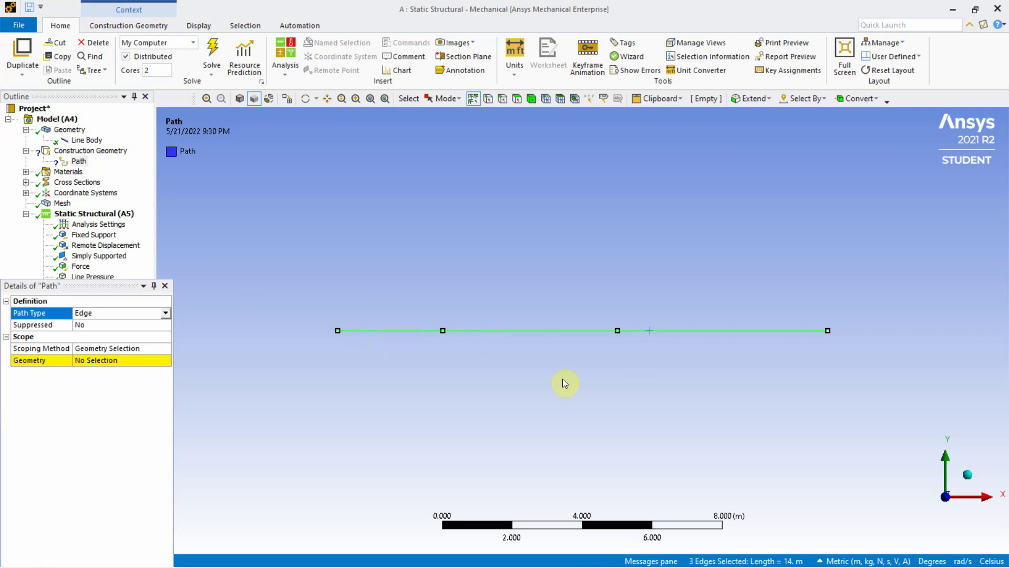
{"action": "left_click", "coordinate": [84, 360]}
{"action": "left_click", "coordinate": [90, 360]}
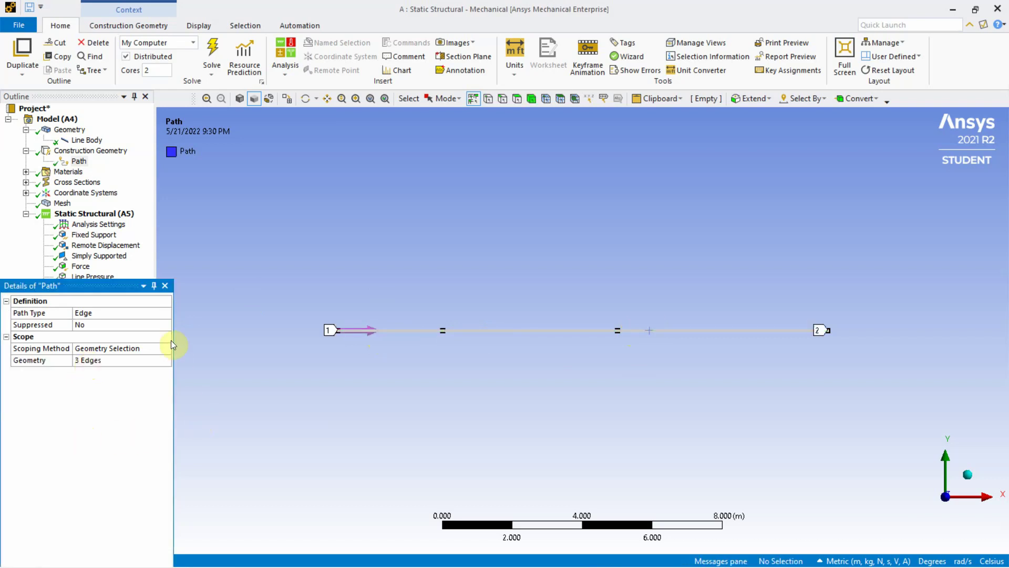
Dock and widen the details pane, and assign the path to the Total Shear-Moment Diagram result
{"action": "left_click_drag", "start_coordinate": [101, 288], "coordinate": [79, 358]}
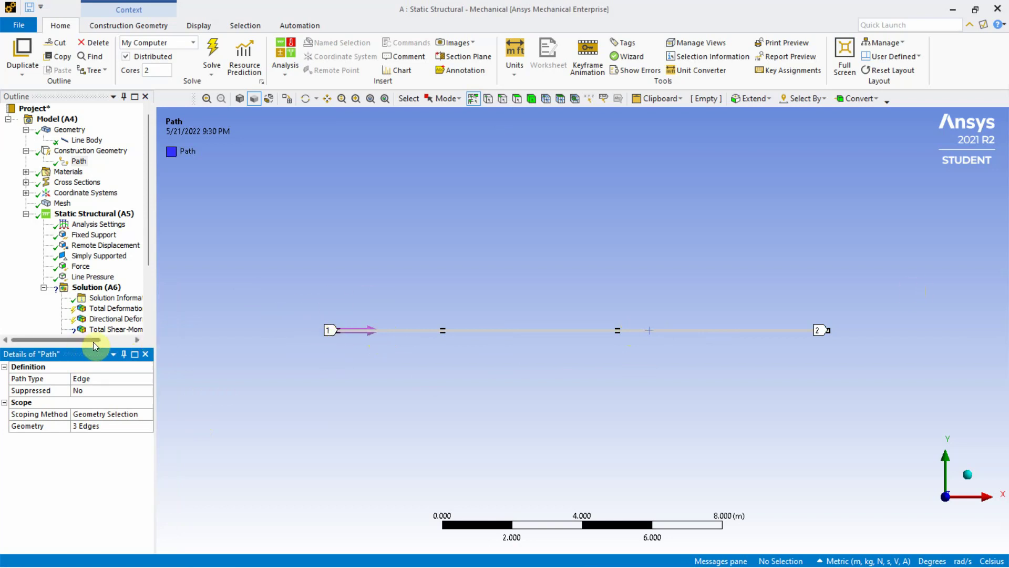
{"action": "left_click", "coordinate": [110, 329]}
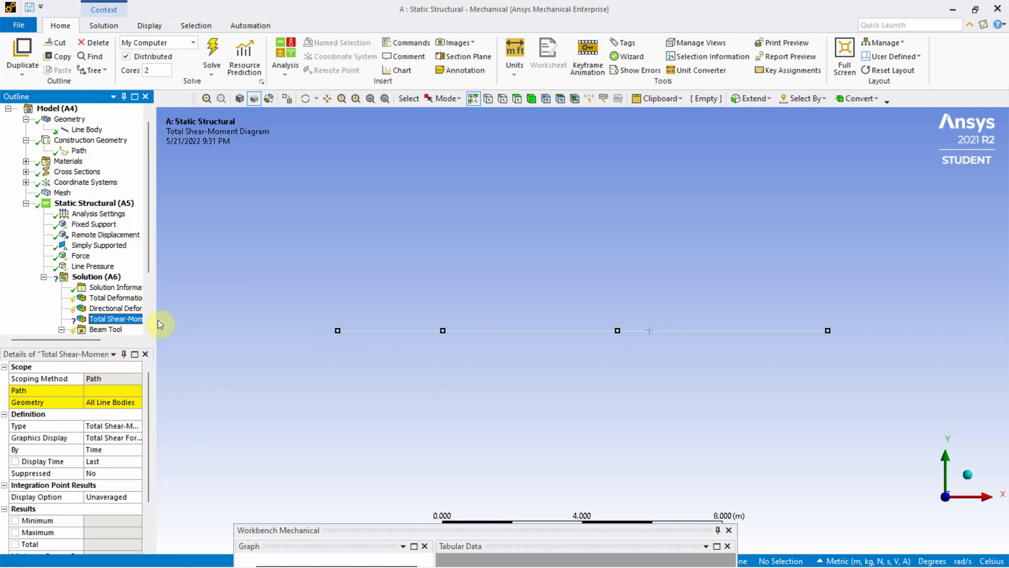
{"action": "left_click_drag", "start_coordinate": [154, 320], "coordinate": [234, 317]}
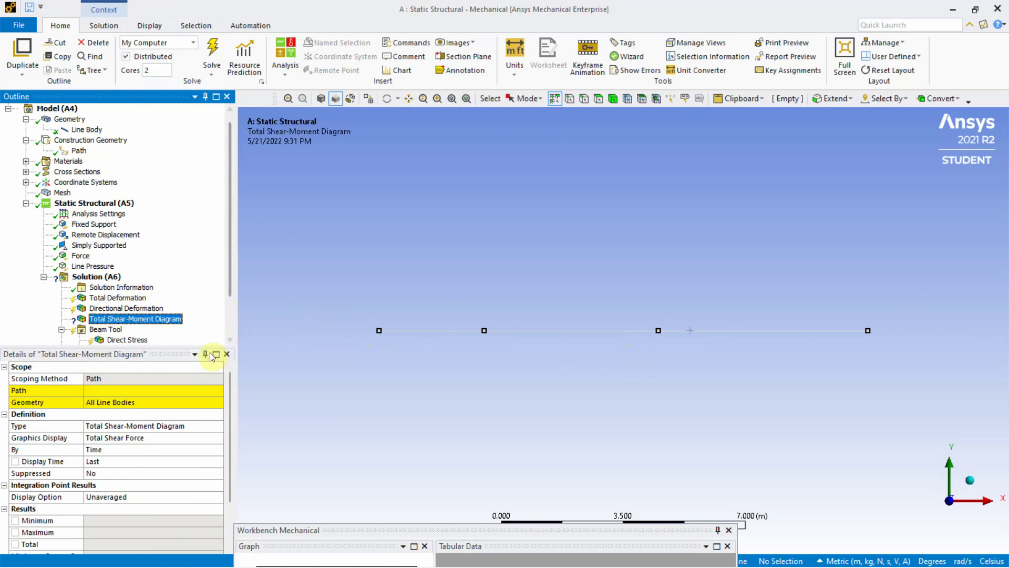
{"action": "left_click", "coordinate": [129, 391]}
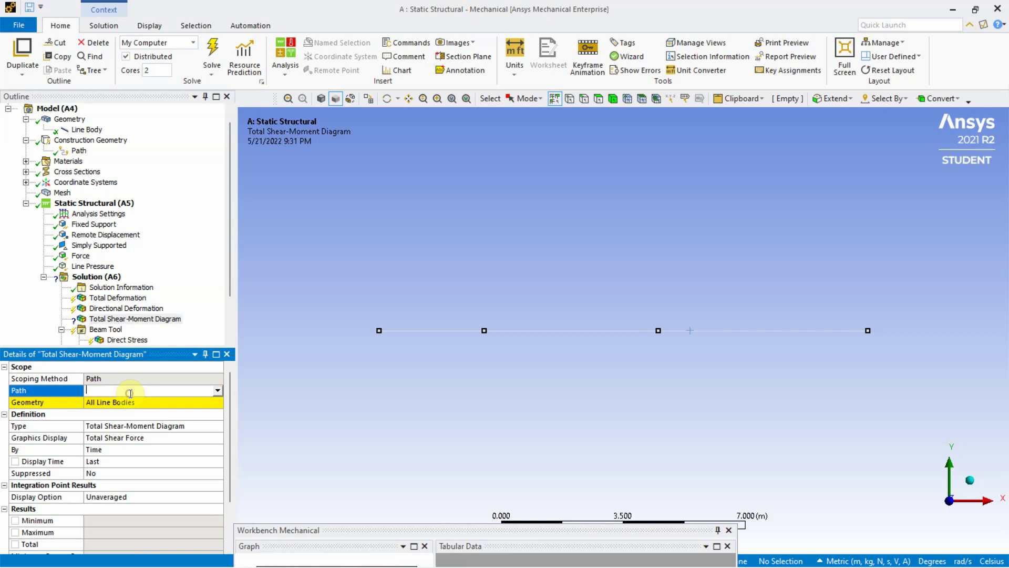
{"action": "left_click", "coordinate": [219, 389]}
{"action": "left_click", "coordinate": [171, 401]}
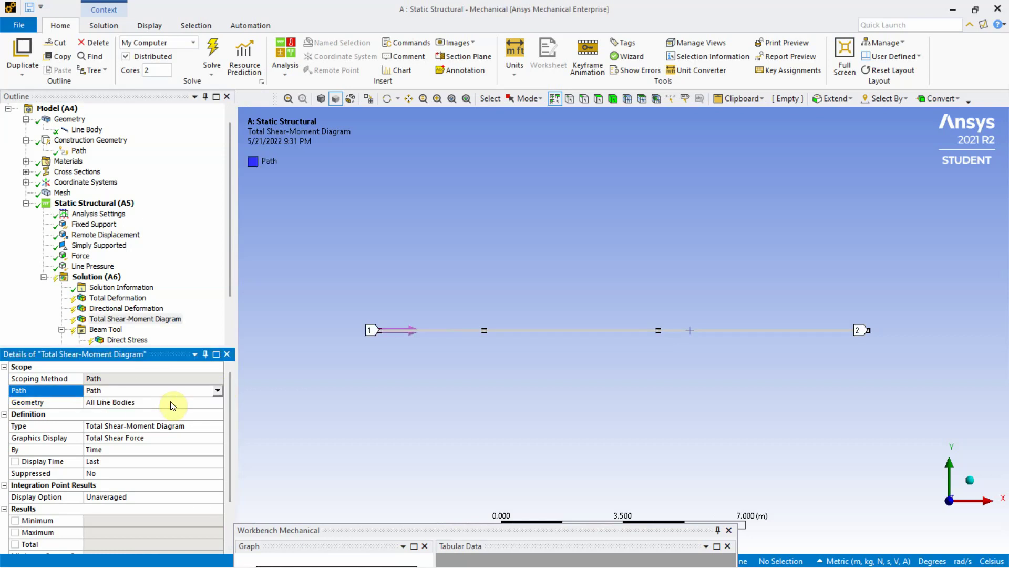
Set the shear-moment diagram's type to Directional Shear-Moment Diagram (VY-MZ-UY)
{"action": "left_click", "coordinate": [141, 426]}
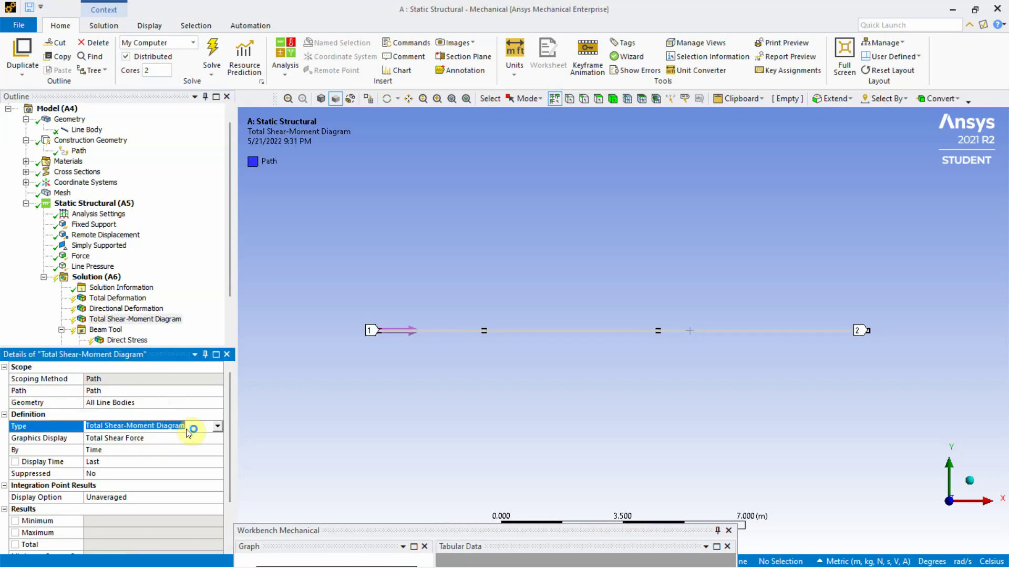
{"action": "left_click", "coordinate": [220, 425]}
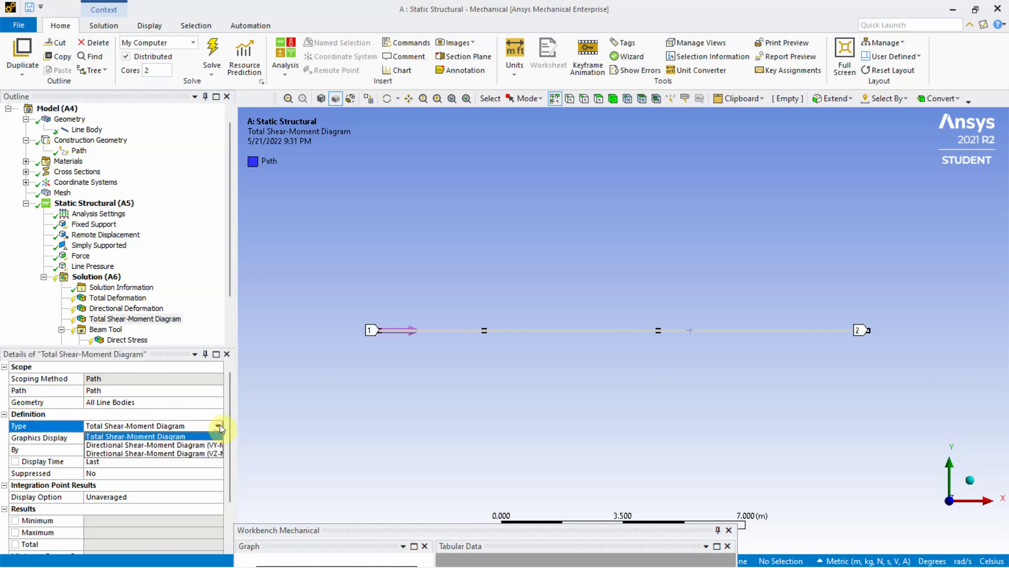
{"action": "left_click", "coordinate": [175, 446]}
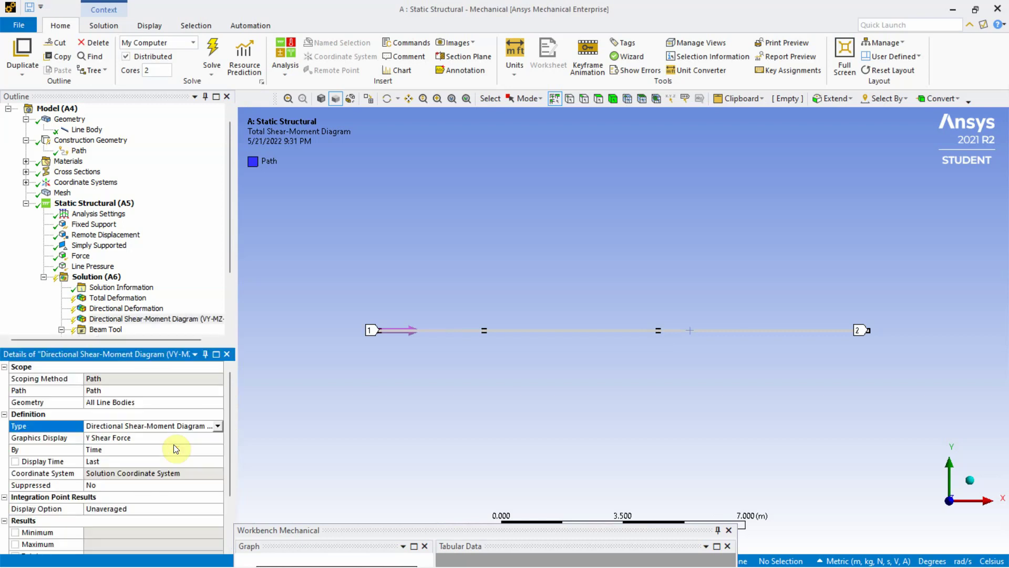
Review the solution's force reactions, combined stresses, total deformation and directional shear-moment diagram with the full result list in view
{"action": "left_click_drag", "start_coordinate": [150, 349], "coordinate": [133, 430]}
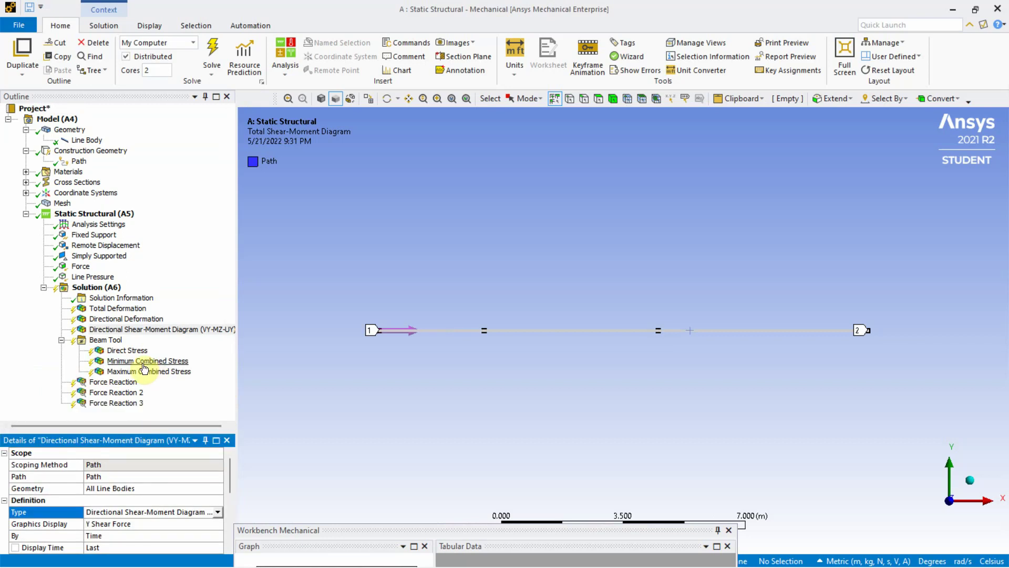
{"action": "left_click", "coordinate": [124, 383]}
{"action": "left_click", "coordinate": [125, 393]}
{"action": "left_click", "coordinate": [124, 402]}
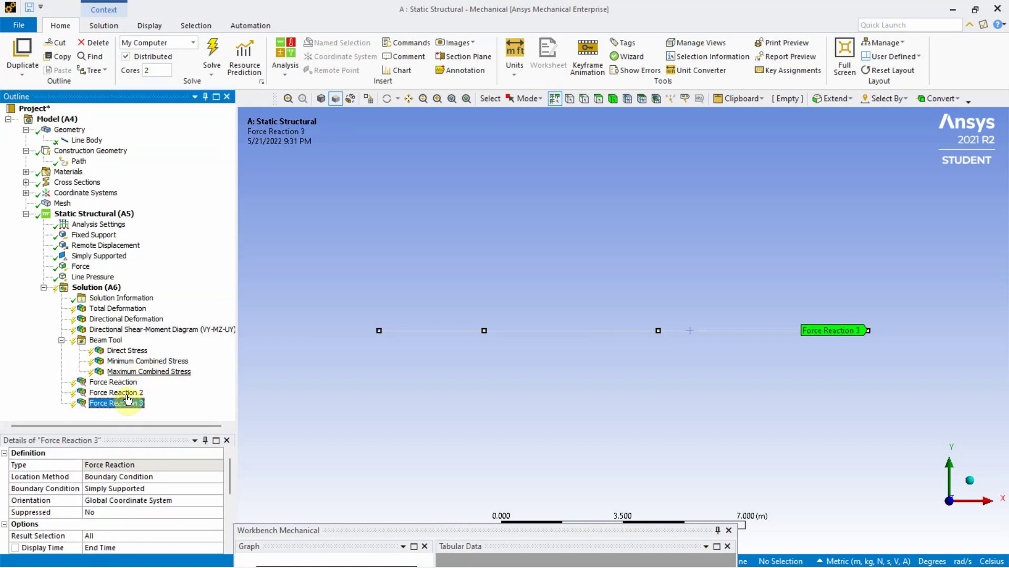
{"action": "left_click", "coordinate": [142, 361]}
{"action": "left_click", "coordinate": [145, 373]}
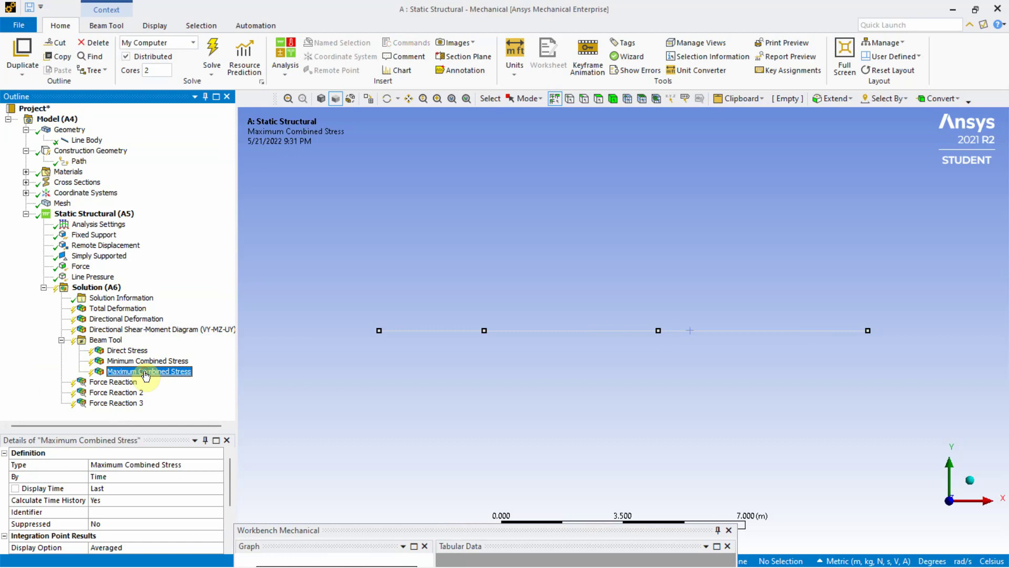
{"action": "left_click", "coordinate": [125, 309]}
{"action": "left_click", "coordinate": [163, 329]}
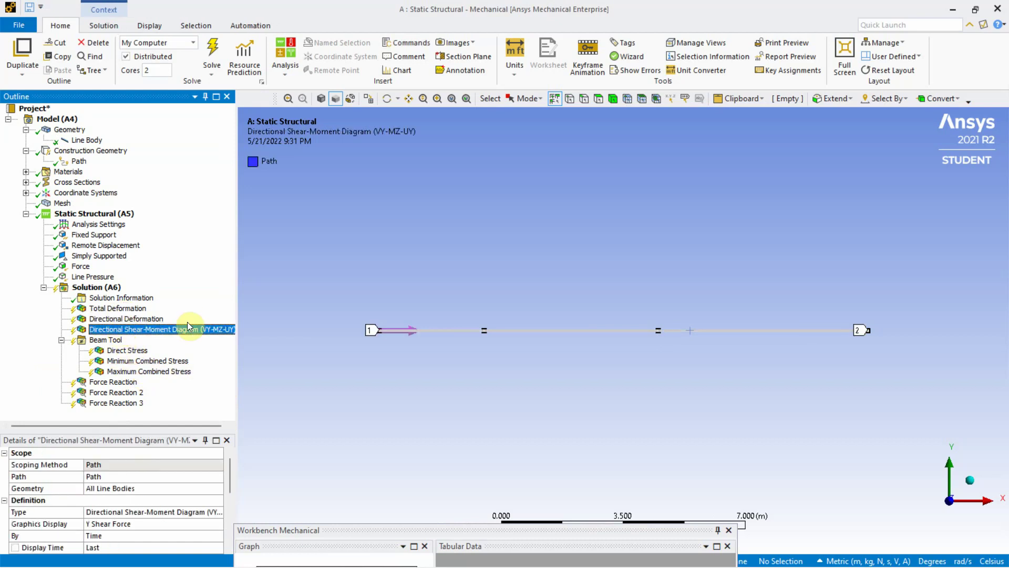
Change the Beam Tool's Minimum Combined Stress result to the type Maximum Bending Stress
{"action": "left_click", "coordinate": [174, 363]}
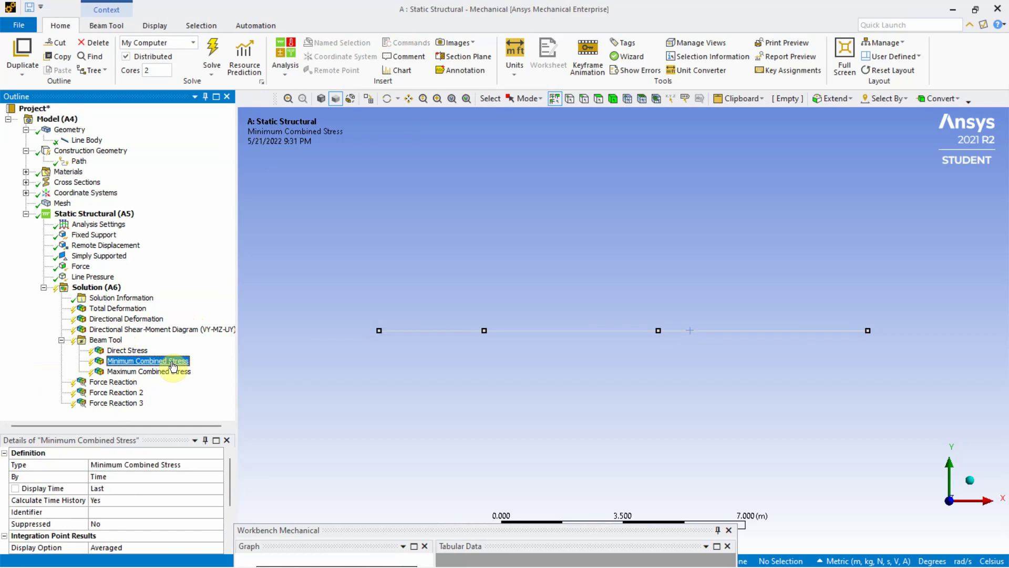
{"action": "left_click", "coordinate": [191, 468]}
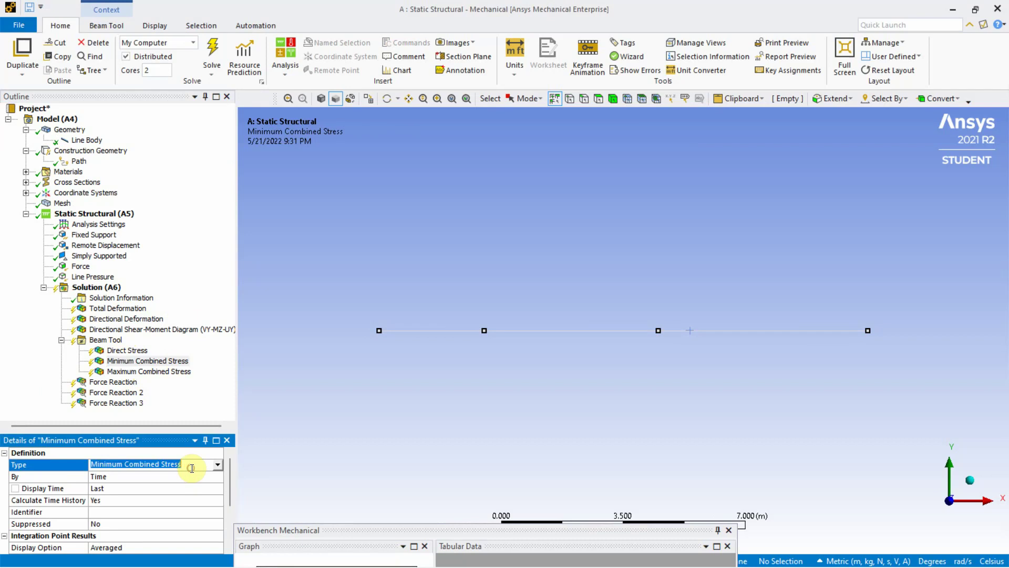
{"action": "left_click", "coordinate": [218, 464]}
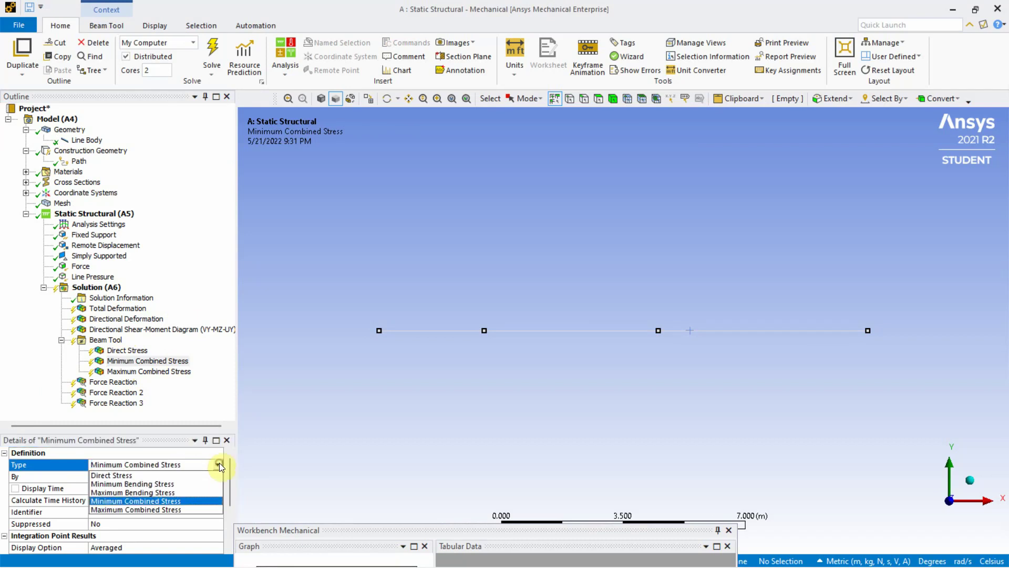
{"action": "left_click", "coordinate": [175, 493]}
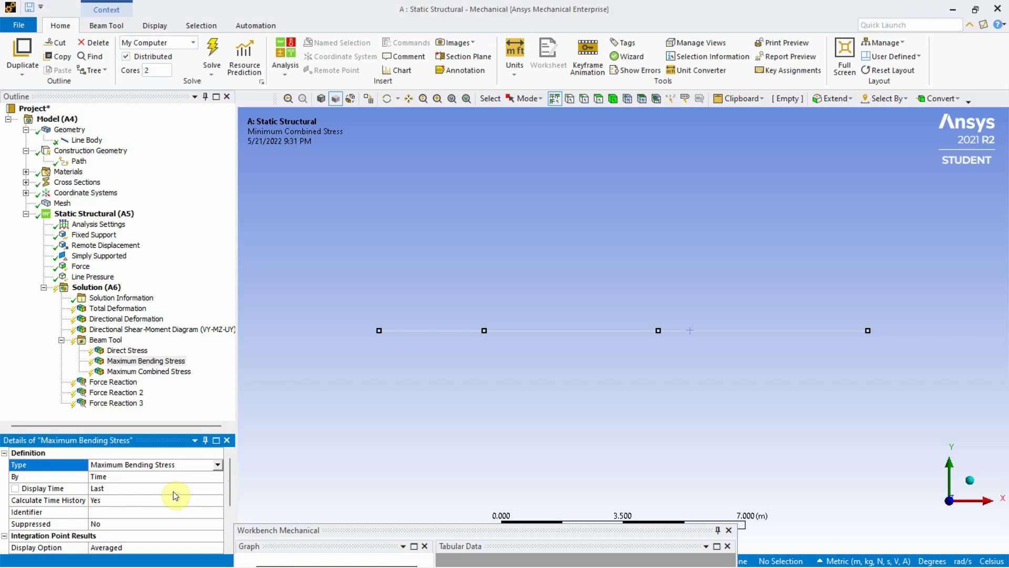
Change the Beam Tool's Maximum Combined Stress result to the type Minimum Bending Stress
{"action": "left_click", "coordinate": [161, 371]}
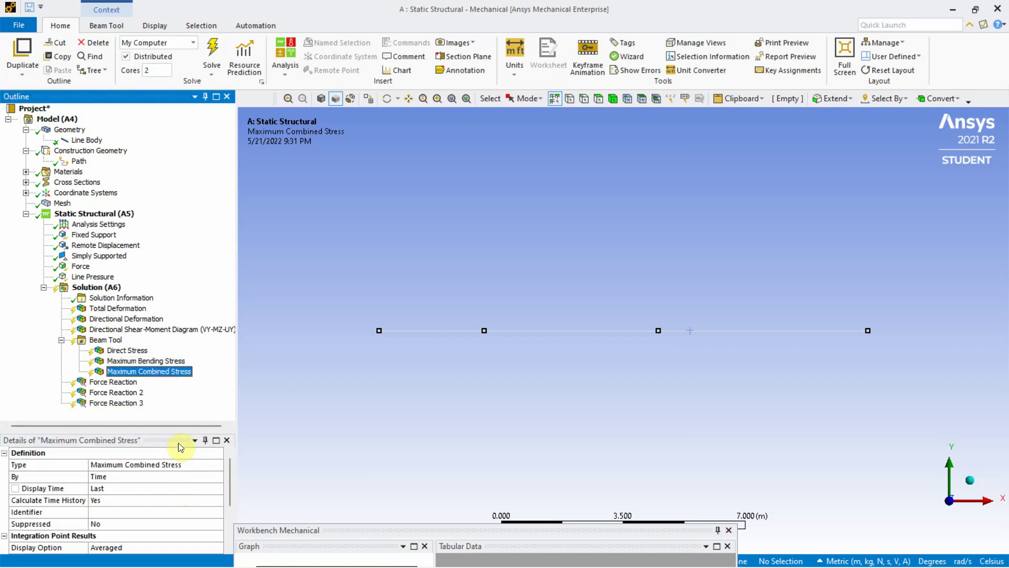
{"action": "left_click", "coordinate": [181, 465]}
{"action": "left_click", "coordinate": [217, 465]}
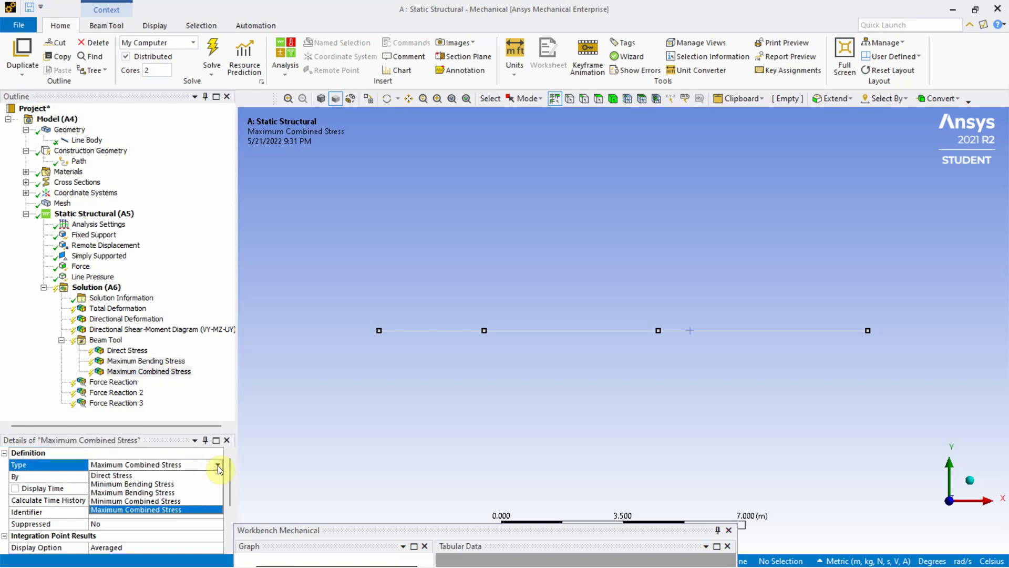
{"action": "left_click", "coordinate": [182, 485]}
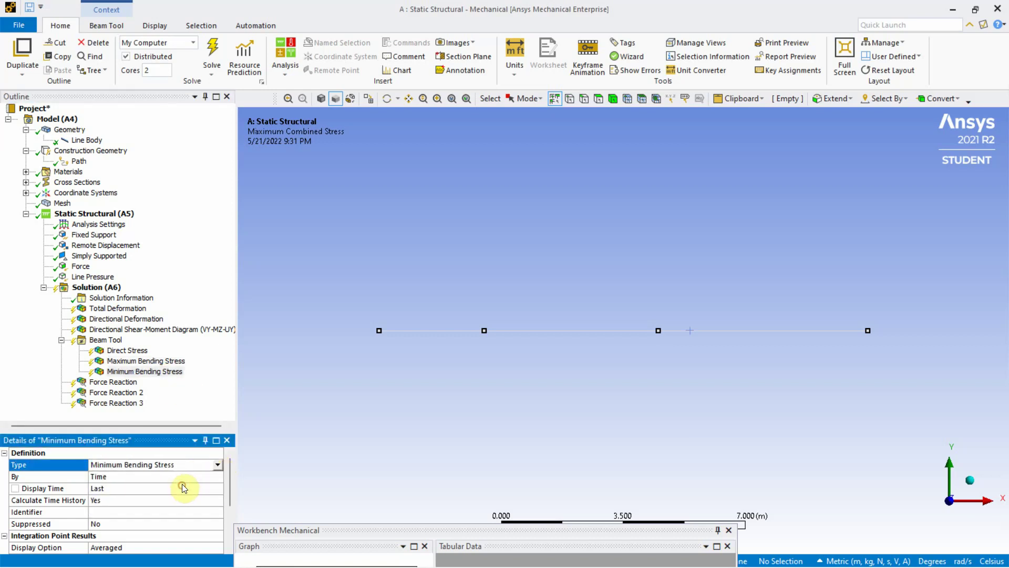
Evaluate all results of the static structural solution
{"action": "left_click", "coordinate": [90, 289]}
{"action": "right_click", "coordinate": [90, 289]}
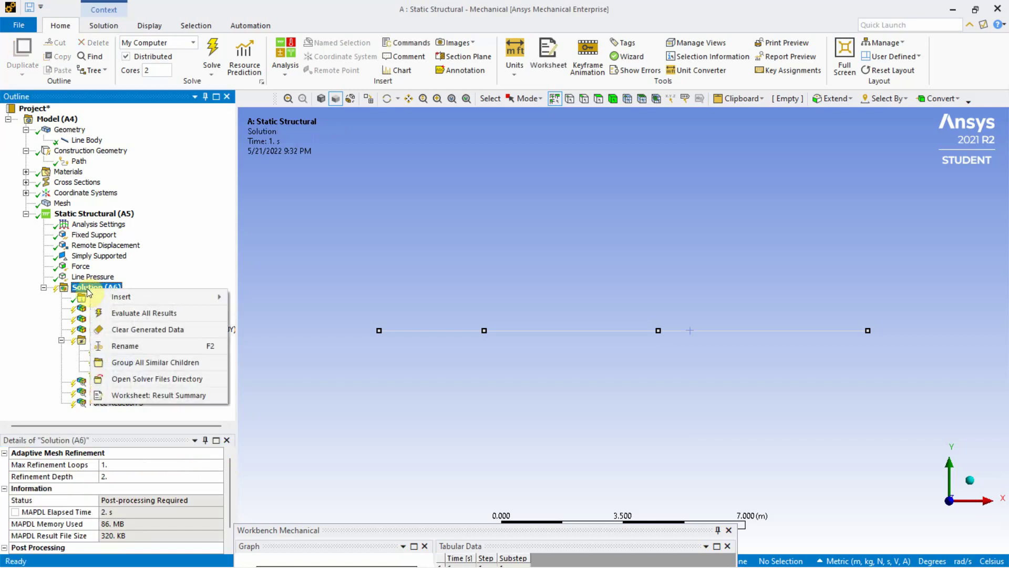
{"action": "left_click", "coordinate": [124, 314]}
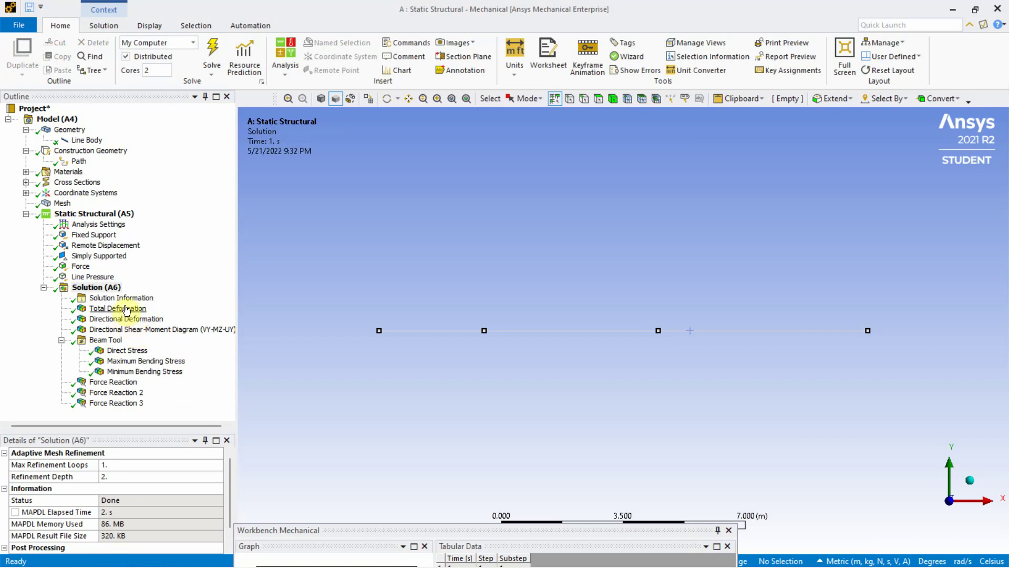
Display the Total Deformation result and probe it near the most deflected point of the beam's end span
{"action": "left_click", "coordinate": [126, 309]}
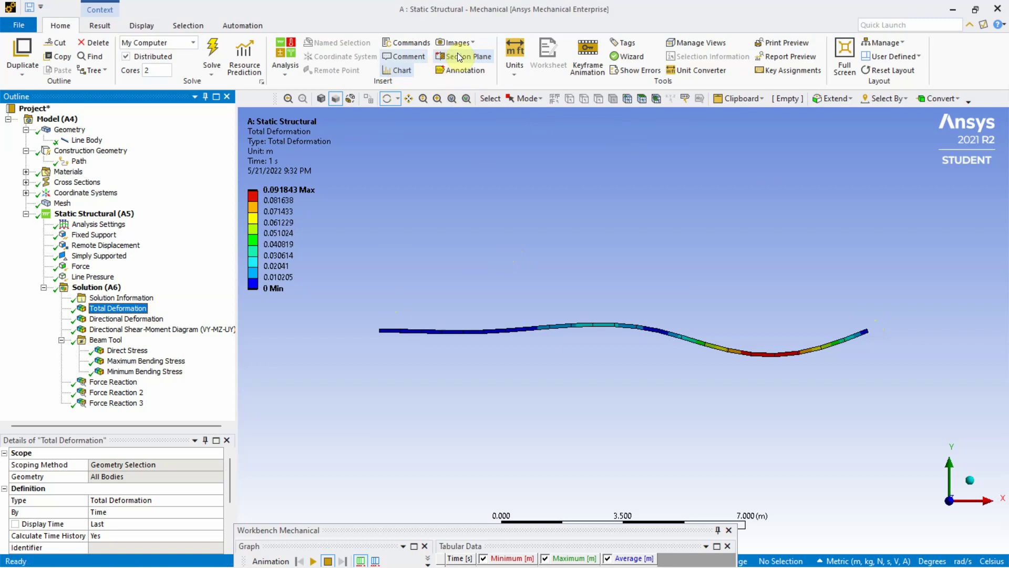
{"action": "left_click", "coordinate": [100, 26]}
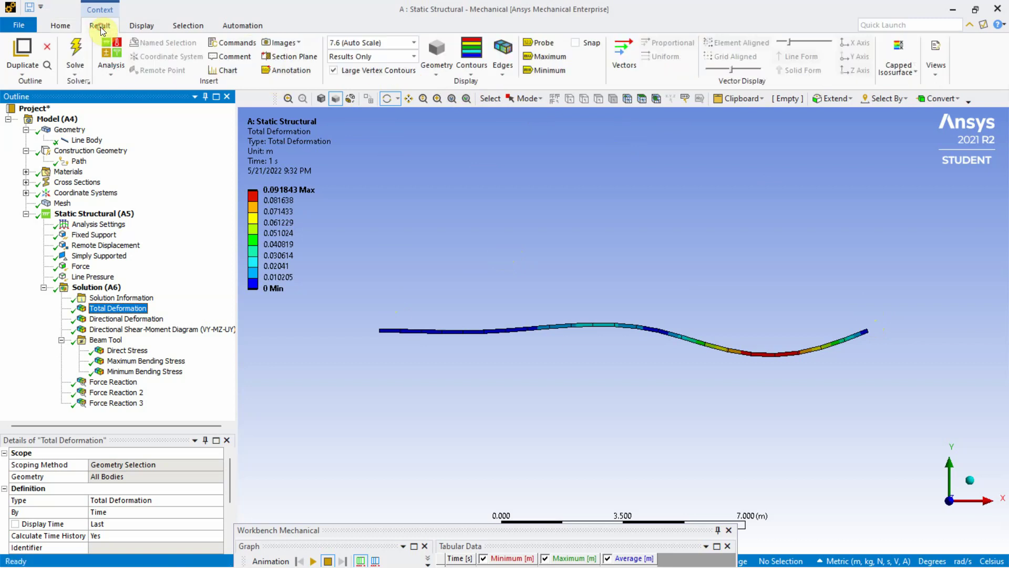
{"action": "left_click", "coordinate": [538, 43]}
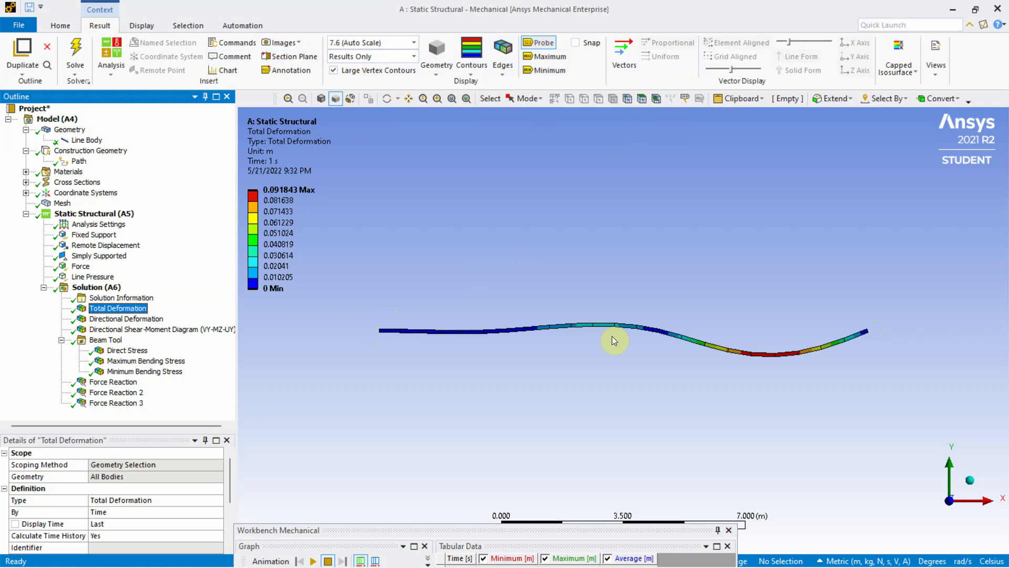
{"action": "left_click", "coordinate": [770, 354]}
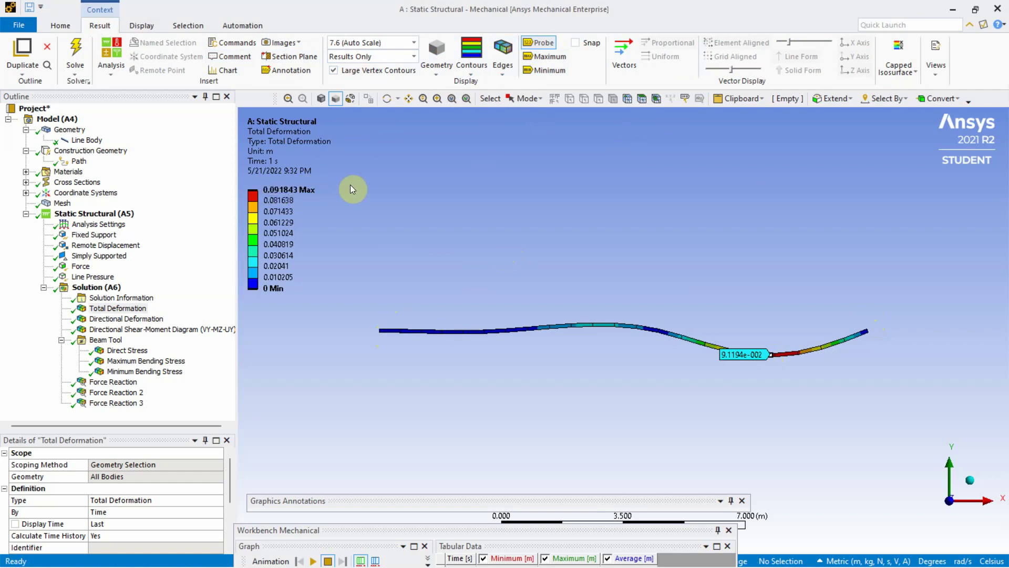
{"action": "left_click", "coordinate": [283, 201]}
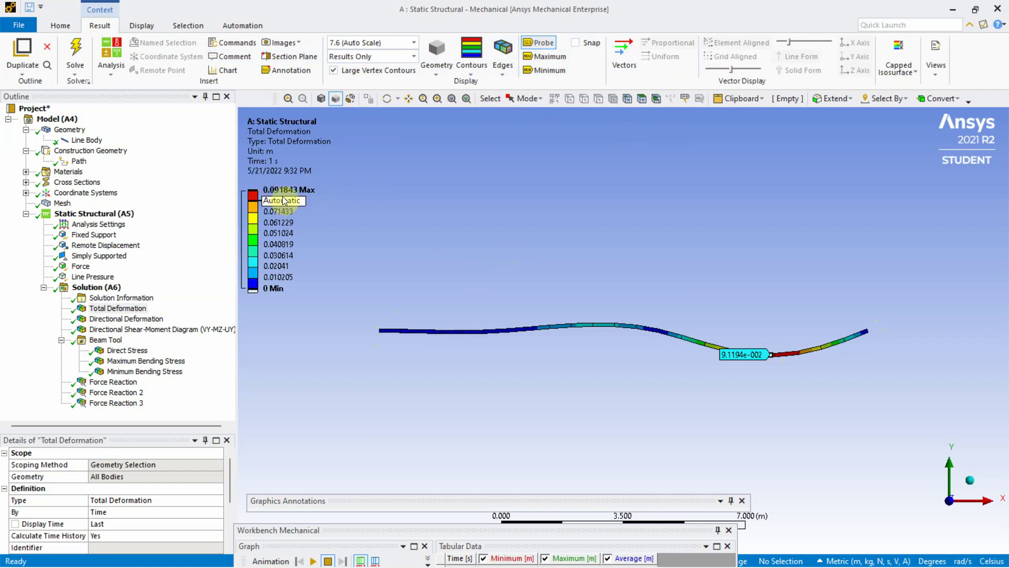
{"action": "left_click", "coordinate": [383, 186]}
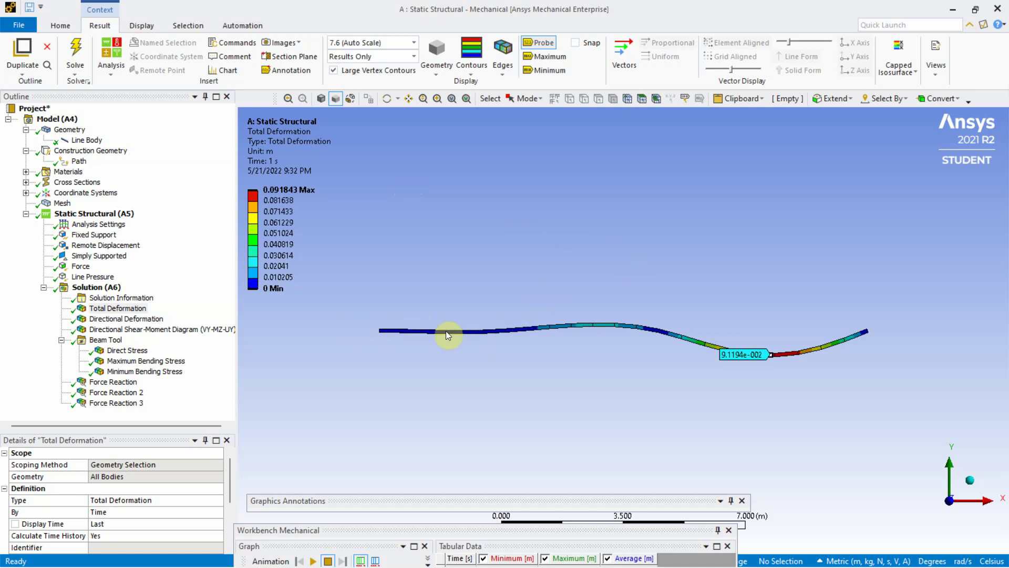
Review the Y-axis directional deformation, the maximum bending stress and the three force reactions
{"action": "left_click", "coordinate": [150, 320]}
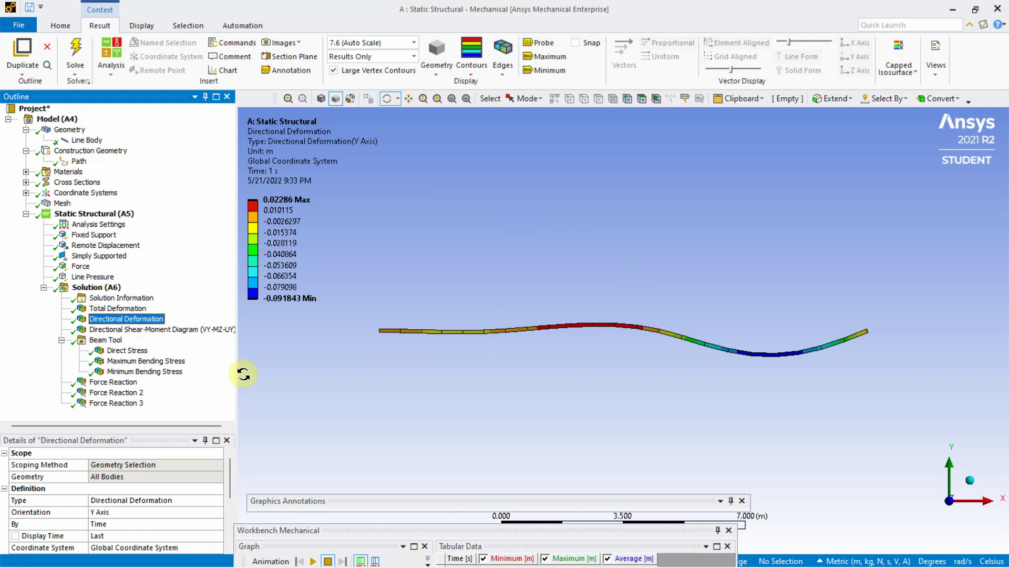
{"action": "left_click", "coordinate": [139, 362]}
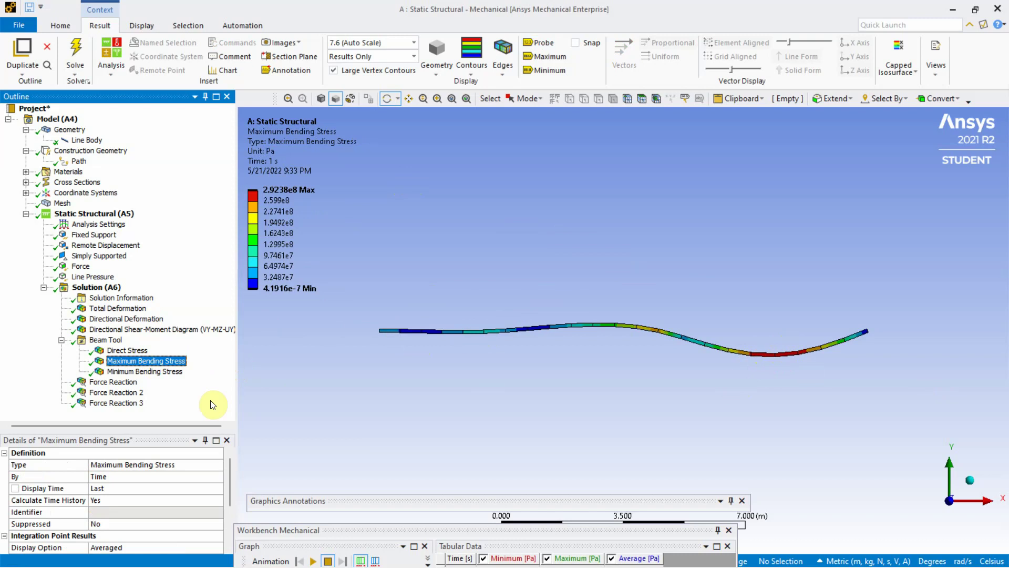
{"action": "left_click", "coordinate": [117, 384]}
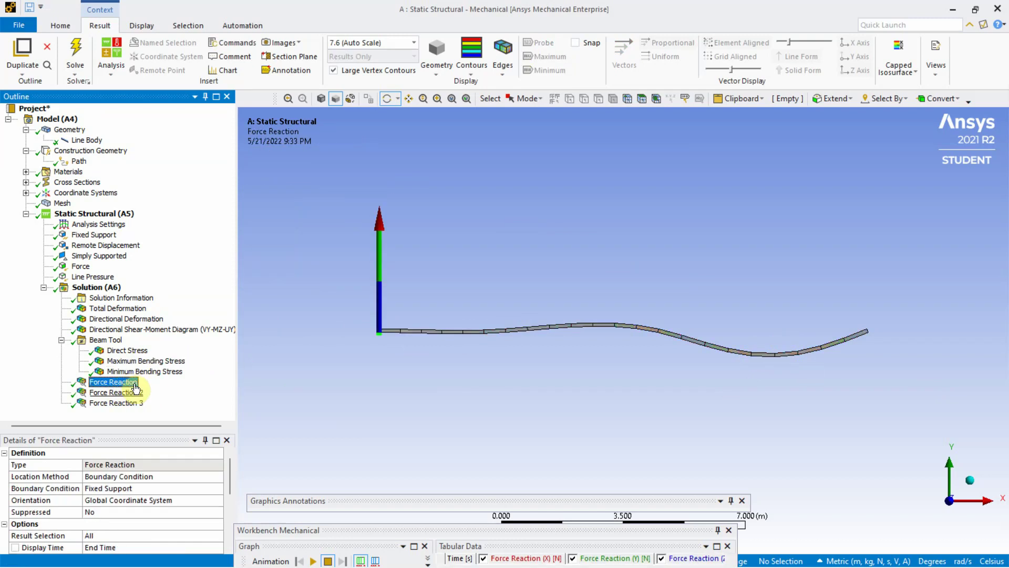
{"action": "left_click_drag", "start_coordinate": [123, 438], "coordinate": [93, 352]}
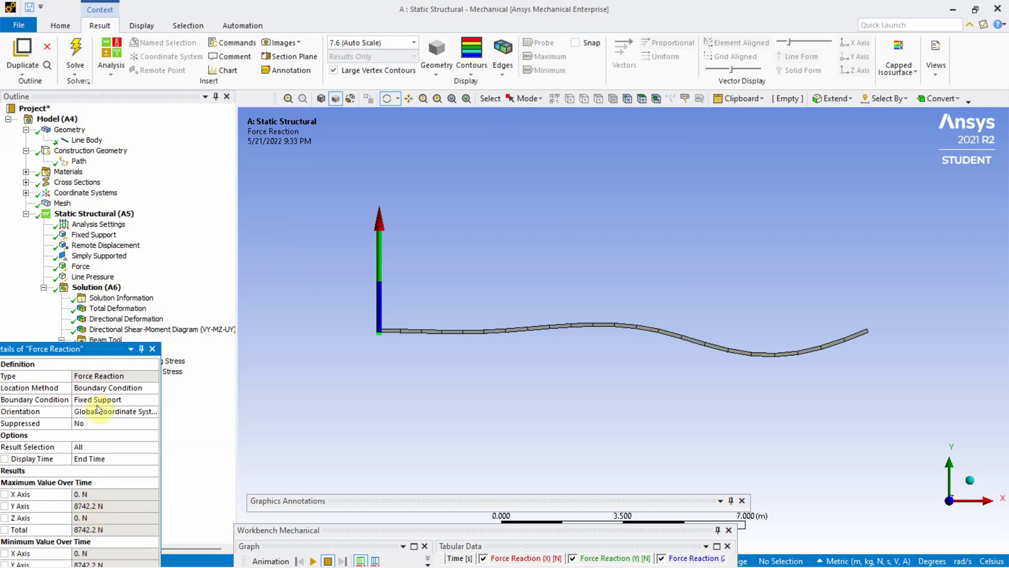
{"action": "left_click_drag", "start_coordinate": [86, 349], "coordinate": [77, 414]}
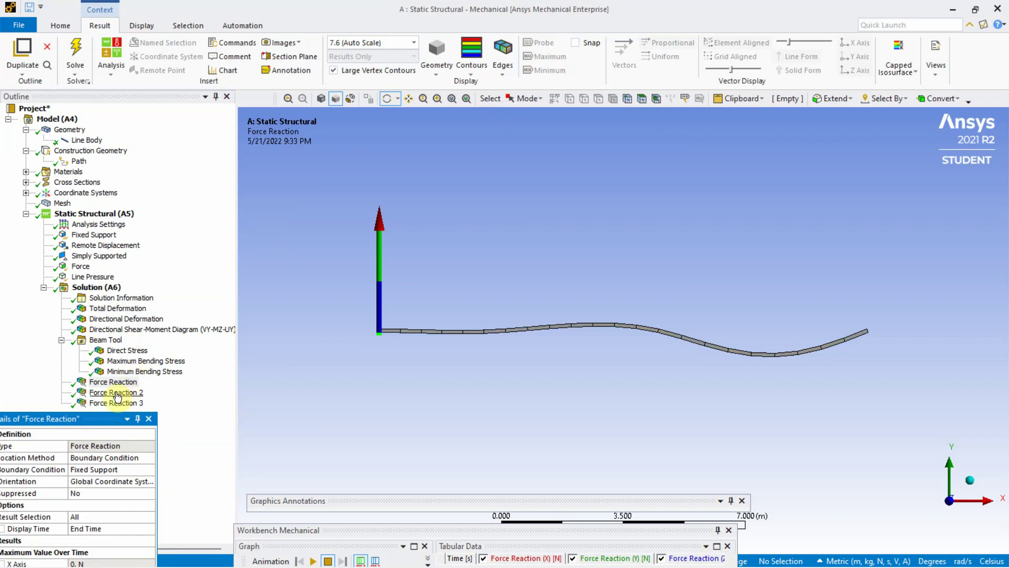
{"action": "left_click", "coordinate": [117, 393]}
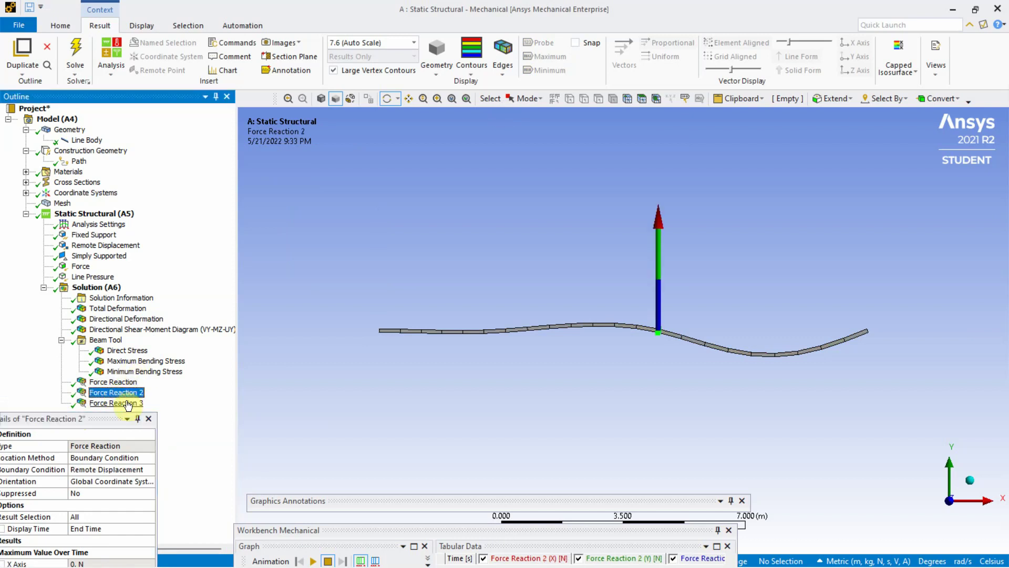
{"action": "left_click", "coordinate": [127, 404]}
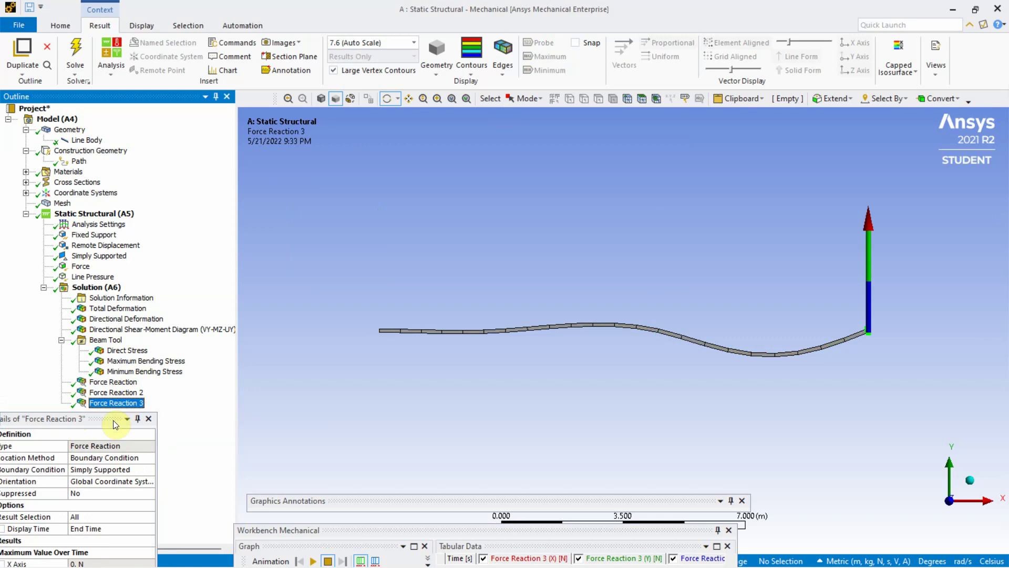
Dock the Force Reaction 3 details pane above the outline and adjust the split between the two panes
{"action": "left_click_drag", "start_coordinate": [83, 421], "coordinate": [121, 297]}
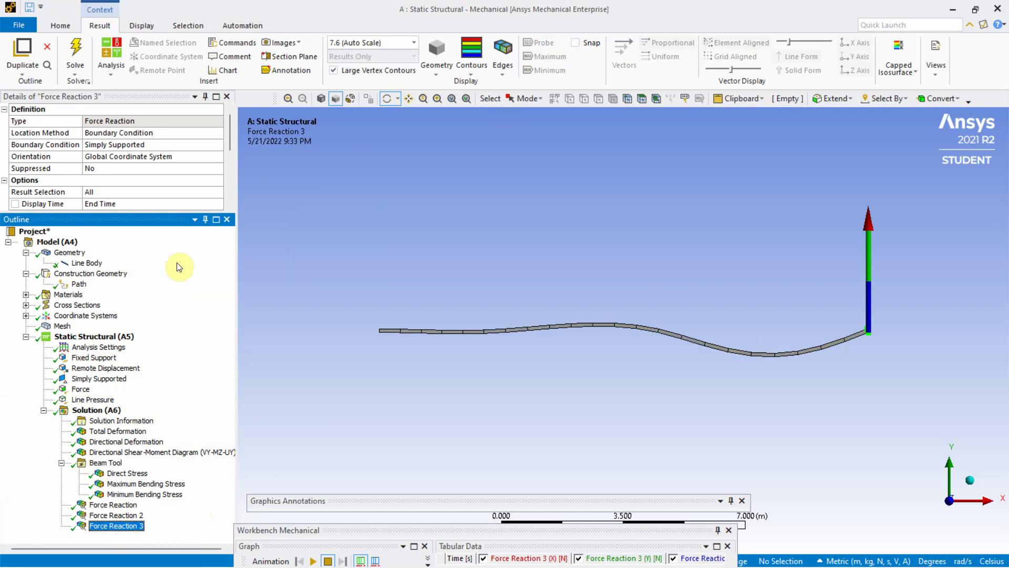
{"action": "left_click_drag", "start_coordinate": [136, 217], "coordinate": [136, 305]}
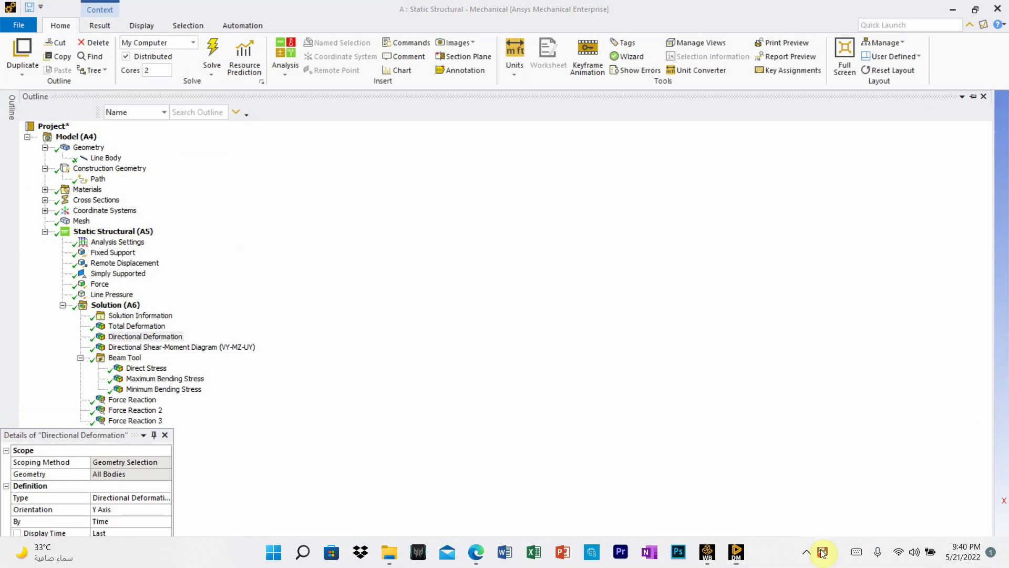
{"action": "right_click", "coordinate": [822, 553]}
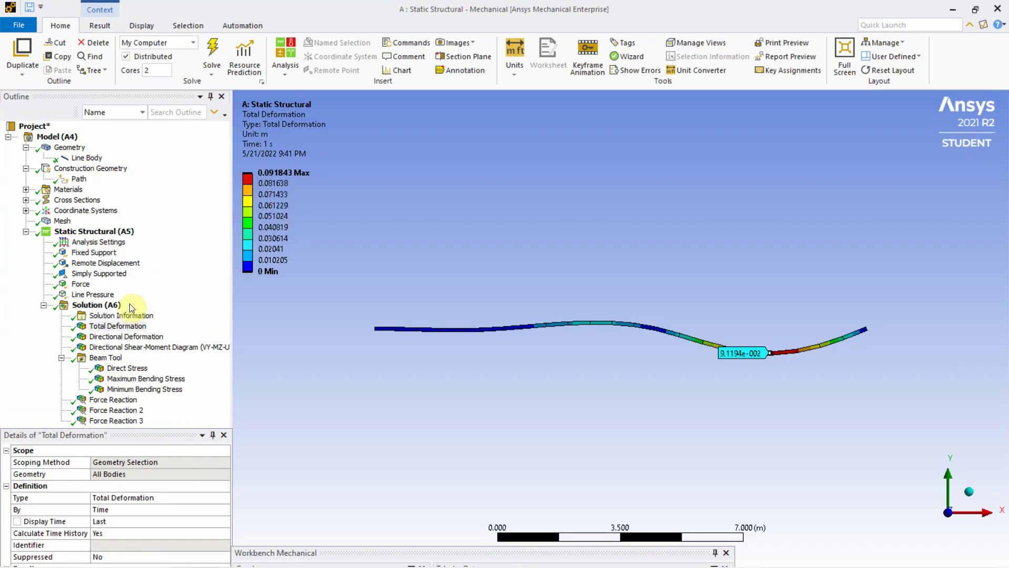
Probe the Total Deformation result at four points along the beam's middle span
{"action": "left_click", "coordinate": [130, 326]}
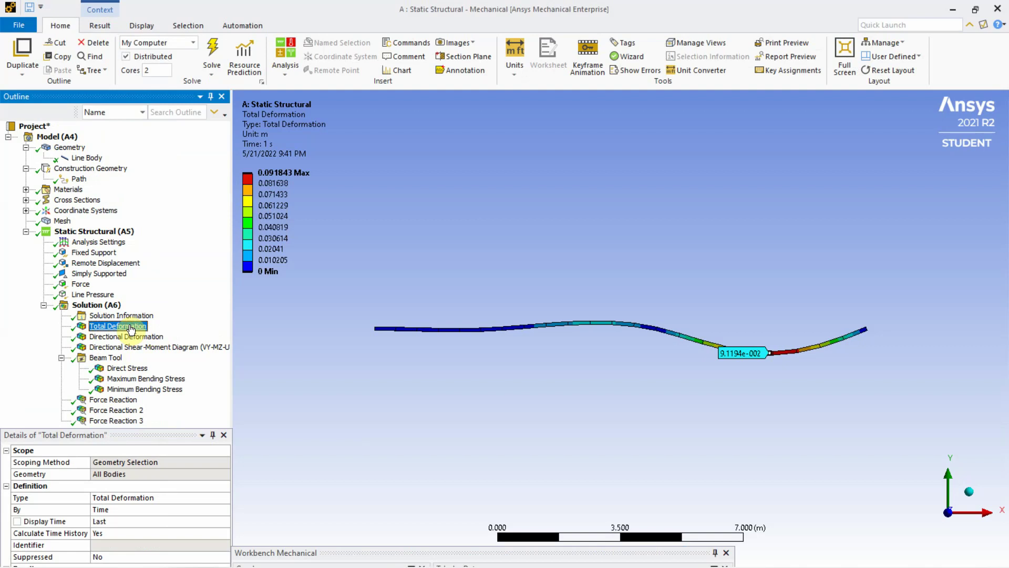
{"action": "left_click", "coordinate": [95, 28]}
{"action": "left_click", "coordinate": [541, 44]}
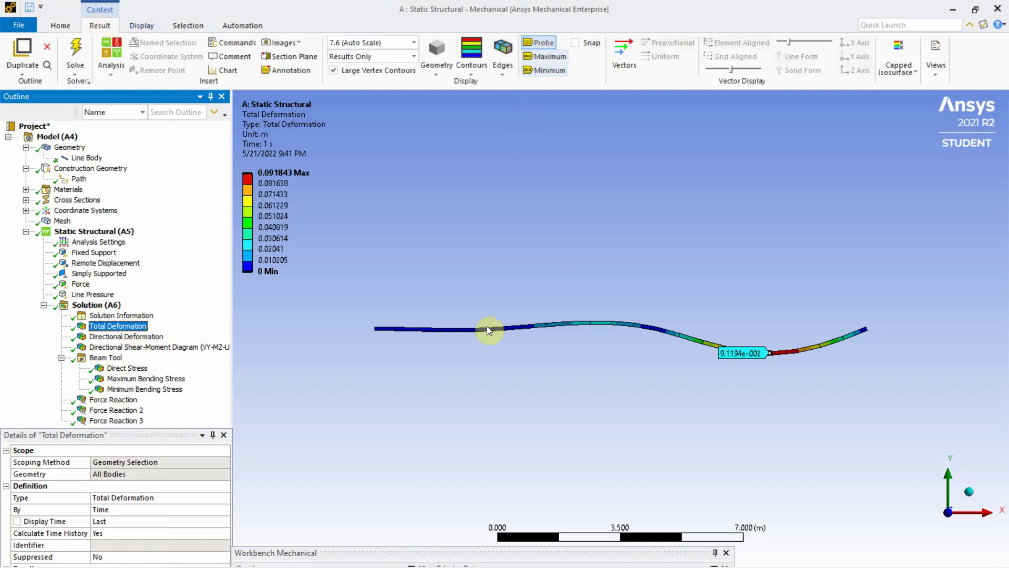
{"action": "left_click", "coordinate": [532, 326]}
{"action": "left_click", "coordinate": [569, 323]}
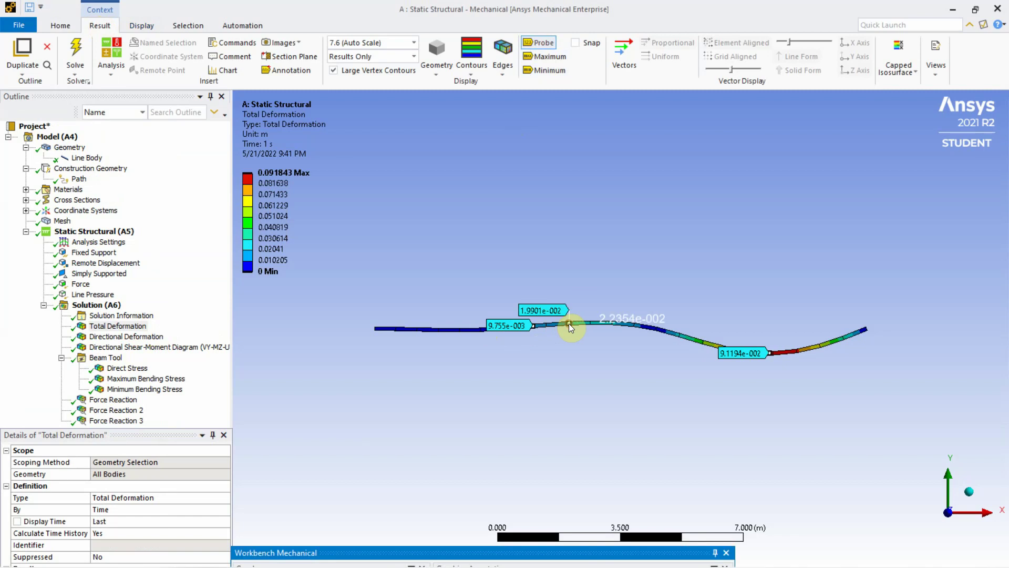
{"action": "left_click", "coordinate": [601, 322]}
{"action": "left_click", "coordinate": [646, 326]}
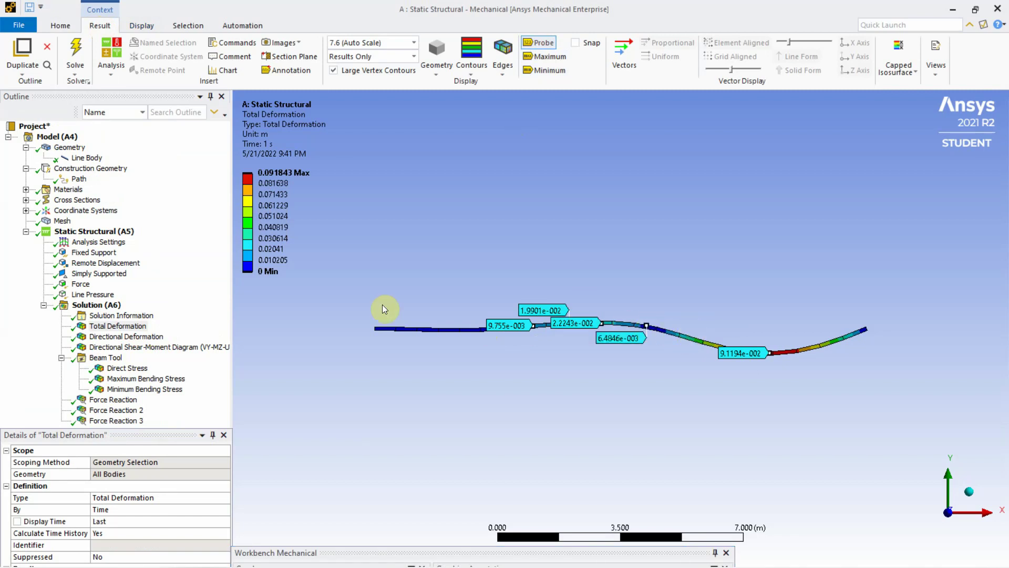
Show the directional deformation and the Directional Shear-Moment Diagram, docking its worksheet in the graphics area so all three plots fit
{"action": "left_click", "coordinate": [129, 337]}
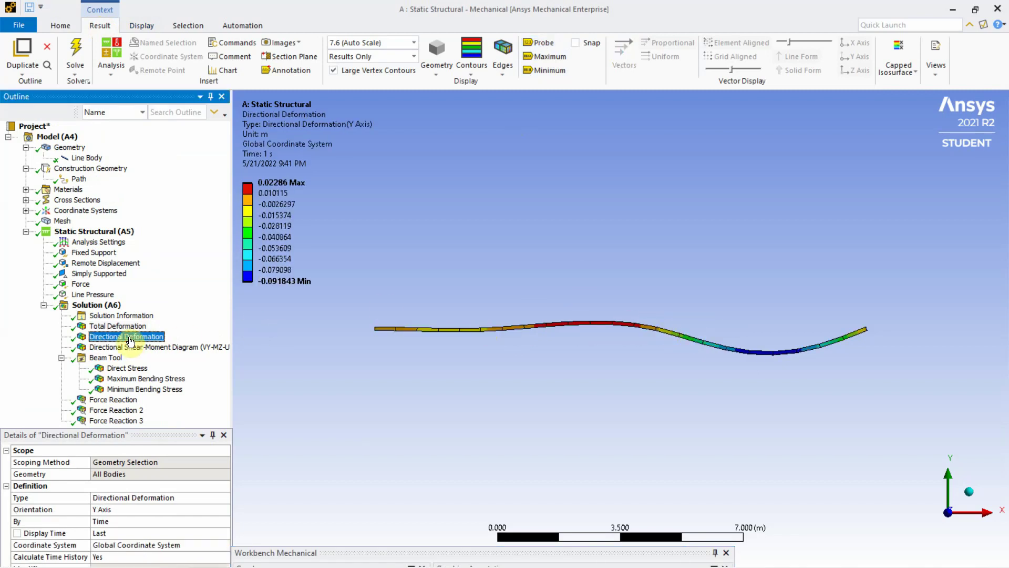
{"action": "left_click", "coordinate": [134, 348]}
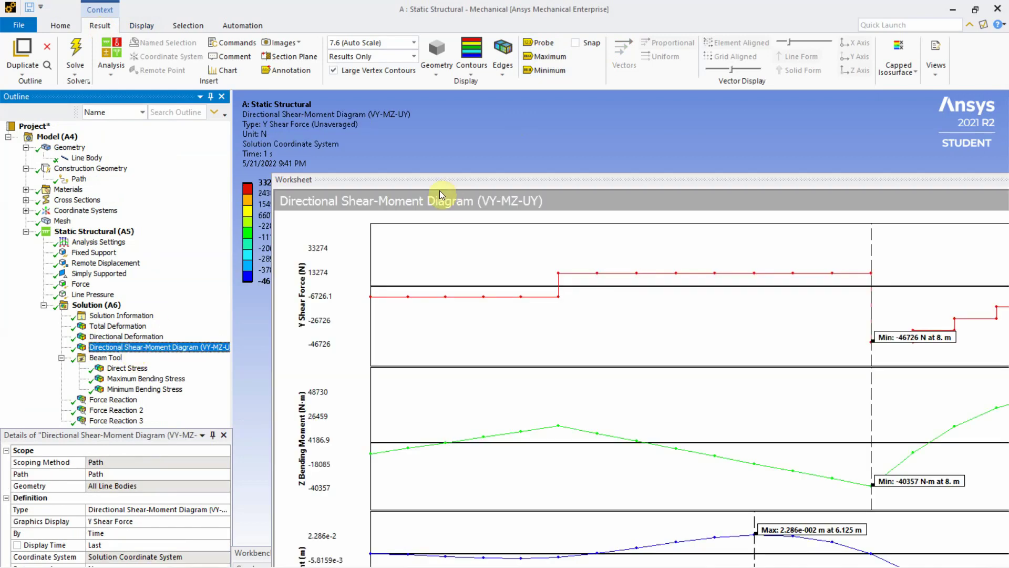
{"action": "left_click_drag", "start_coordinate": [453, 193], "coordinate": [415, 110]}
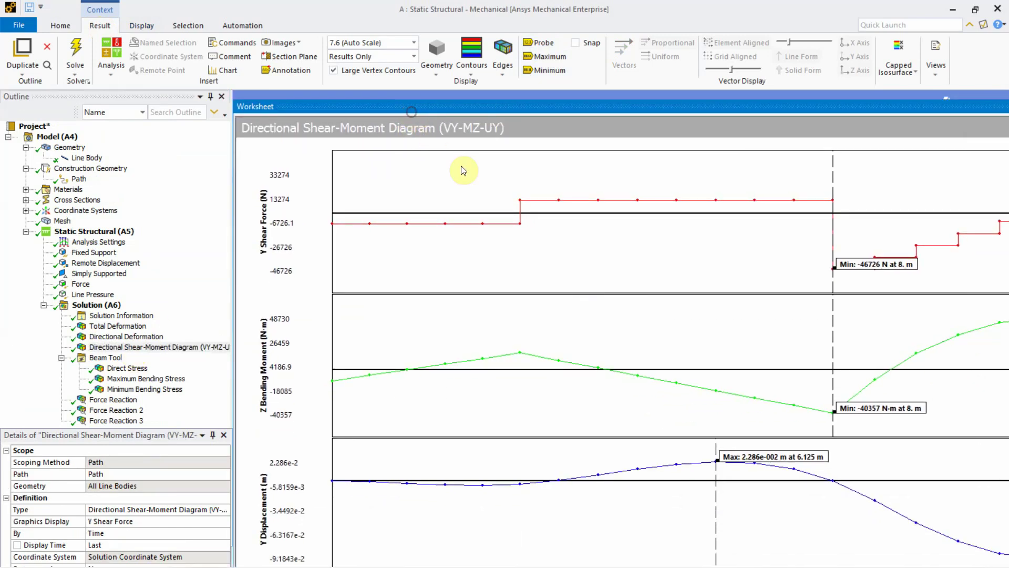
{"action": "mouse_move", "coordinate": [522, 120]}
{"action": "left_mouse_down"}
{"action": "mouse_move", "coordinate": [507, 84]}
{"action": "mouse_move", "coordinate": [505, 117]}
{"action": "left_mouse_up"}
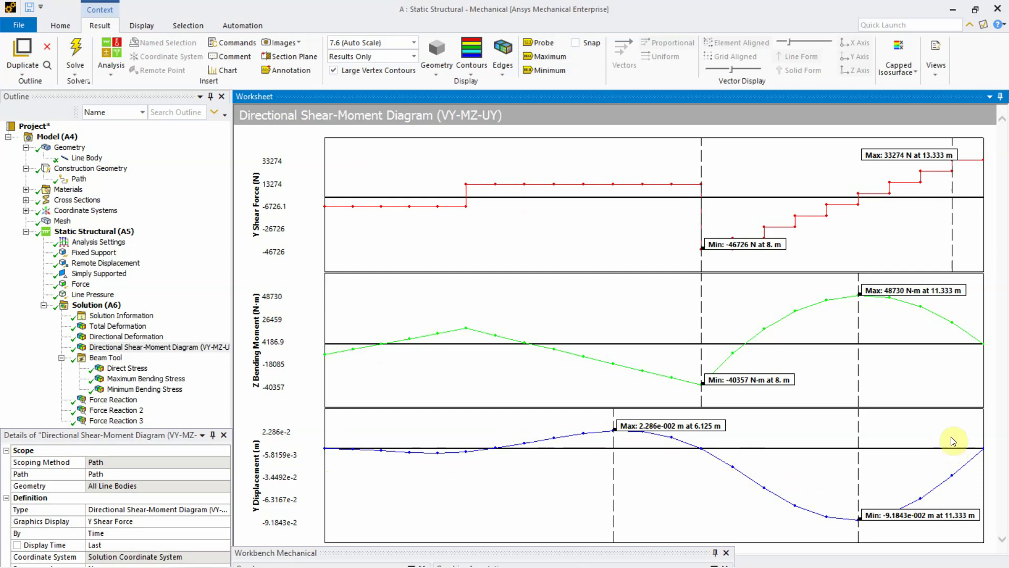
Review the maximum bending stress with its legend, plus Force Reaction 2 and Force Reaction 3
{"action": "left_click", "coordinate": [136, 379]}
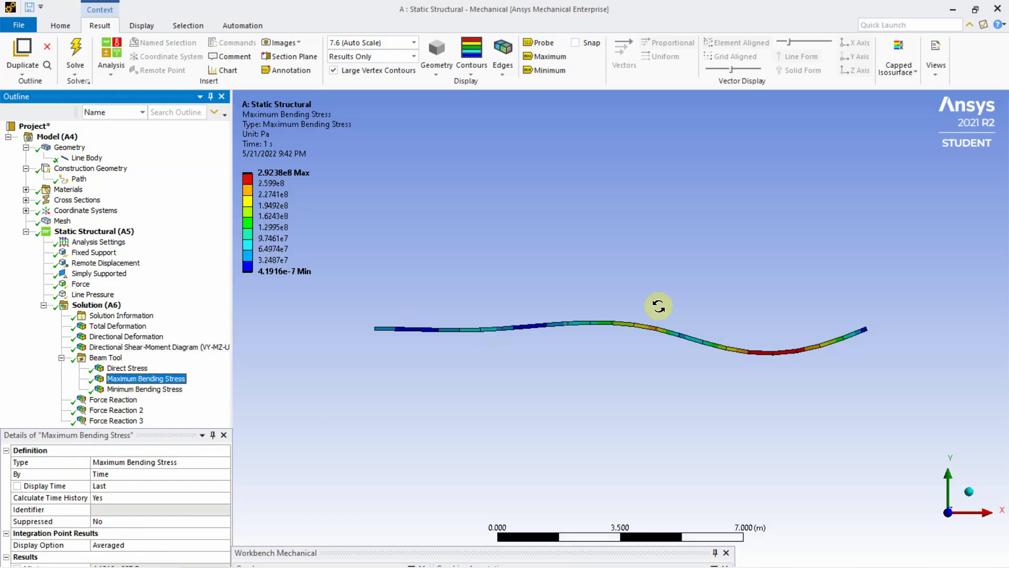
{"action": "left_click", "coordinate": [300, 174]}
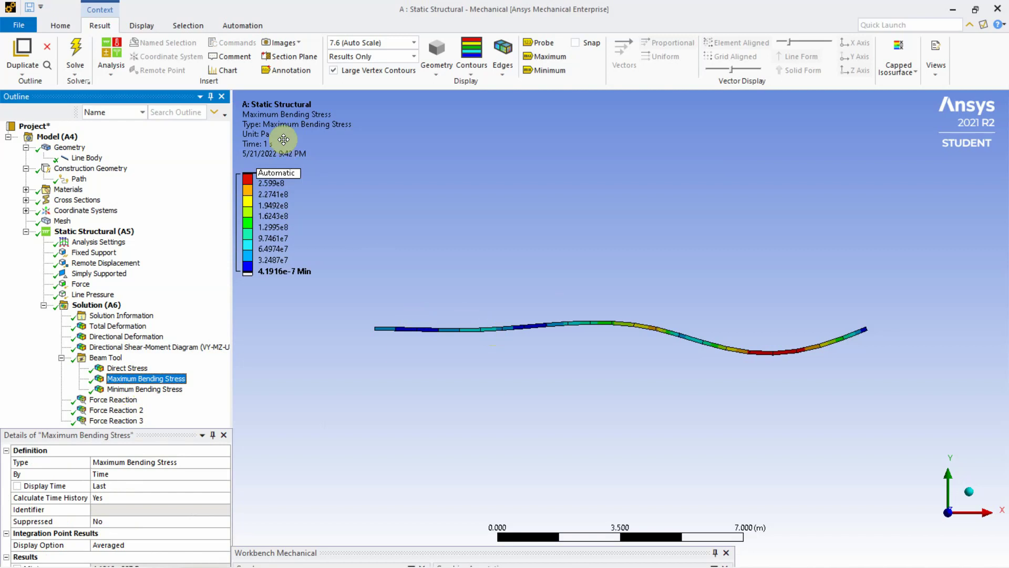
{"action": "left_click", "coordinate": [256, 135]}
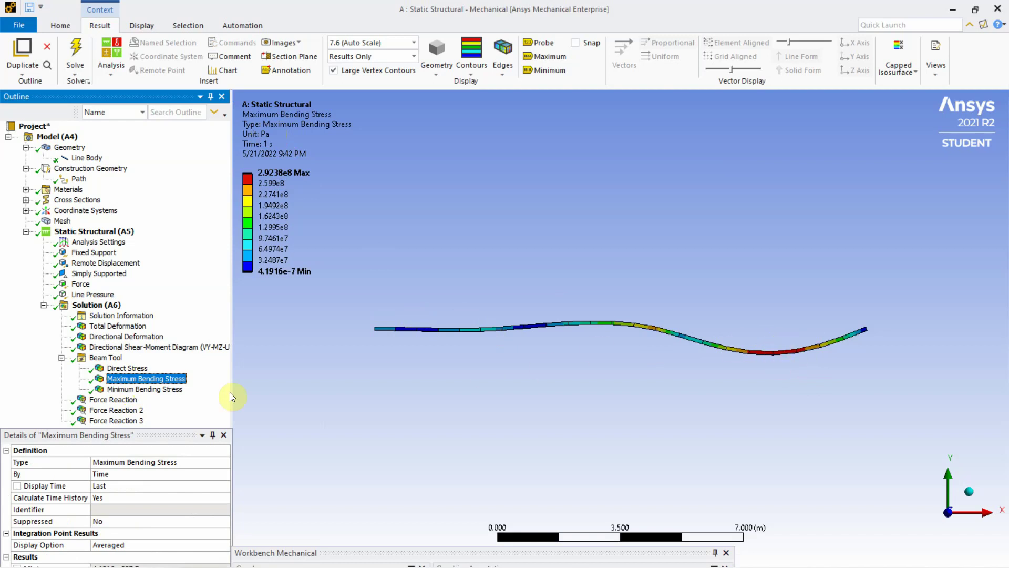
{"action": "left_click", "coordinate": [123, 411]}
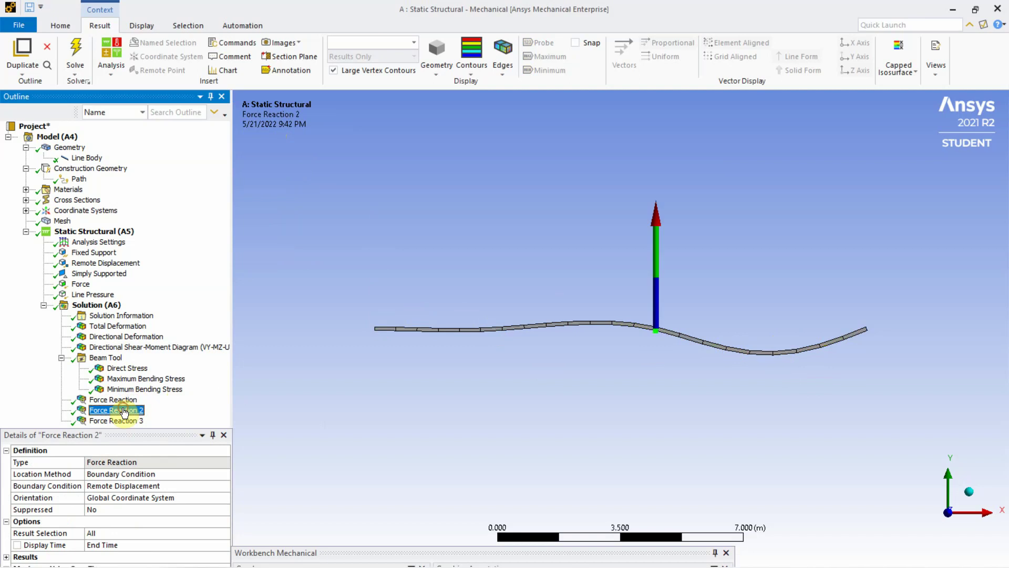
{"action": "left_click", "coordinate": [120, 421]}
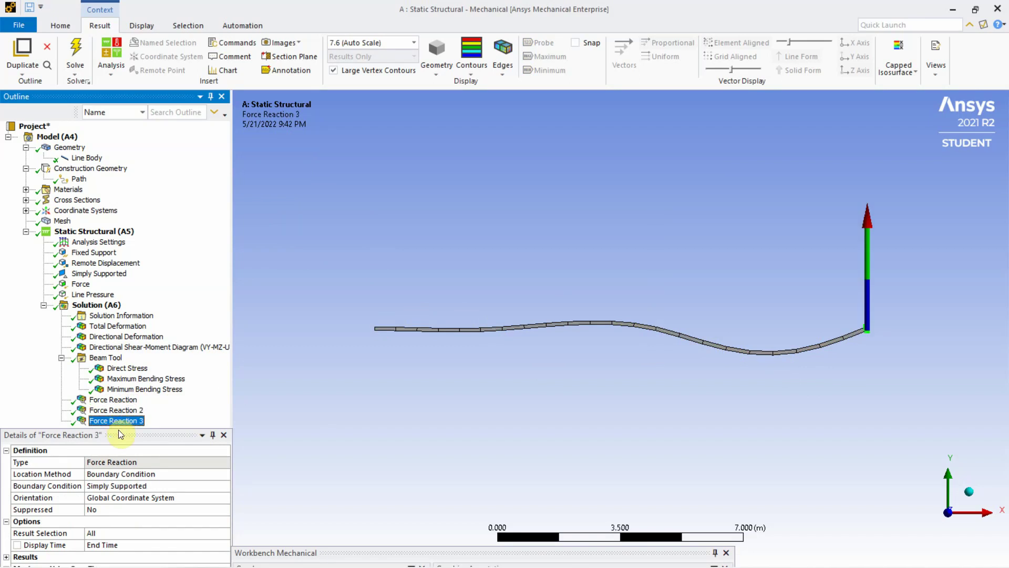
{"action": "left_click_drag", "start_coordinate": [118, 434], "coordinate": [150, 450]}
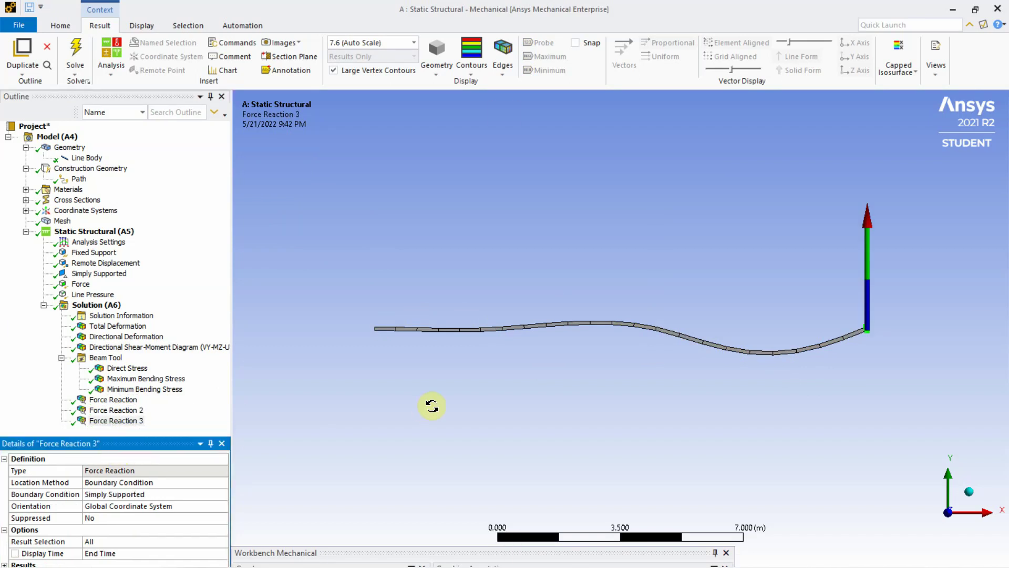
Move the floating graph window up into view and animate the Force Reaction 3 and Total Deformation results
{"action": "mouse_move", "coordinate": [407, 563]}
{"action": "left_click_drag", "start_coordinate": [514, 553], "coordinate": [500, 391]}
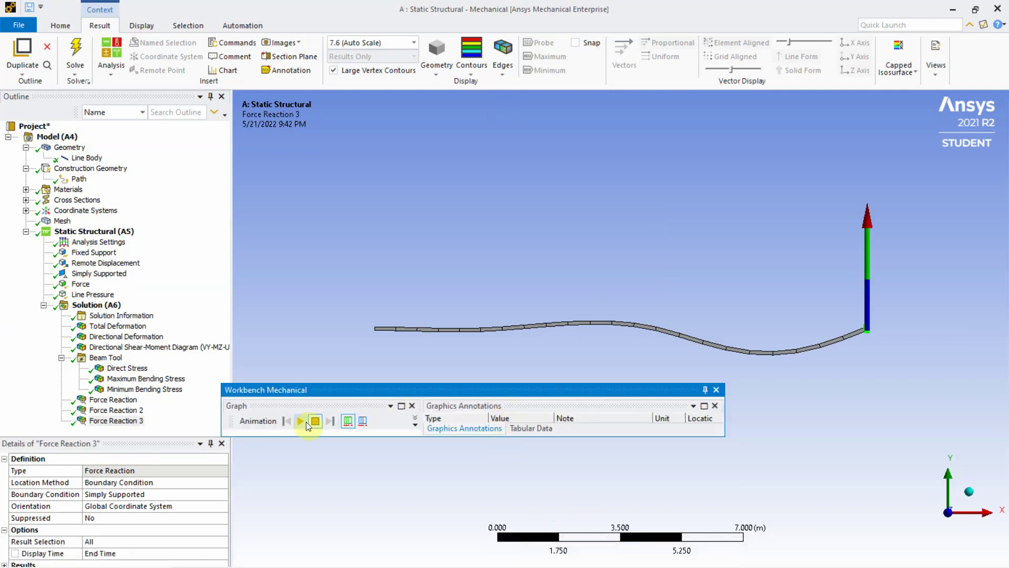
{"action": "left_click", "coordinate": [304, 421]}
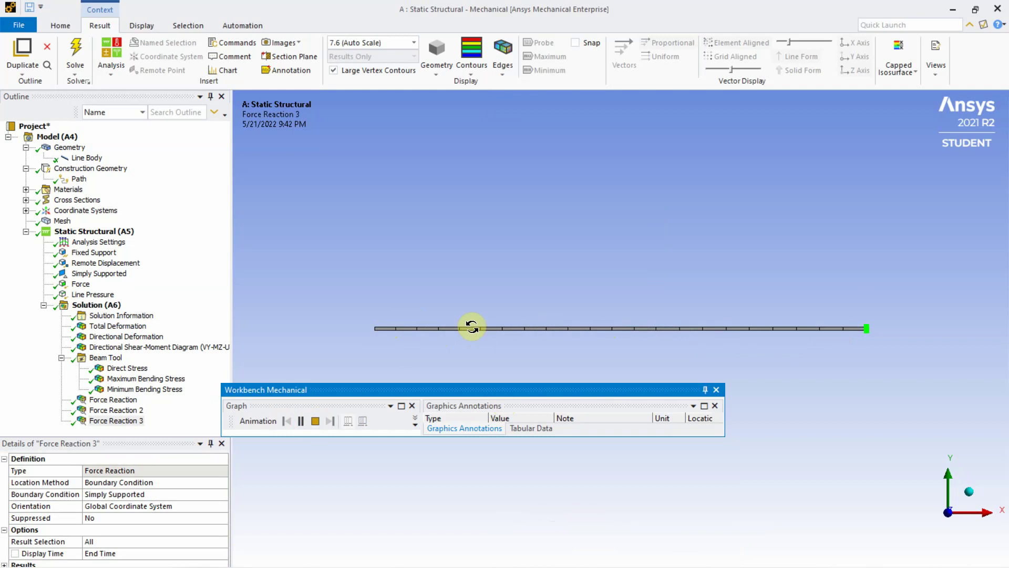
{"action": "left_click", "coordinate": [127, 326]}
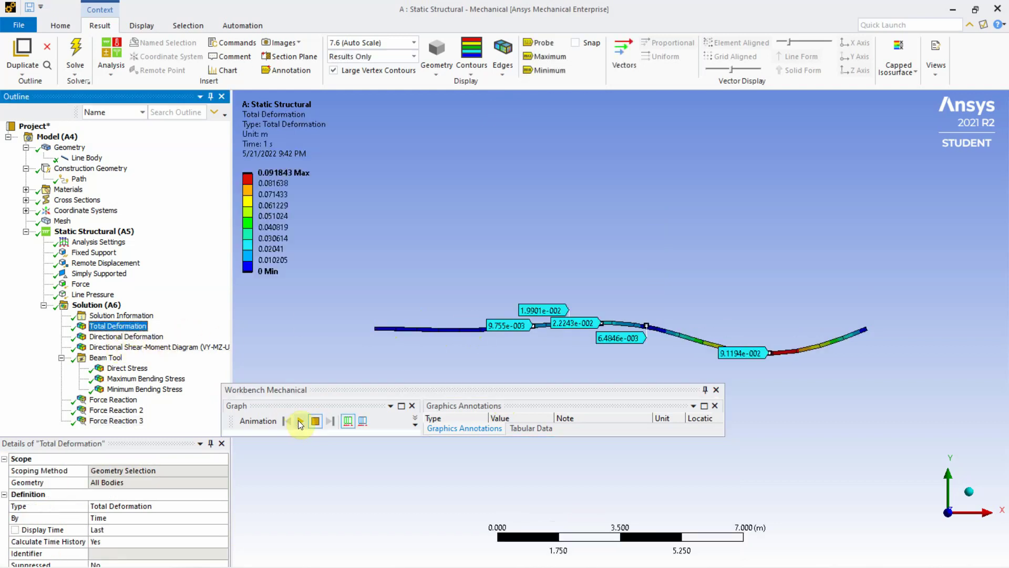
{"action": "left_click", "coordinate": [299, 421]}
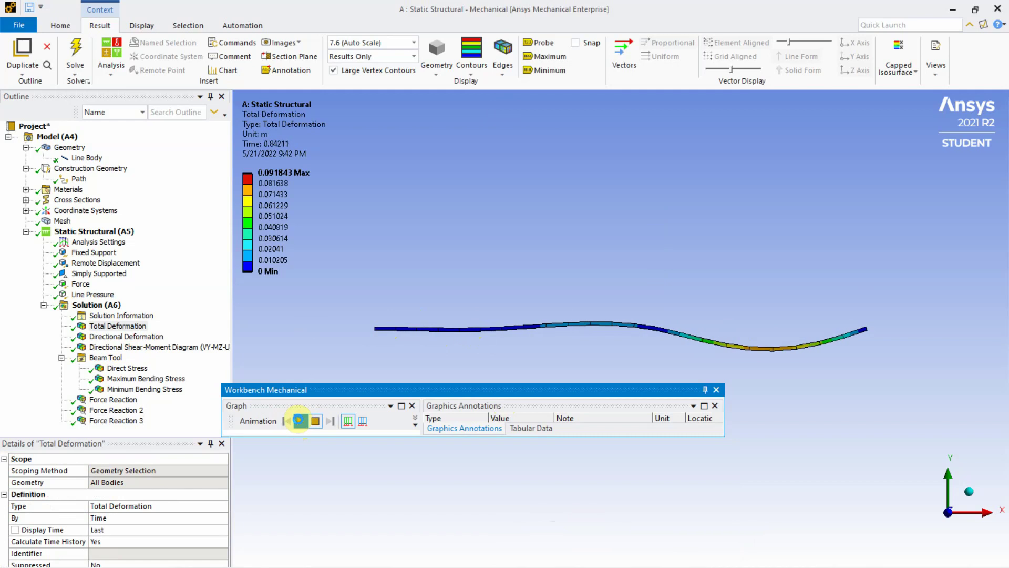
{"action": "left_click", "coordinate": [300, 420]}
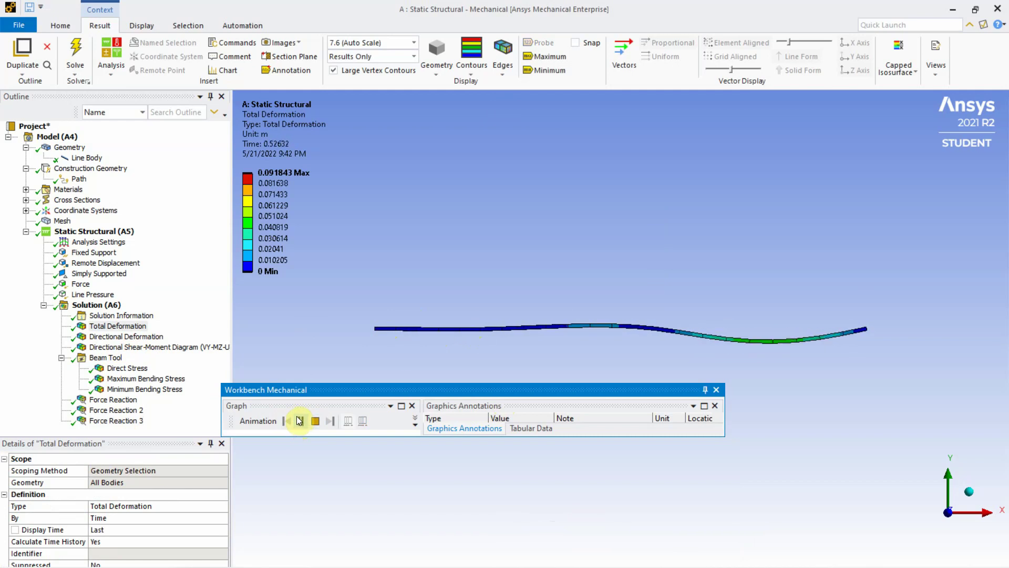